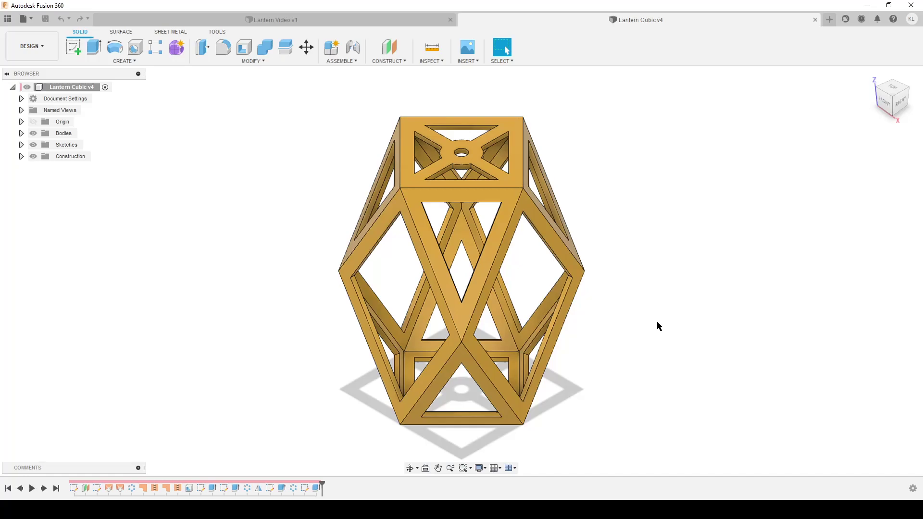
Examine the physical properties of the finished lantern body, including its mass and volume
shift+middle_drag(690, 371, 510, 264)
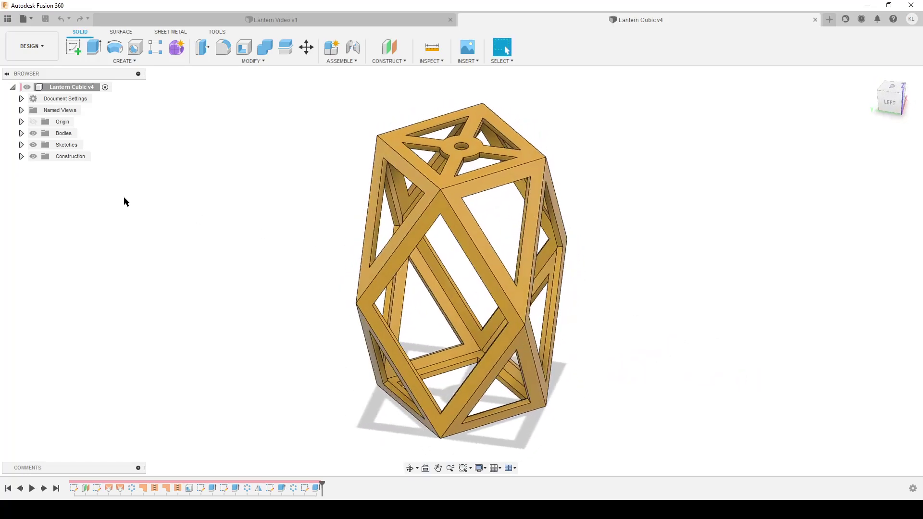
click(21, 133)
right_click(66, 146)
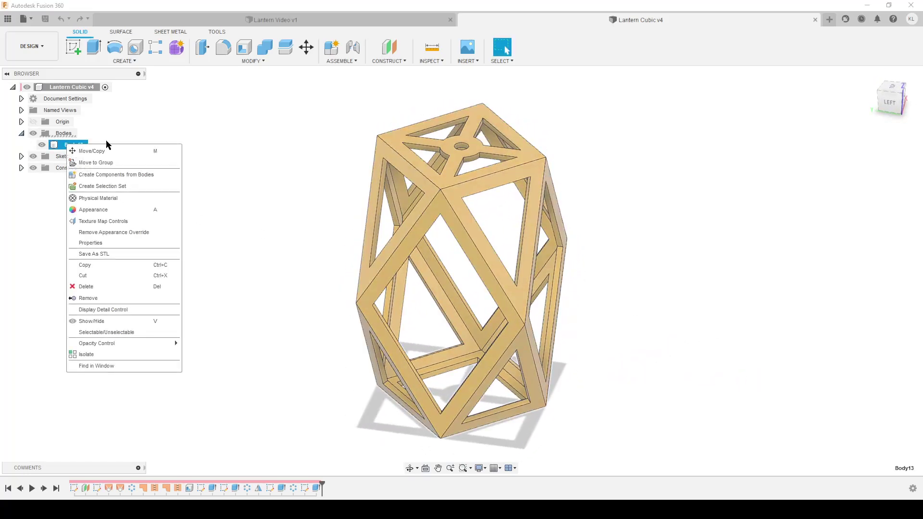
click(111, 242)
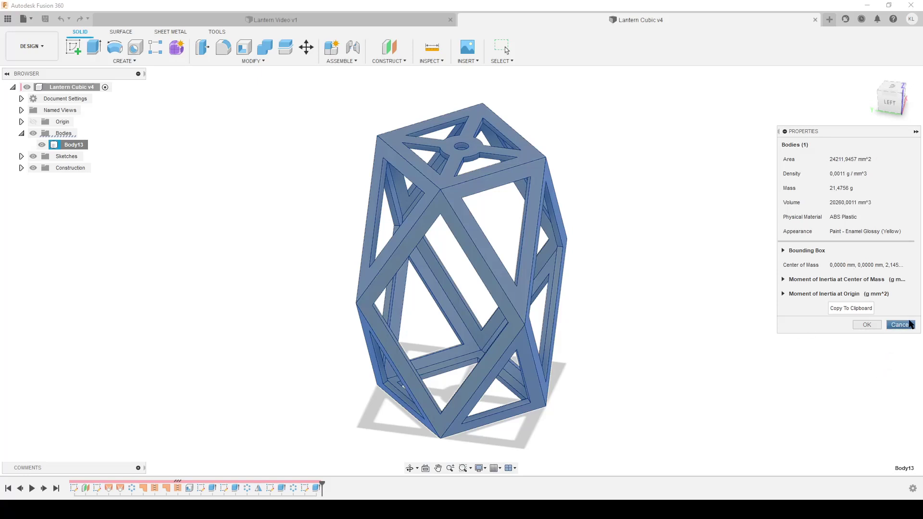
click(906, 325)
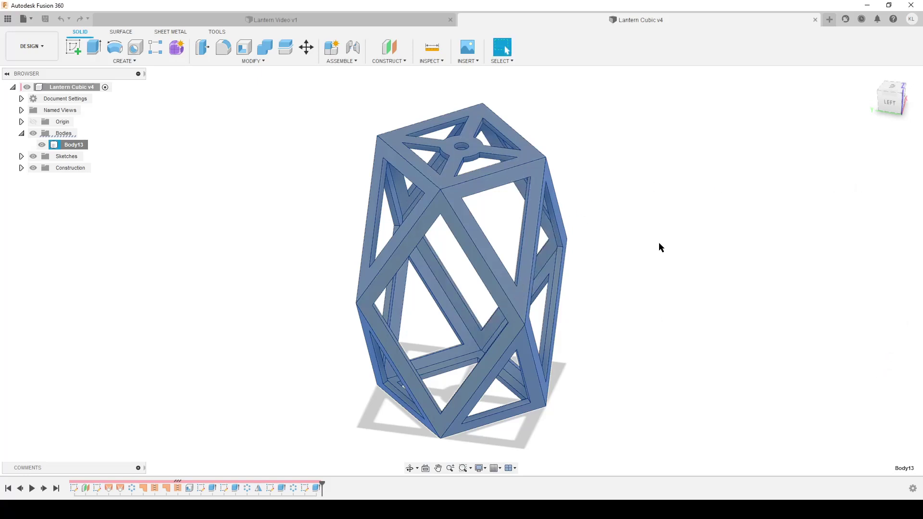
Close the Lantern Cubic v4 design and place the empty Lantern Video design side by side with the lanternch.png drawing
click(815, 19)
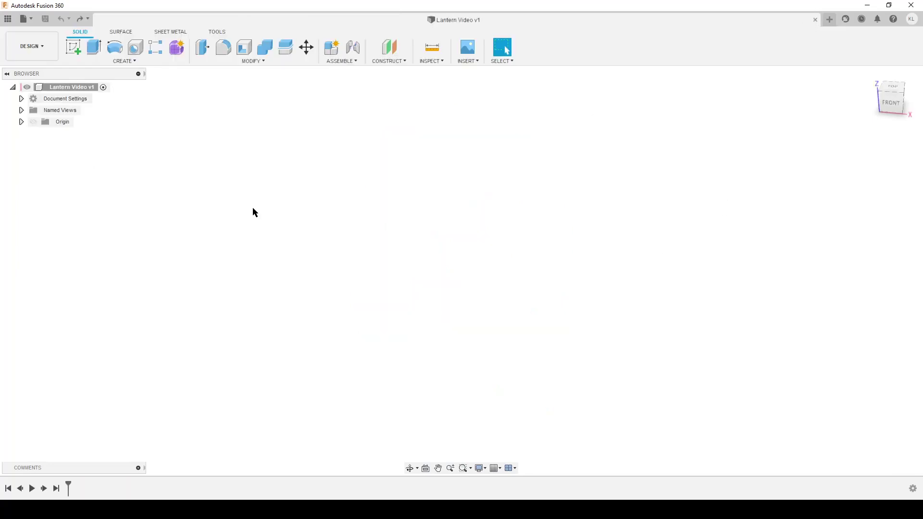
drag(474, 6, 920, 154)
click(249, 216)
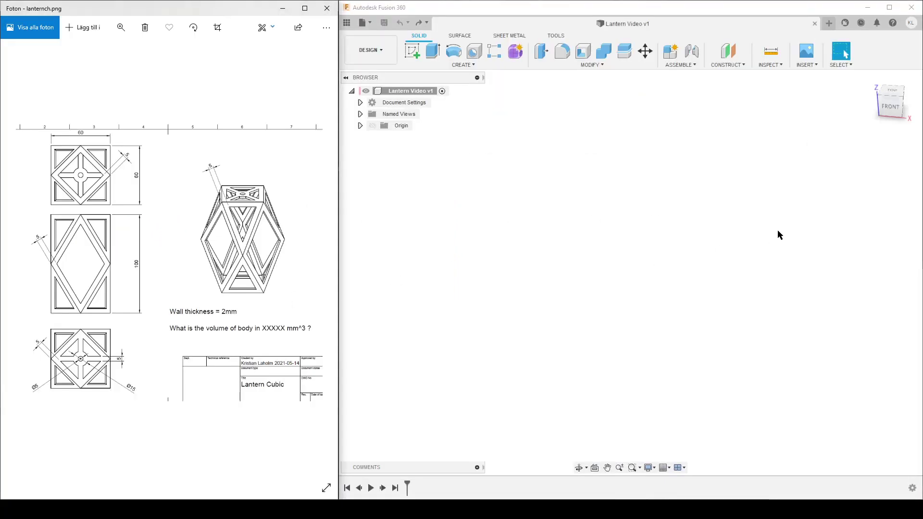
click(737, 238)
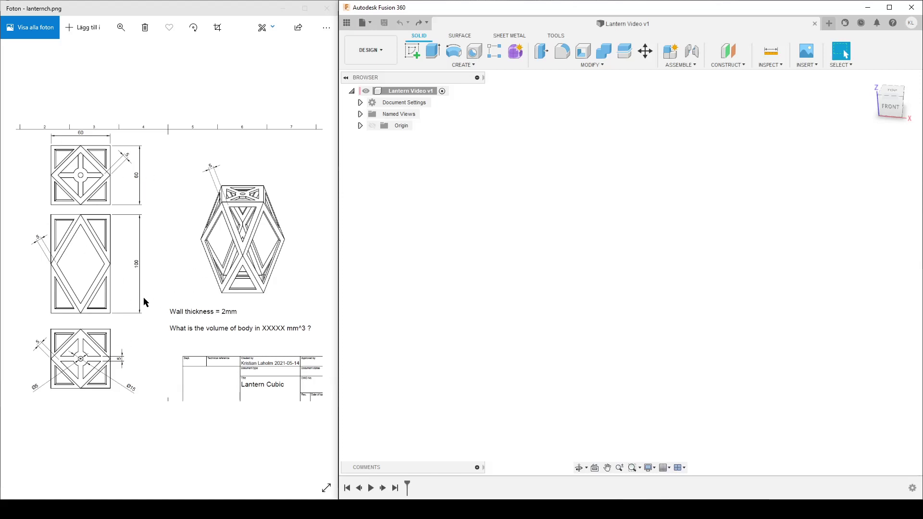
Add a user parameter named Height in mm with the expression 100
click(593, 64)
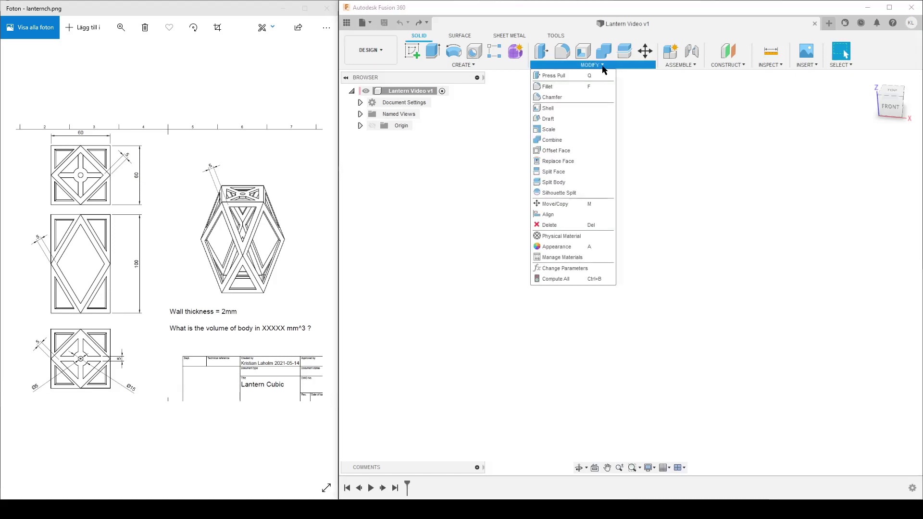
click(579, 268)
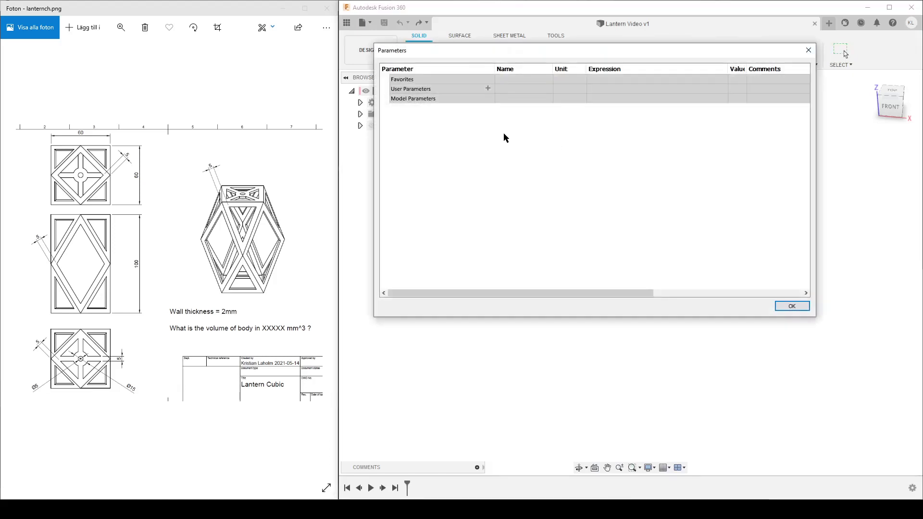
click(488, 88)
text(Hei)
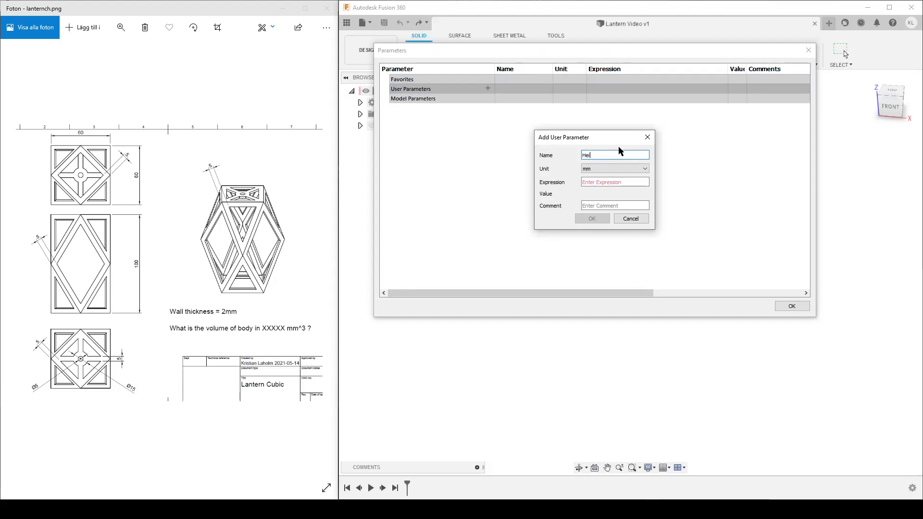
key(Tab)
key(Tab)
text(100)
key(Return)
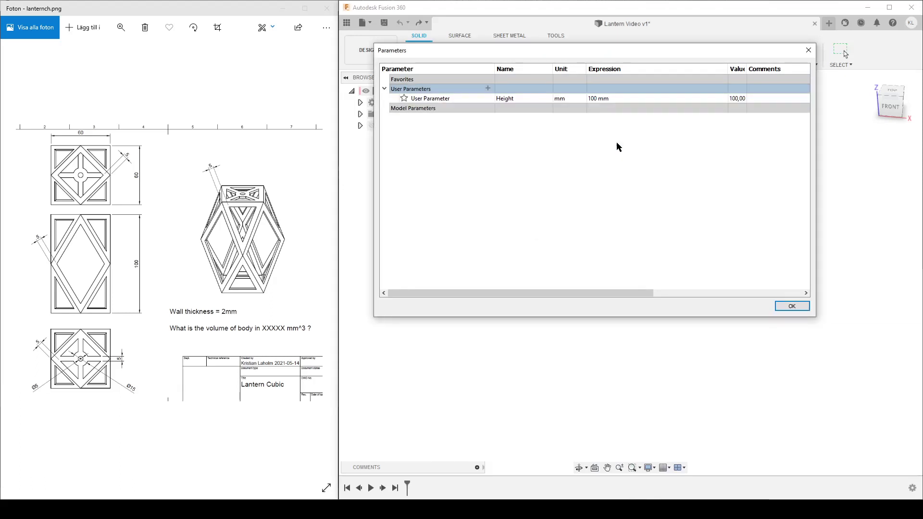
Add a second user parameter named SquareWidth in mm with the expression 60
click(488, 89)
text(s)
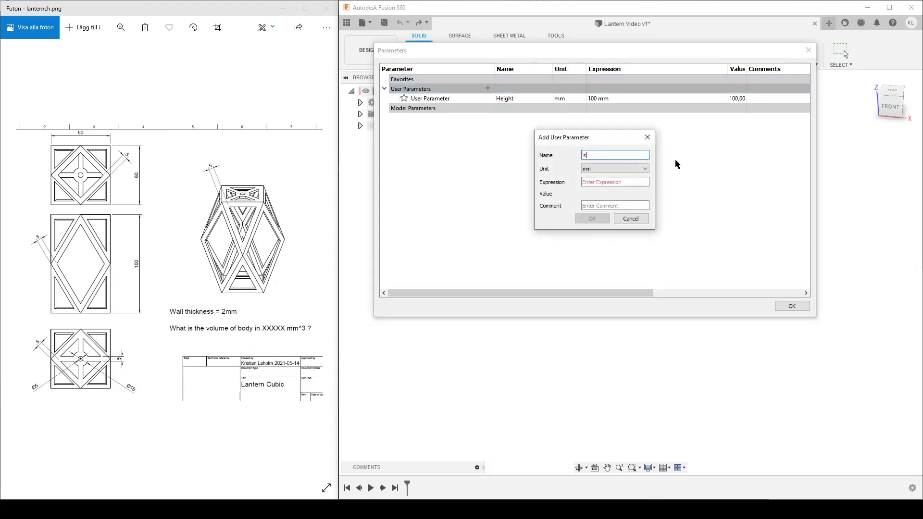
key(BackSpace)
text(SquareWidth)
key(Tab)
key(Tab)
text(60)
key(Return)
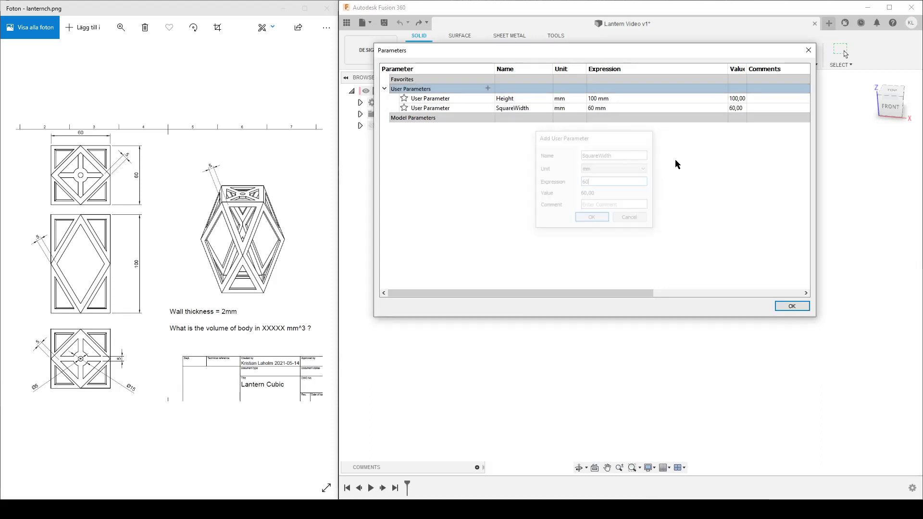
Add a user parameter named FaceWidth in mm with the expression 5 and close the parameters dialog
click(488, 88)
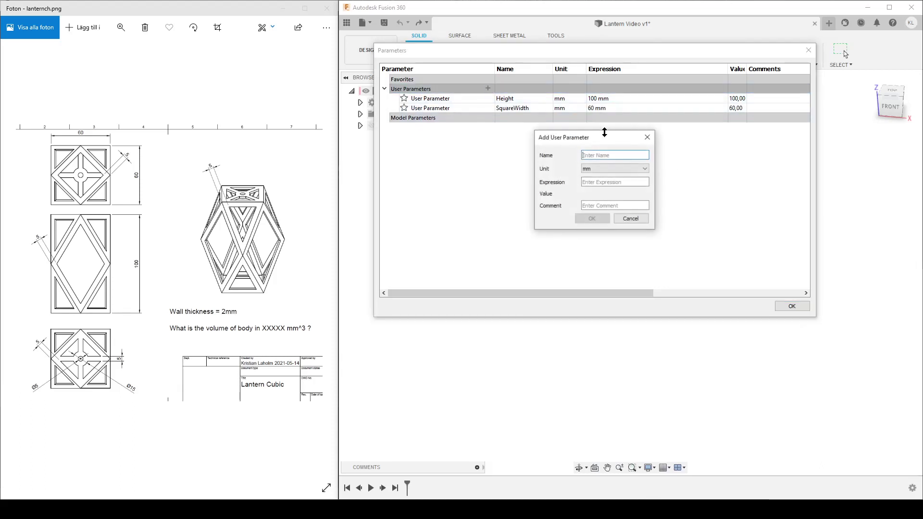
text(FaceWidth)
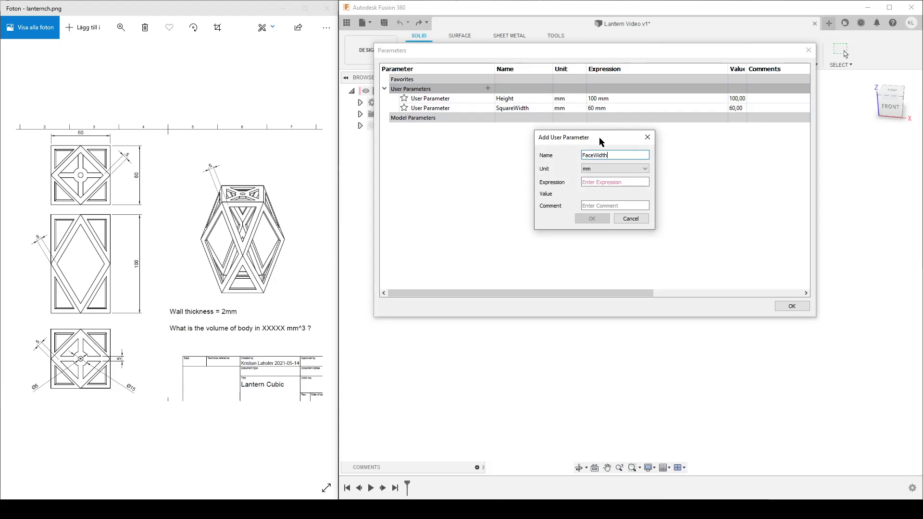
key(Tab)
key(Tab)
text(5)
key(Return)
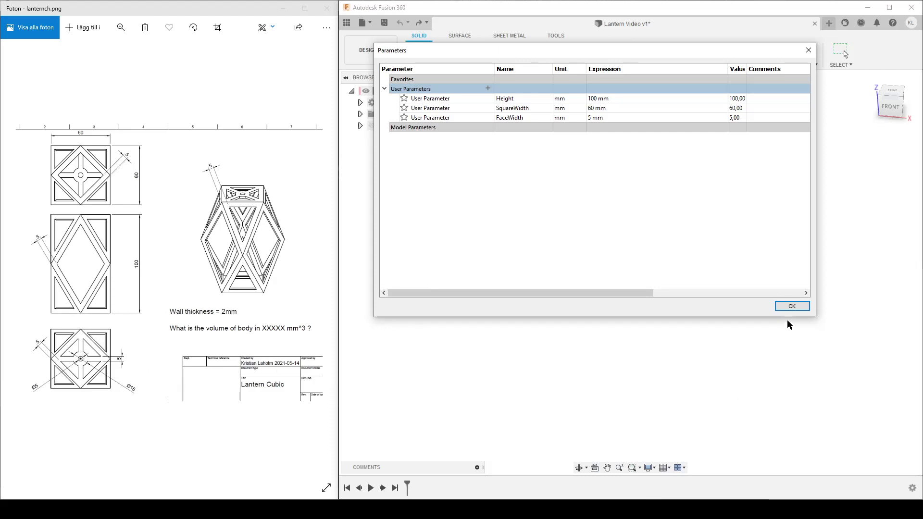
click(793, 305)
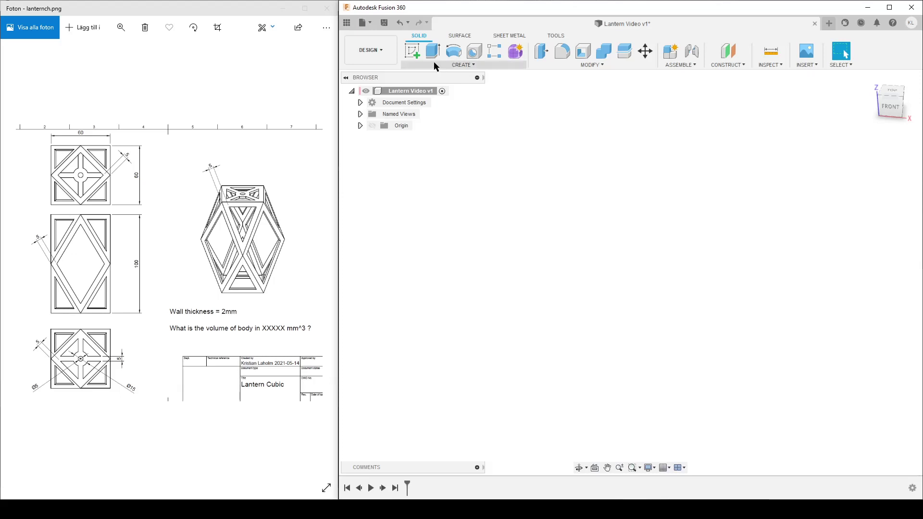
Start a new sketch on the horizontal origin plane
click(411, 56)
shift+middle_drag(697, 202, 727, 289)
click(660, 303)
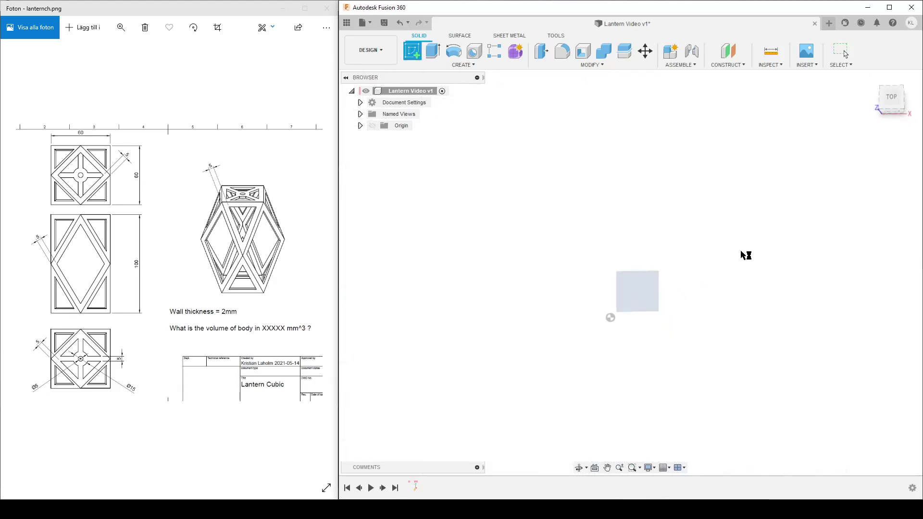
click(464, 65)
mouse_move(437, 117)
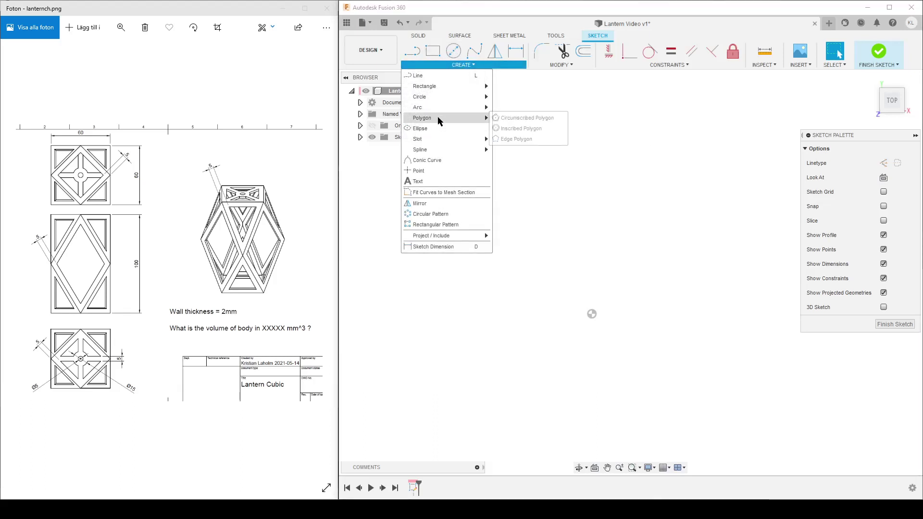
click(518, 119)
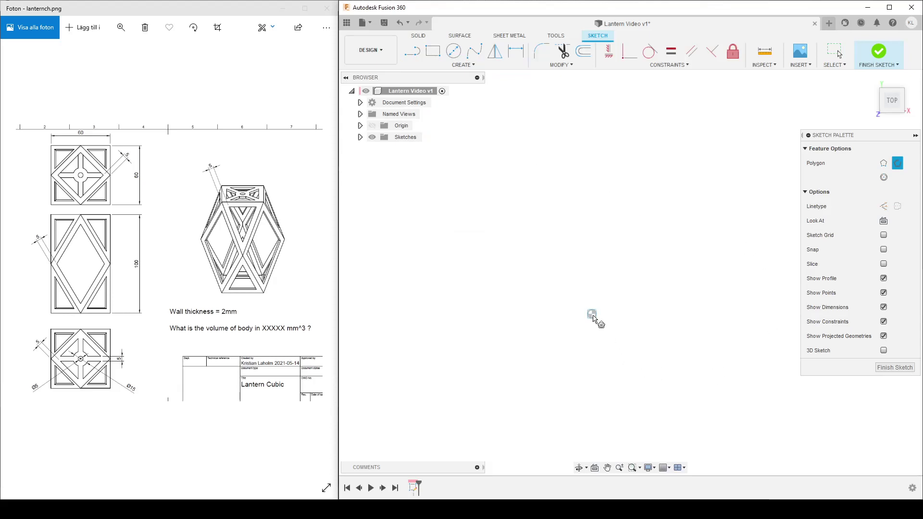
click(592, 314)
key(Tab)
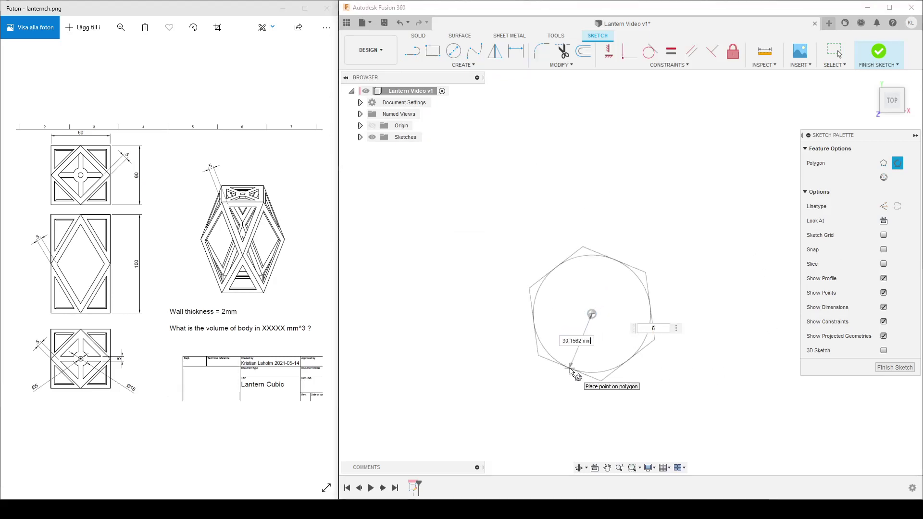
click(570, 369)
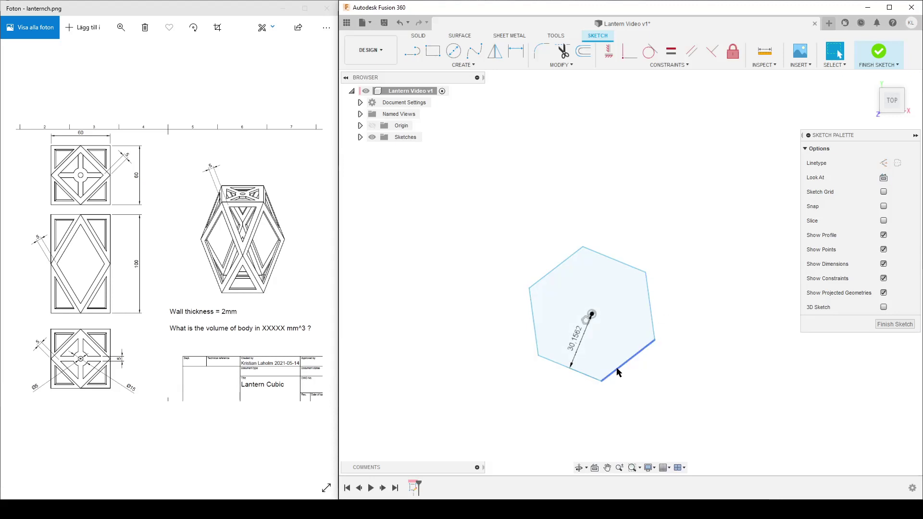
key(ctrl+z)
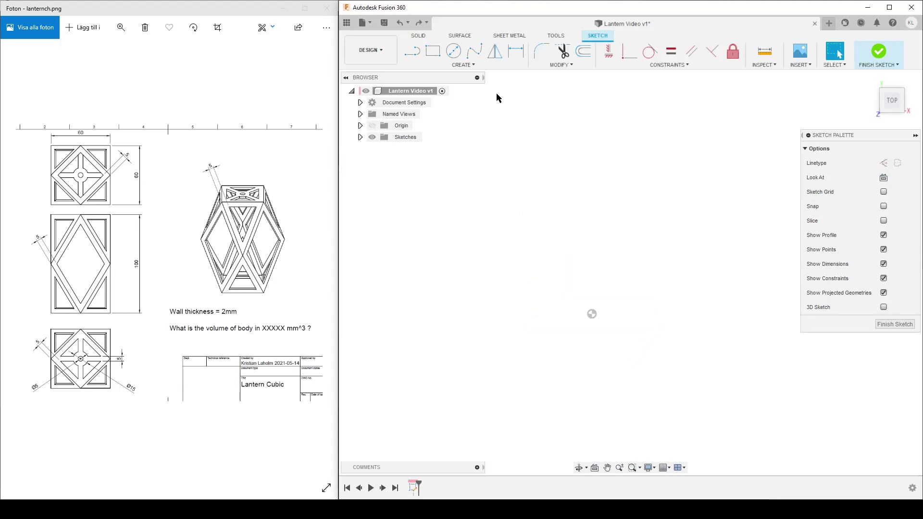
Sketch a four-sided circumscribed polygon centred on the origin, about 44.5 mm from centre to edge, and constrain its lower edge horizontal
click(461, 66)
mouse_move(440, 117)
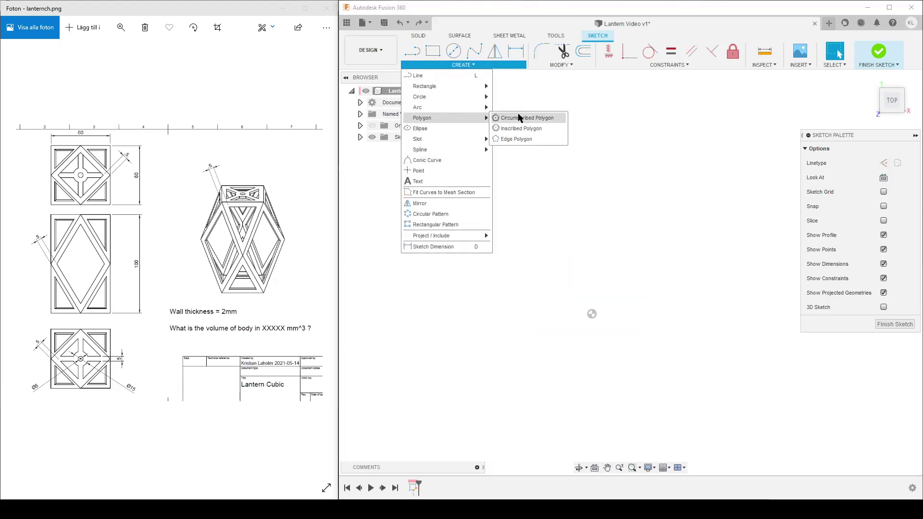
click(523, 117)
click(592, 314)
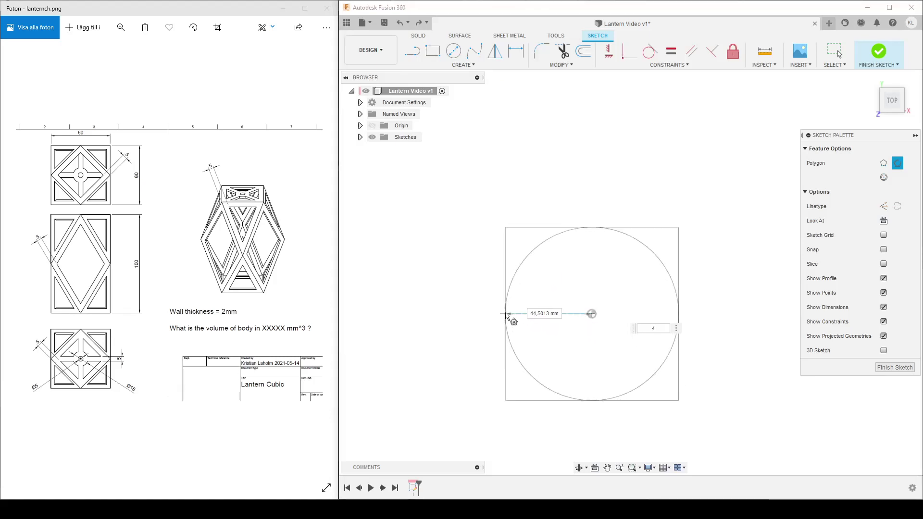
click(508, 317)
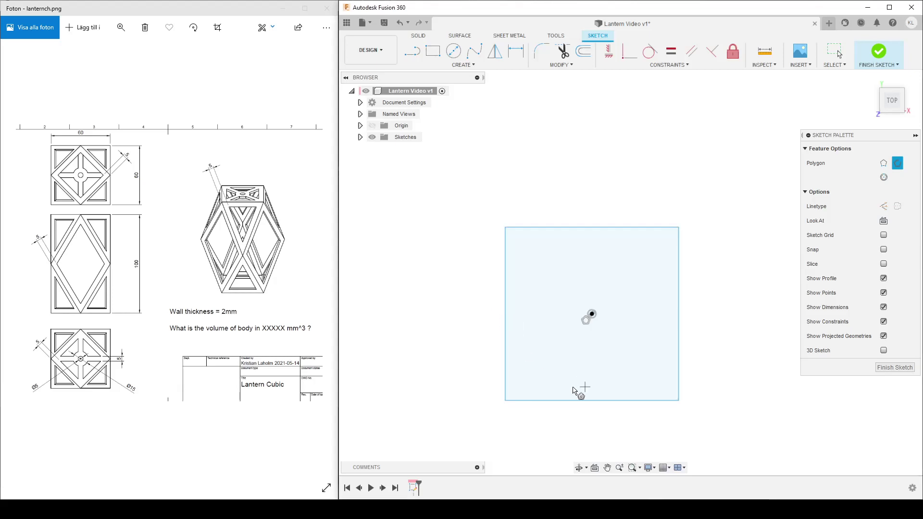
click(610, 50)
click(579, 402)
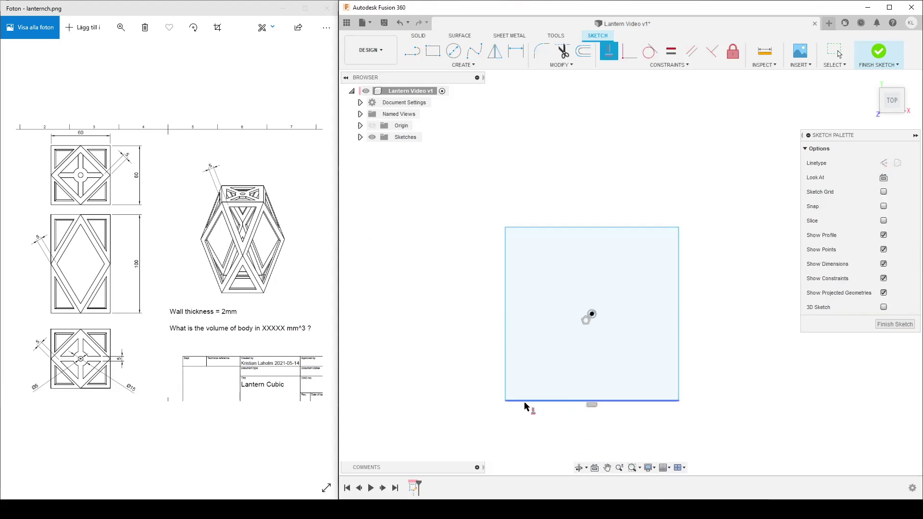
Dimension the square's vertical side to 60 mm using the SquareWidth parameter
key(d)
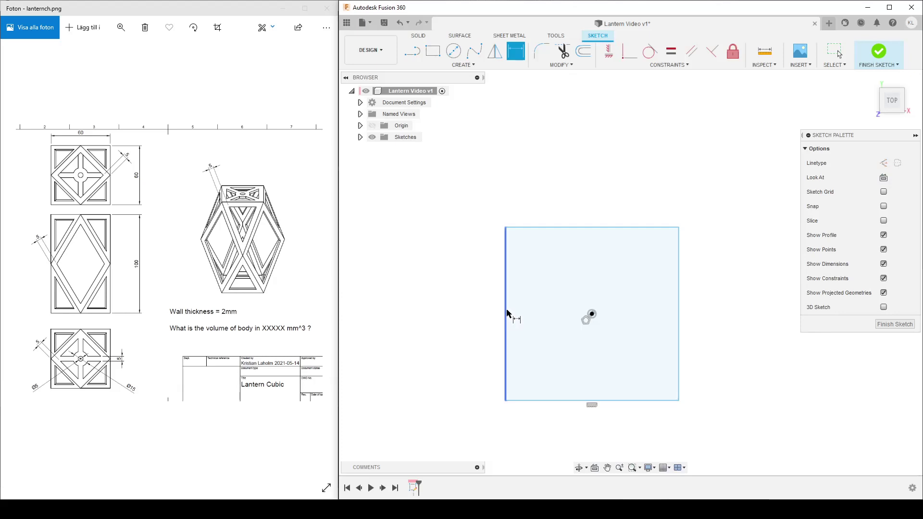
click(505, 312)
click(429, 305)
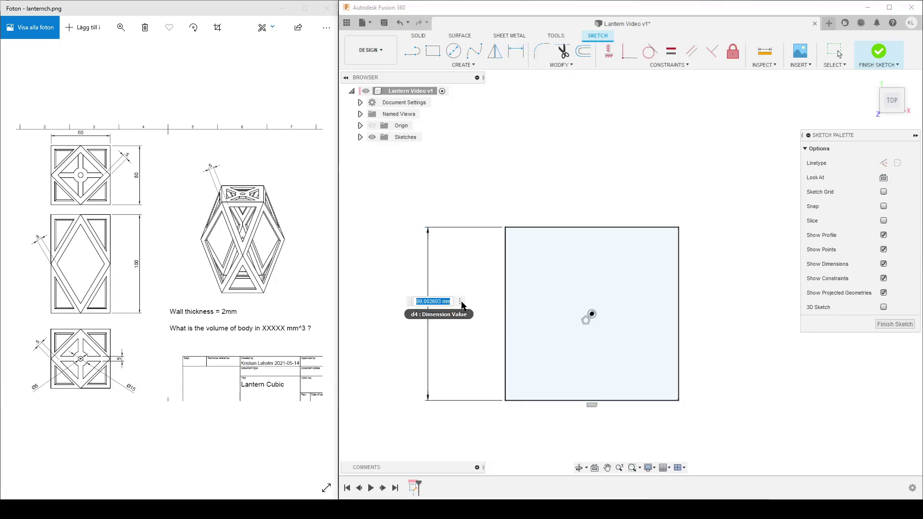
text(100)
key(Return)
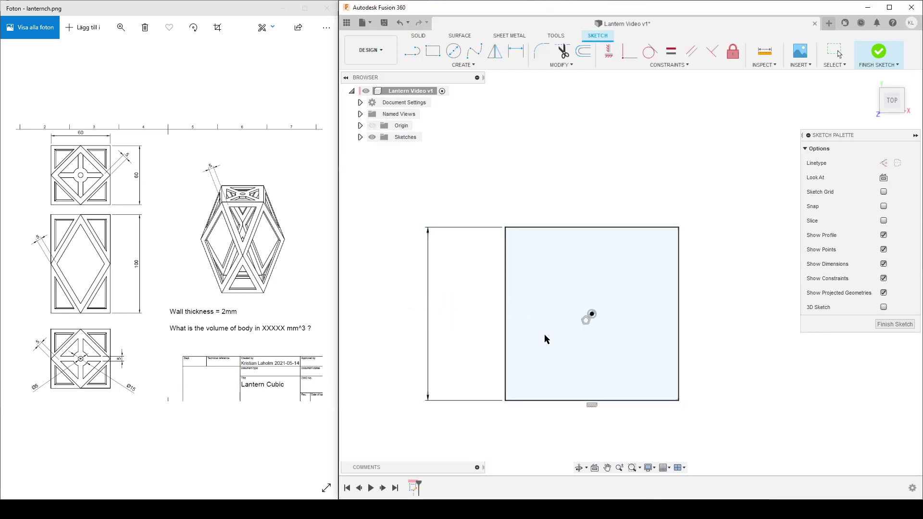
scroll(472, 336, down, 2)
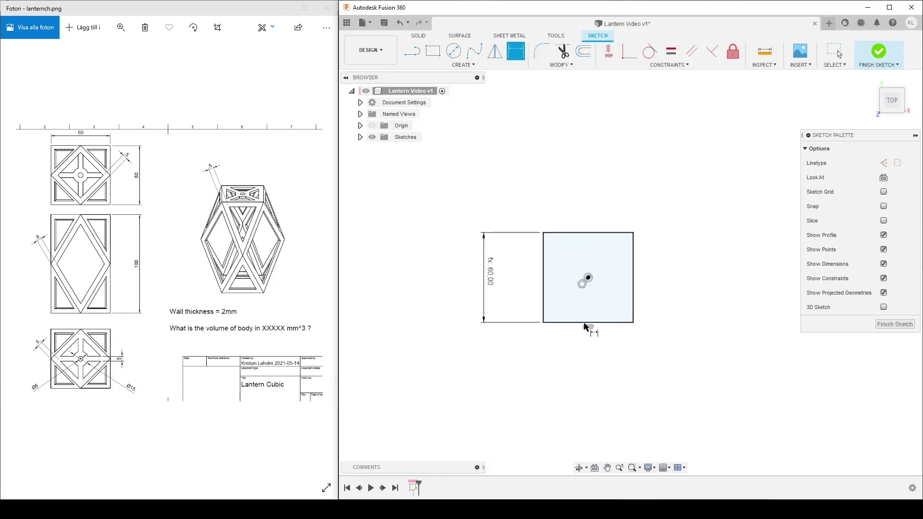
key(Escape)
scroll(587, 340, up, 2)
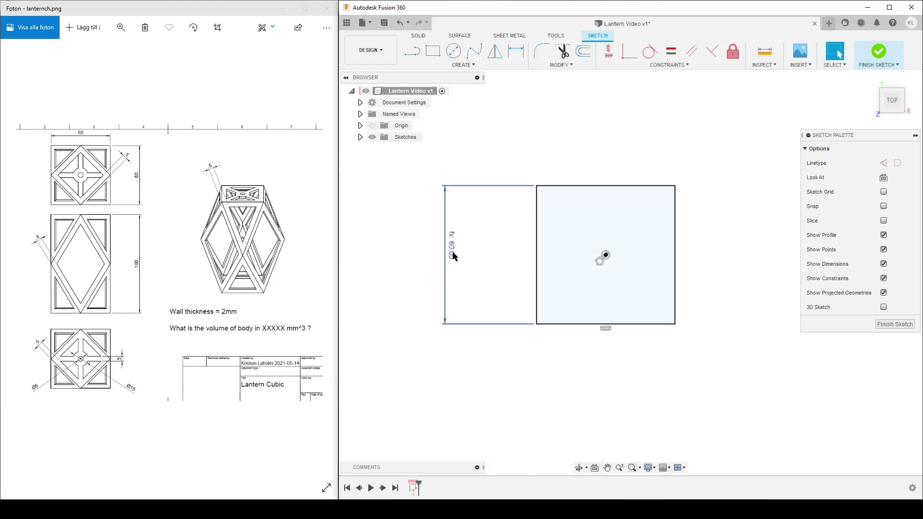
Move the side dimension slightly closer to the square and finish the sketch
drag(452, 248, 457, 249)
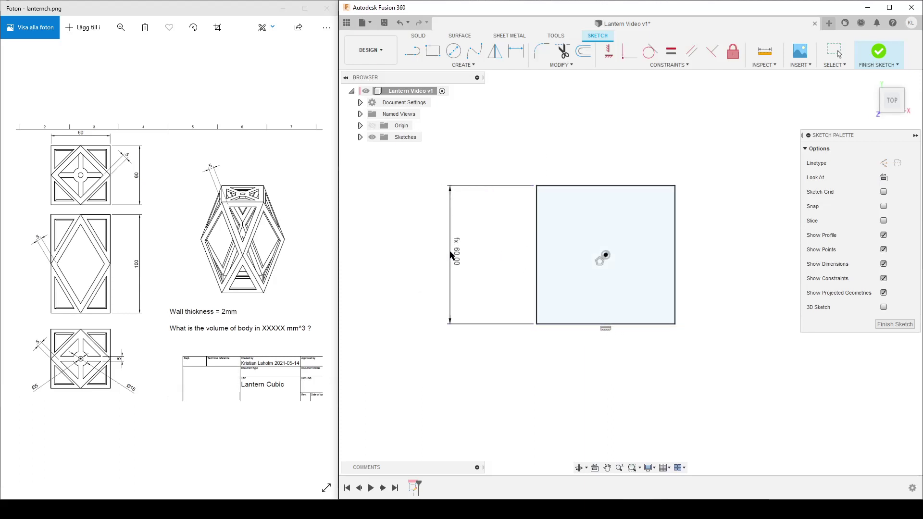
click(360, 138)
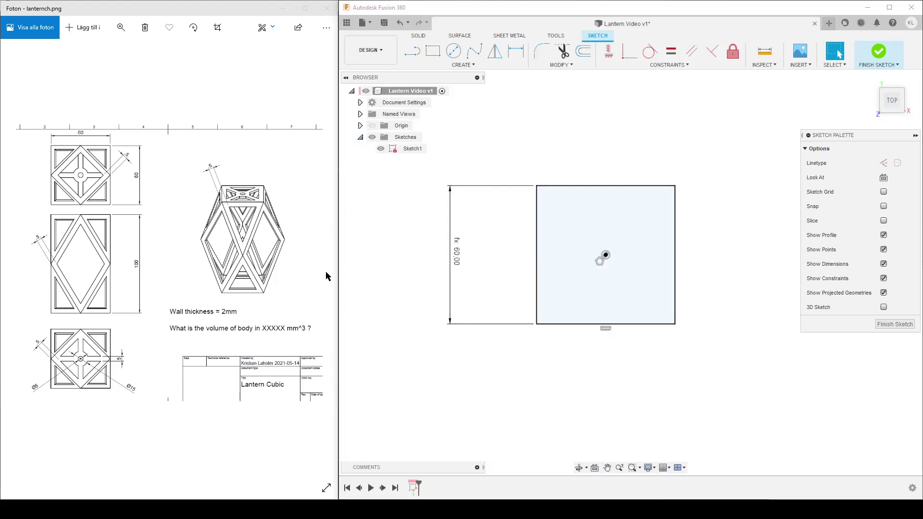
click(894, 324)
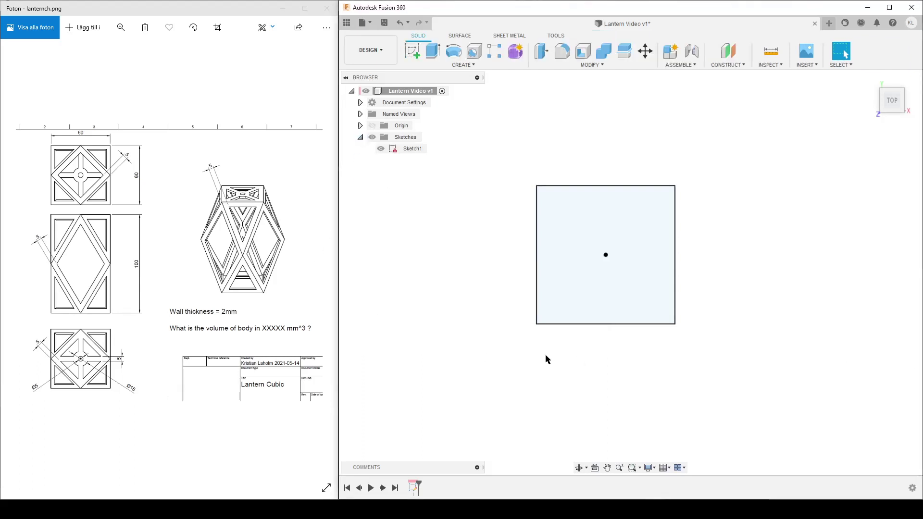
Roll the design history back to before the square's sketch and create an internal component named Lantern
click(413, 487)
key(Delete)
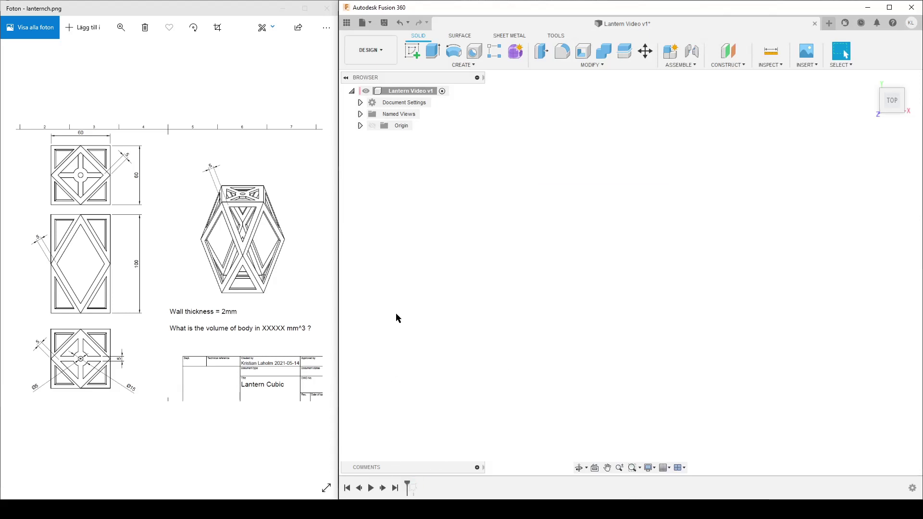
right_click(406, 90)
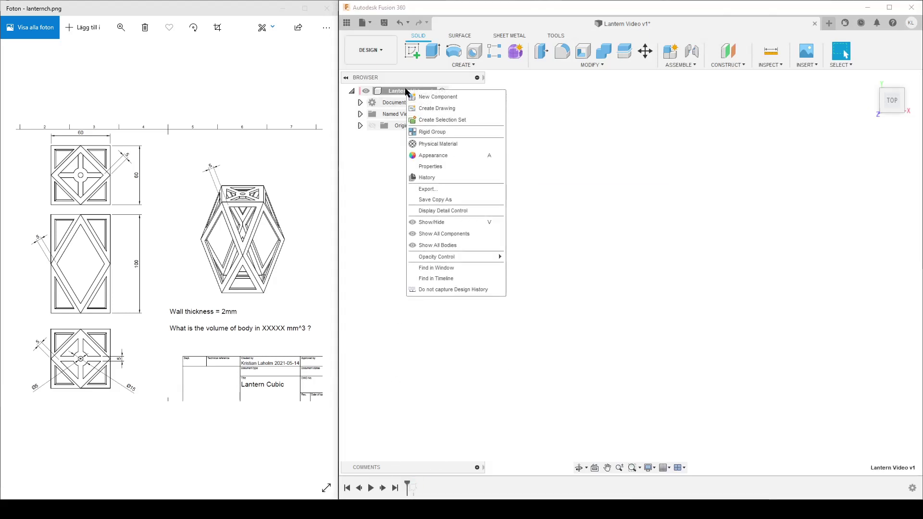
click(458, 96)
double_click(831, 193)
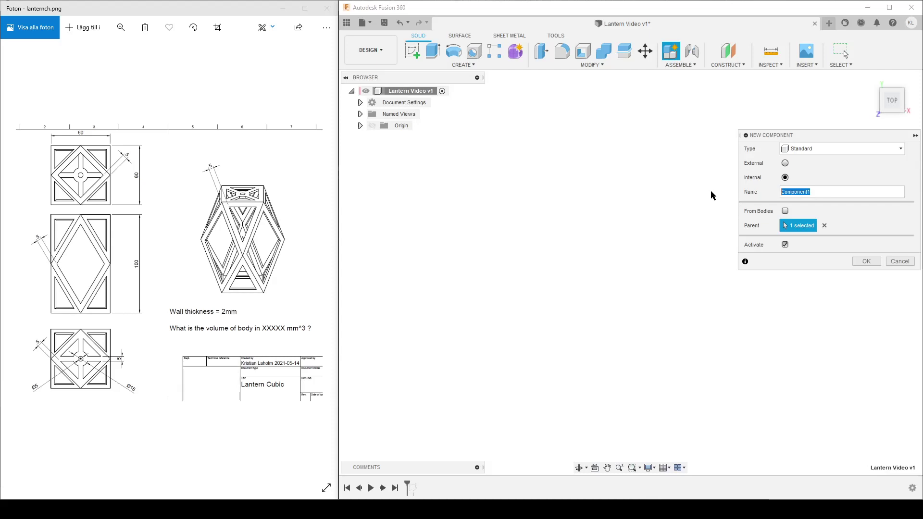
text(Lantern)
click(866, 261)
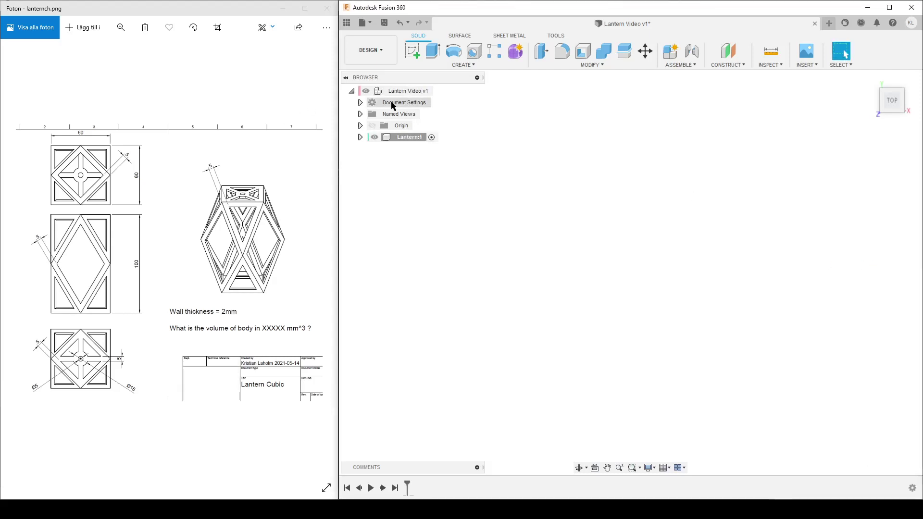
Roll the history forward from the top-level component, move Sketch1 into the Lantern component and make Lantern active
click(442, 92)
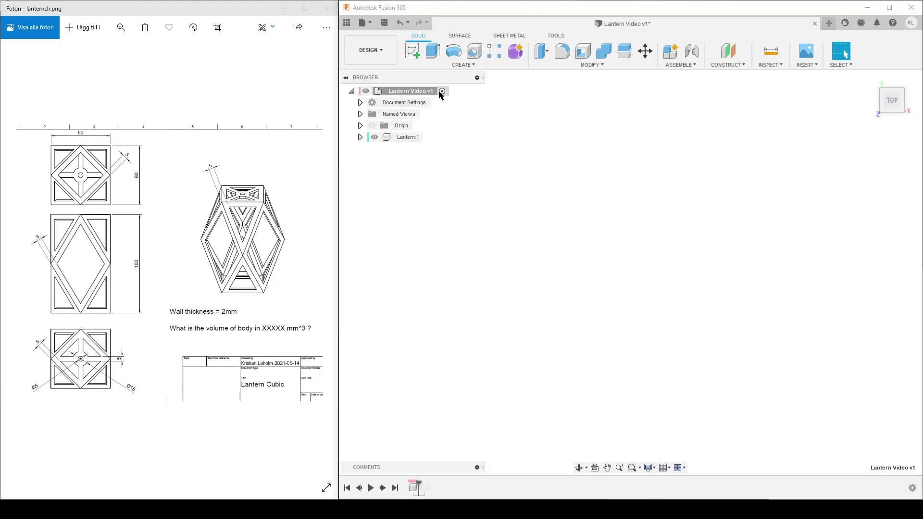
drag(414, 485, 443, 475)
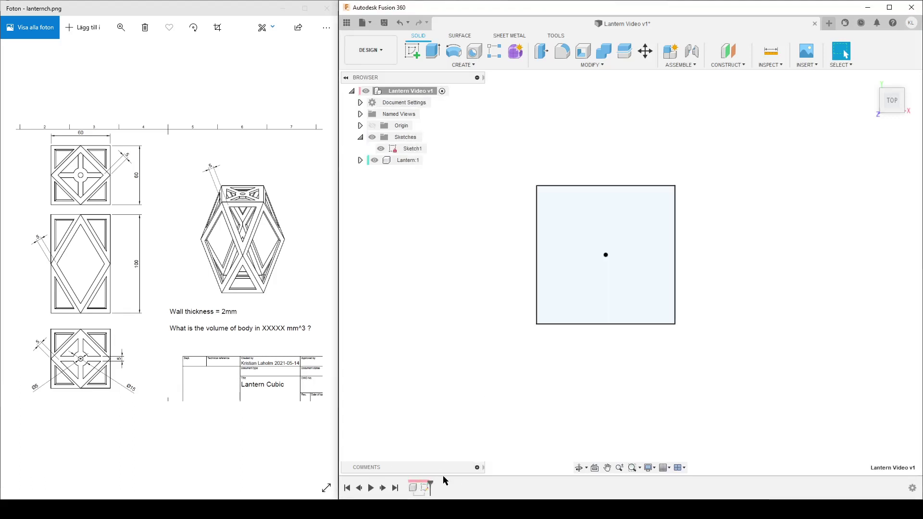
mouse_move(406, 149)
mouse_down()
mouse_move(449, 149)
mouse_move(395, 162)
mouse_move(405, 166)
mouse_up()
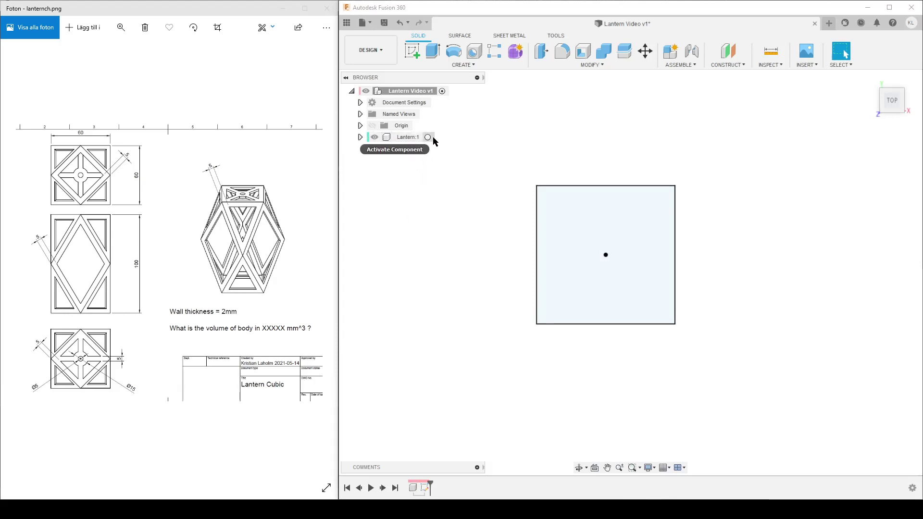
click(425, 139)
click(428, 138)
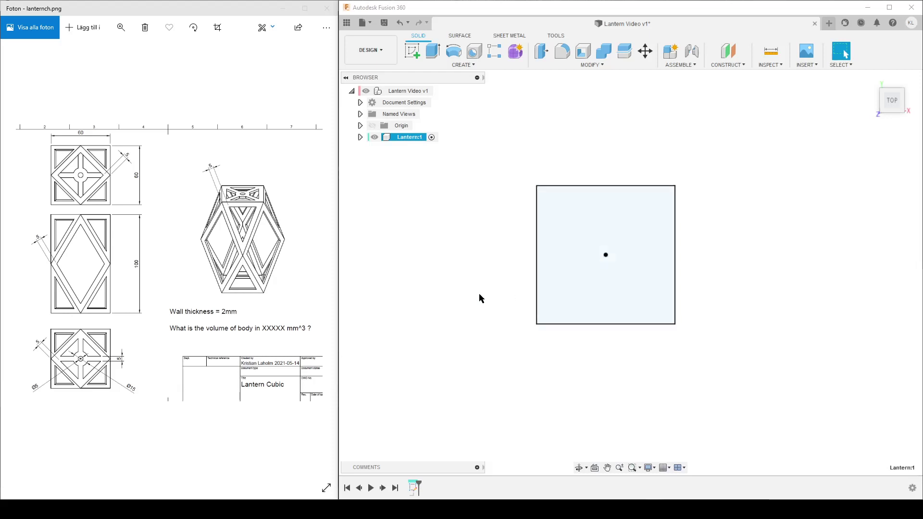
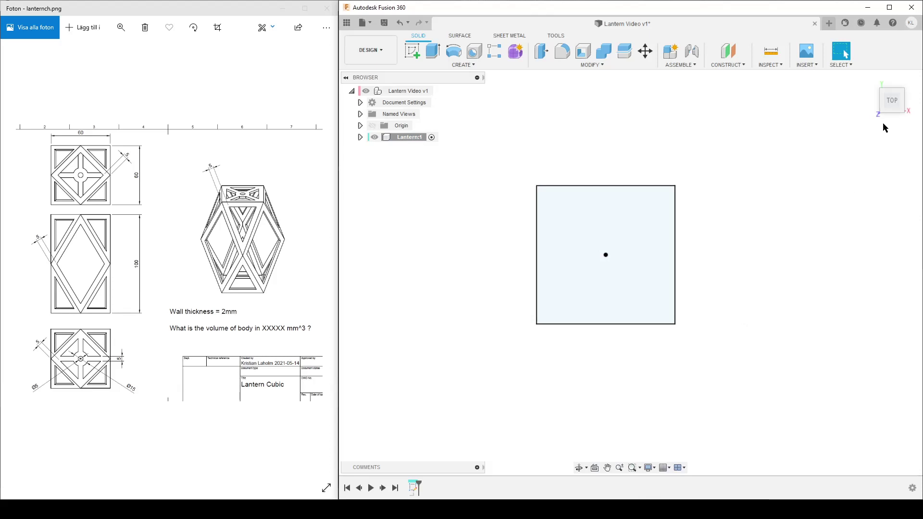
Edit the square's sketch, adding lines from its centre to the midpoints of its lower and right edges, and finish it
click(904, 112)
scroll(637, 386, down, 3)
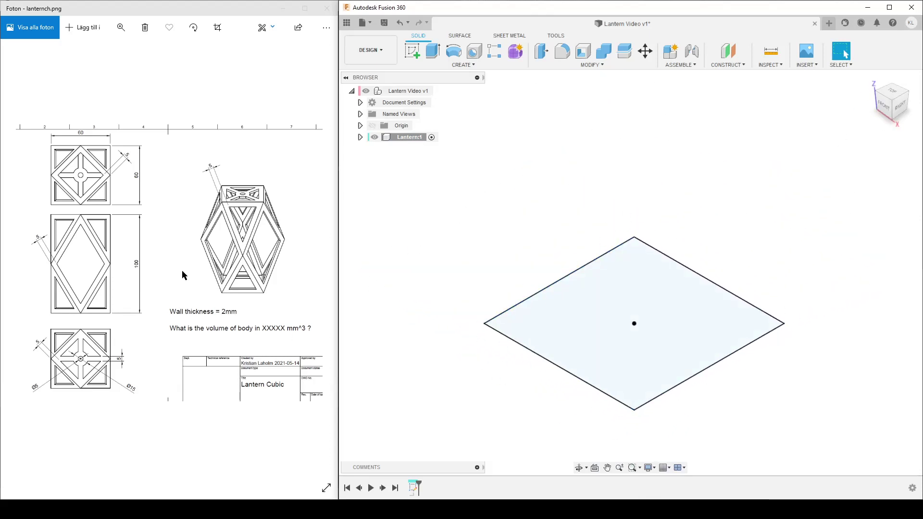
scroll(715, 280, down, 3)
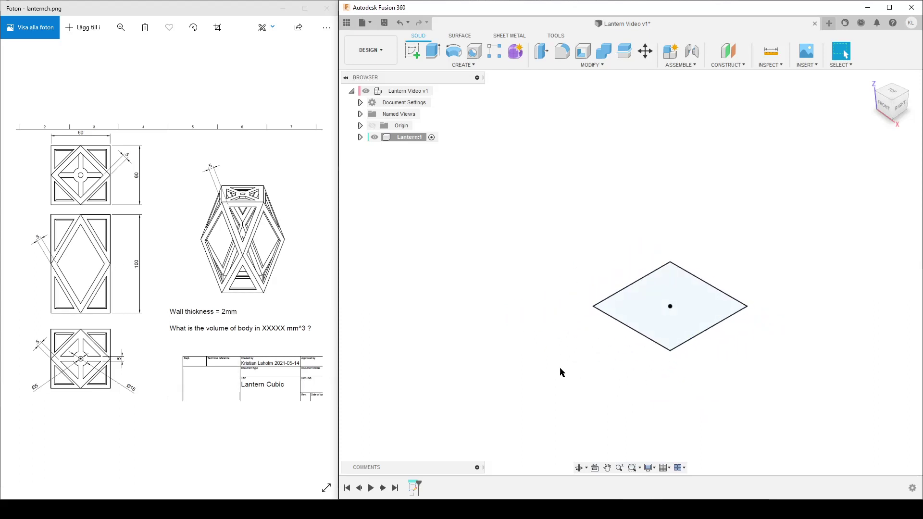
double_click(414, 487)
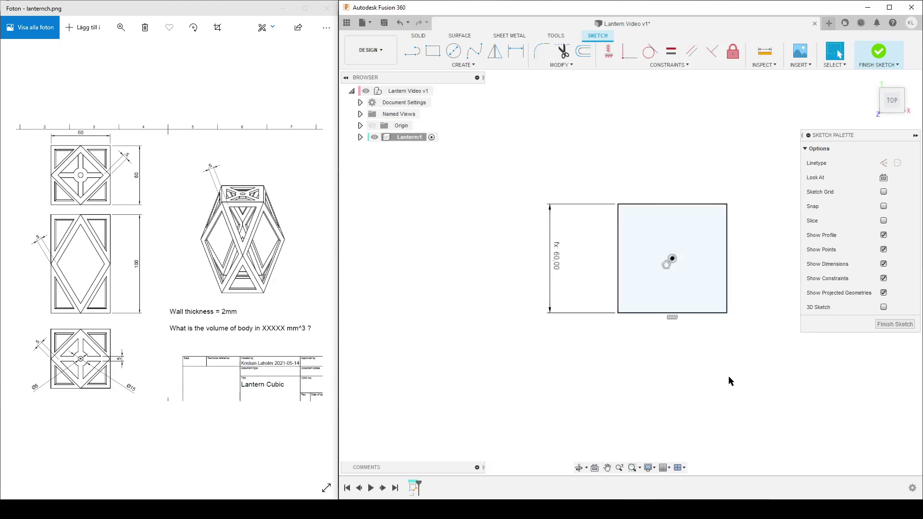
key(l)
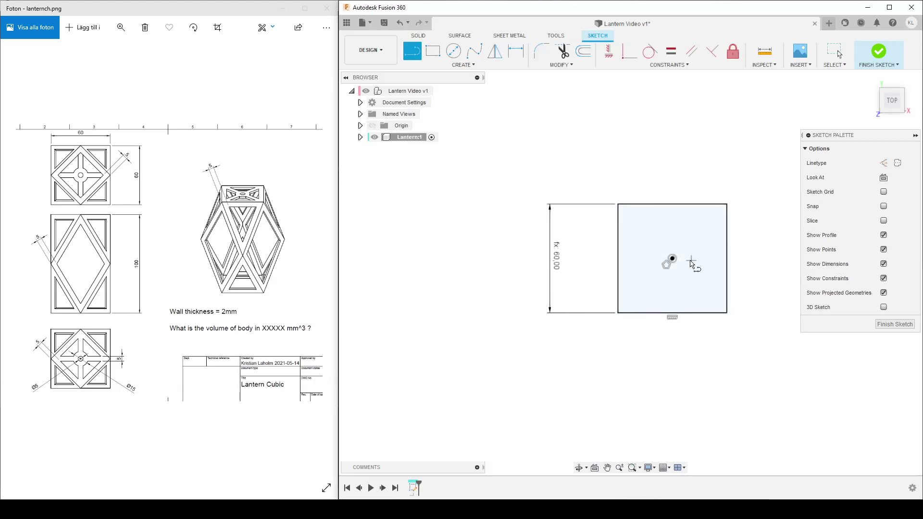
click(673, 259)
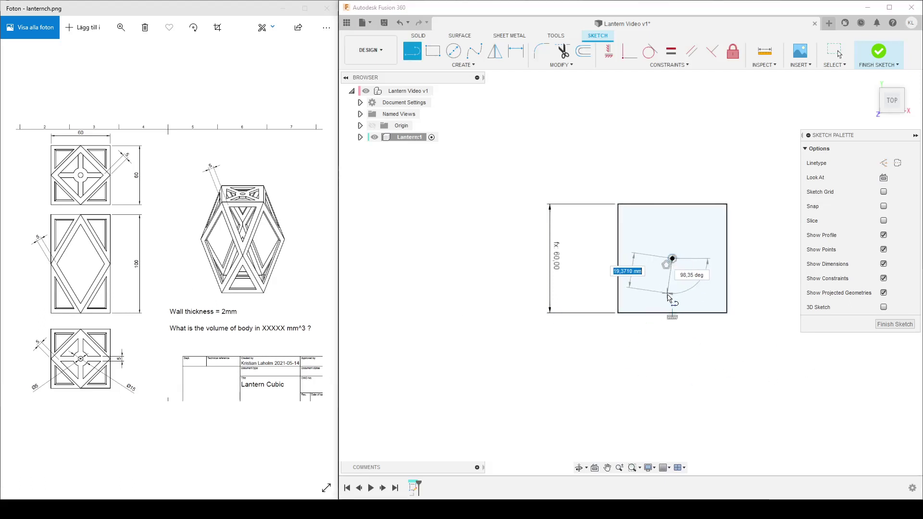
click(673, 313)
click(673, 260)
click(726, 262)
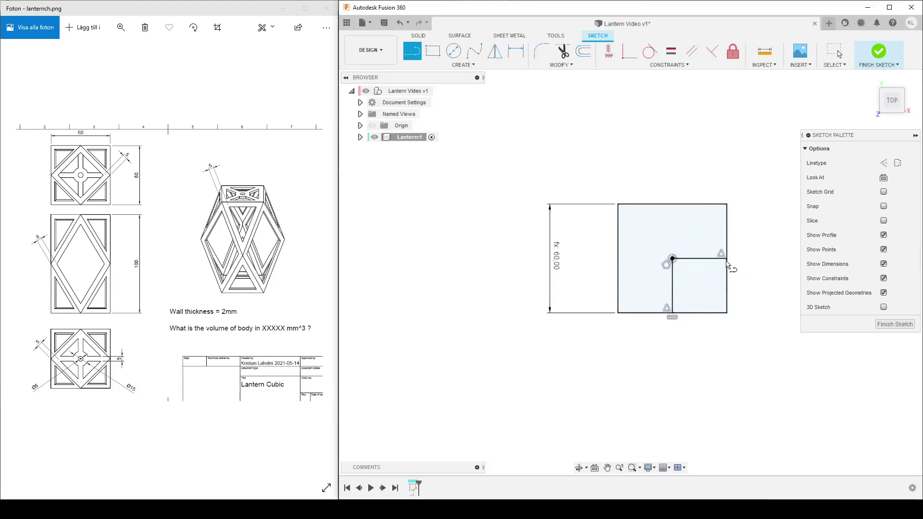
click(890, 324)
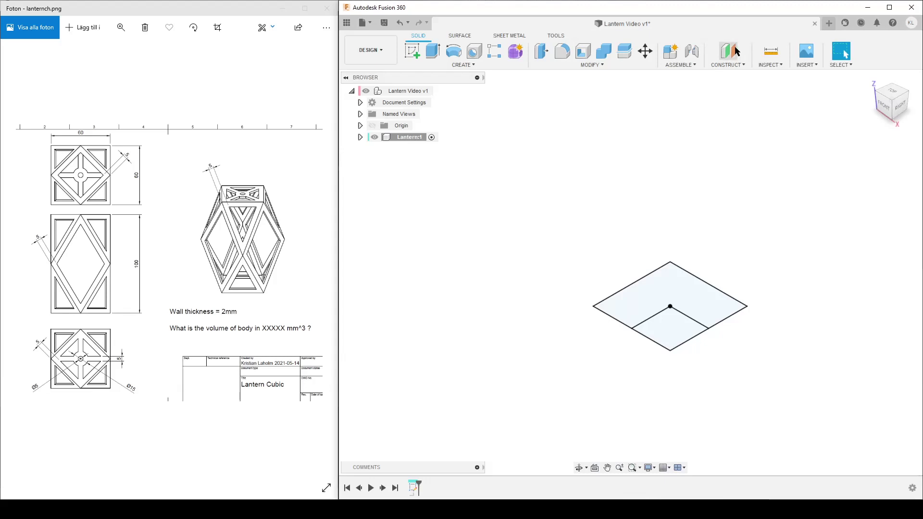
Create a construction plane offset above the XY plane by half the Height parameter (50 mm)
click(728, 51)
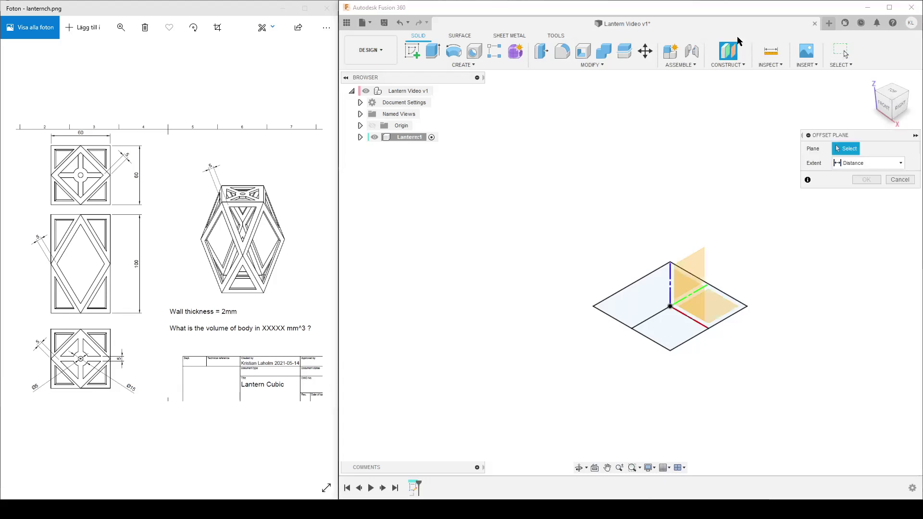
click(716, 303)
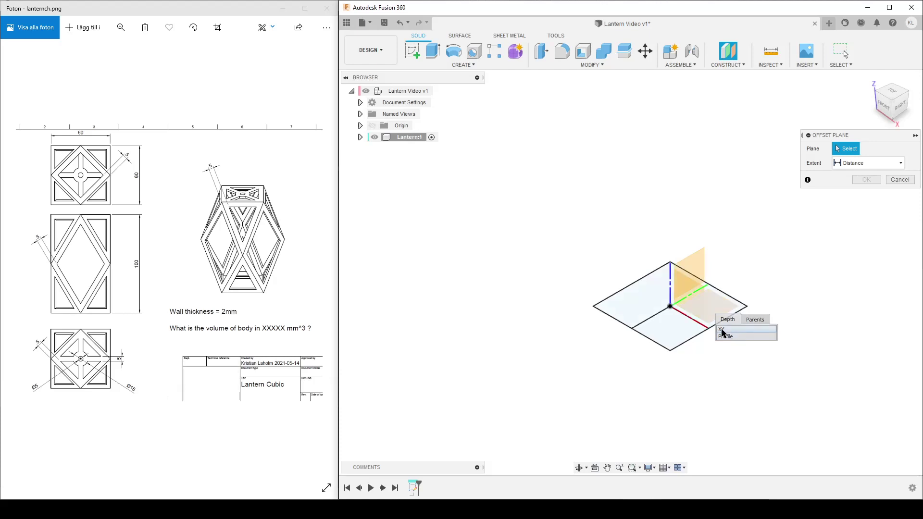
click(722, 331)
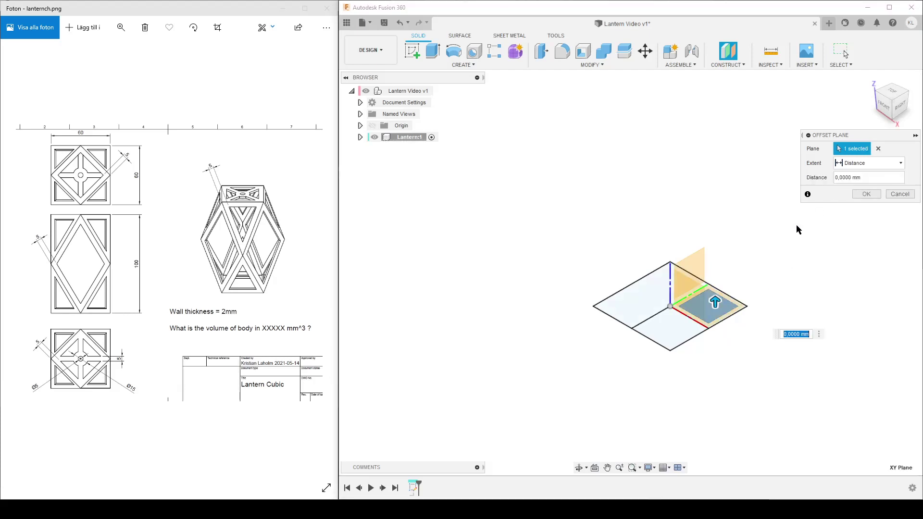
click(865, 178)
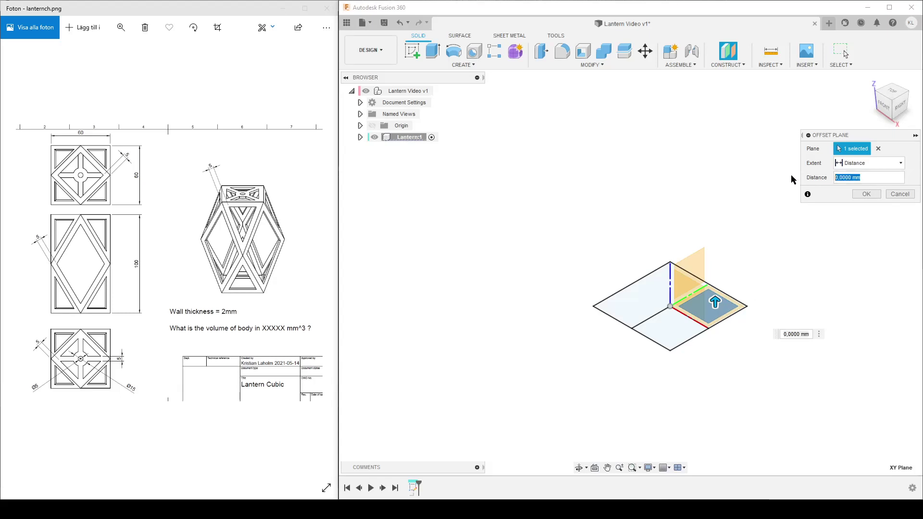
text(Height)
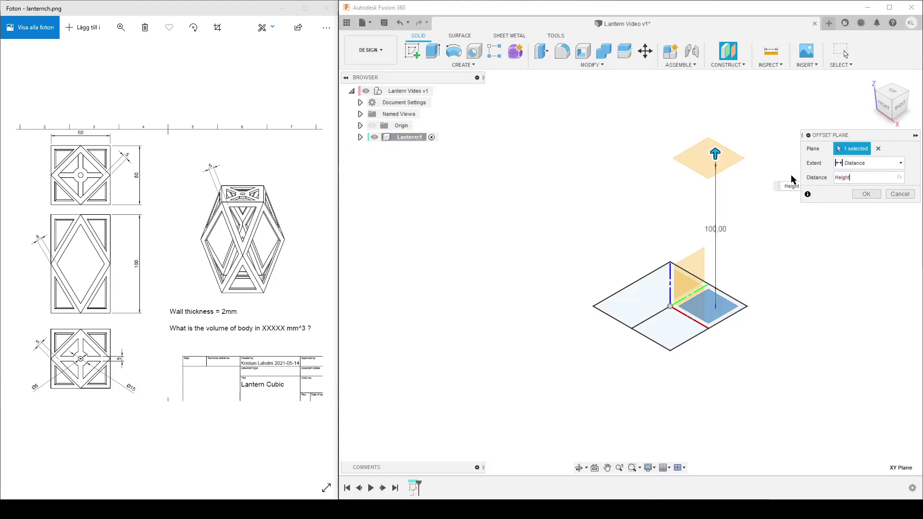
key(Return)
key(Return)
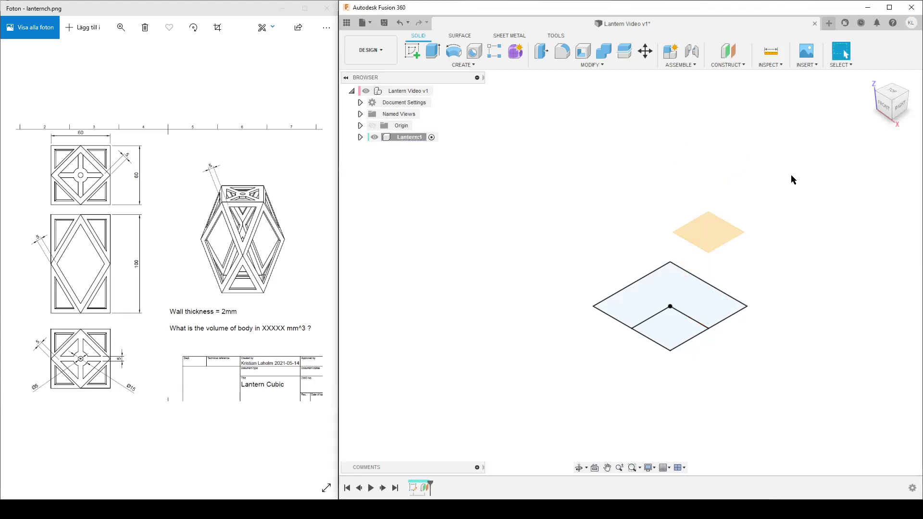
Start a sketch on the offset plane and project the square's lower and right edges and both centre-to-midpoint lines into it
key(s)
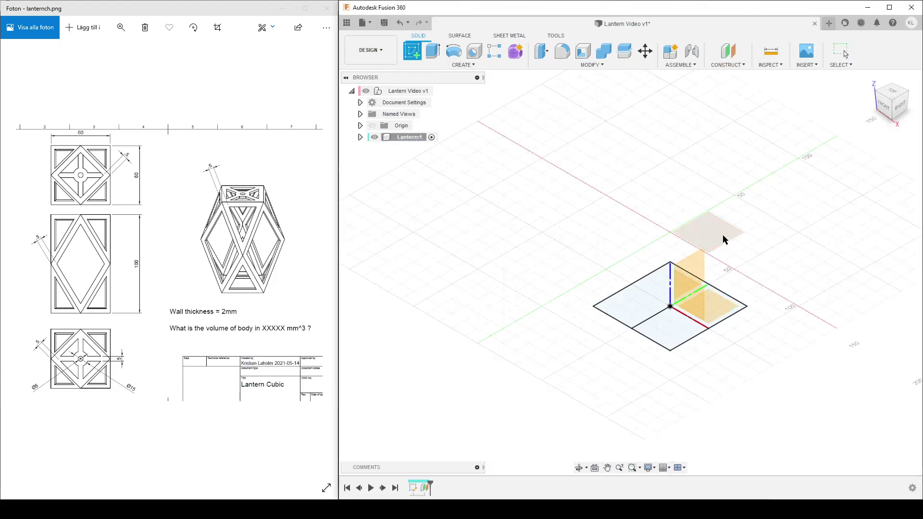
click(723, 240)
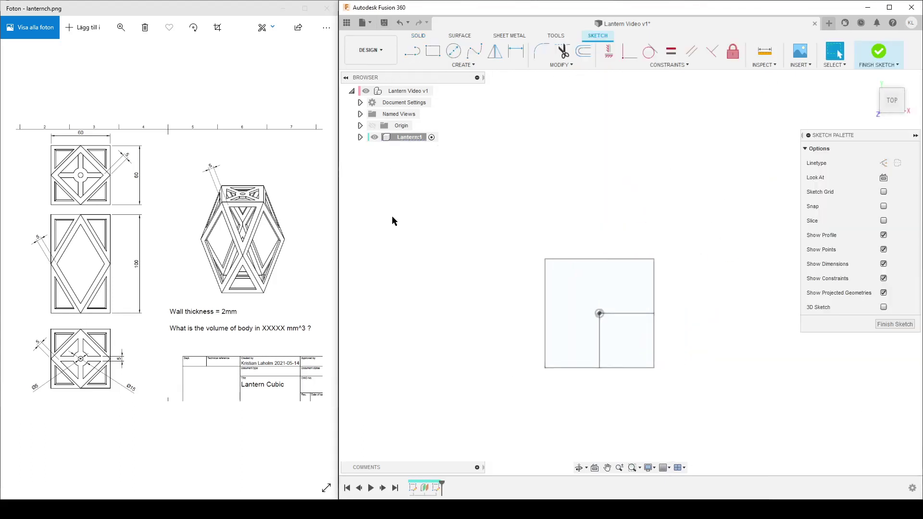
key(p)
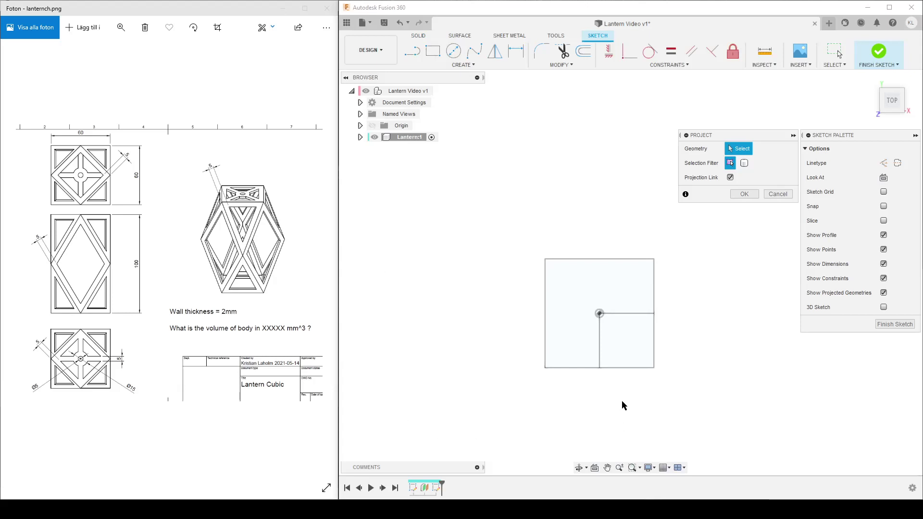
click(621, 368)
click(654, 341)
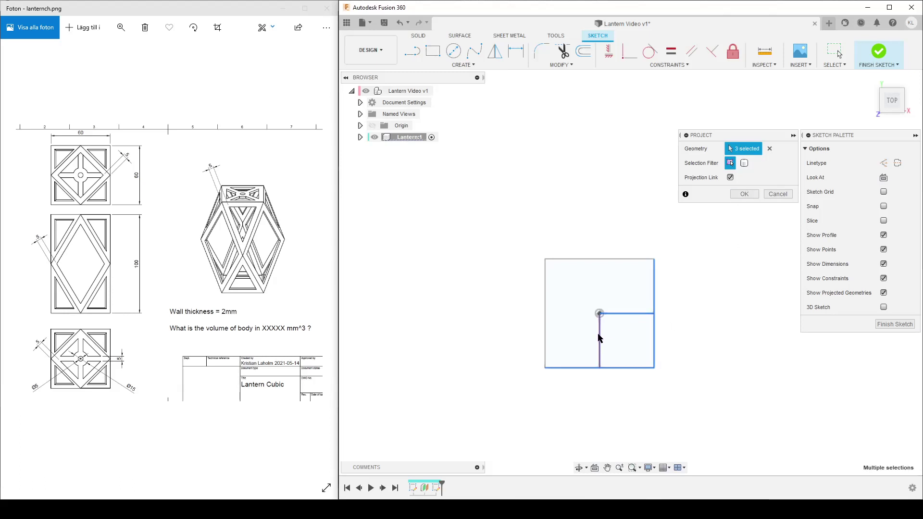
click(741, 194)
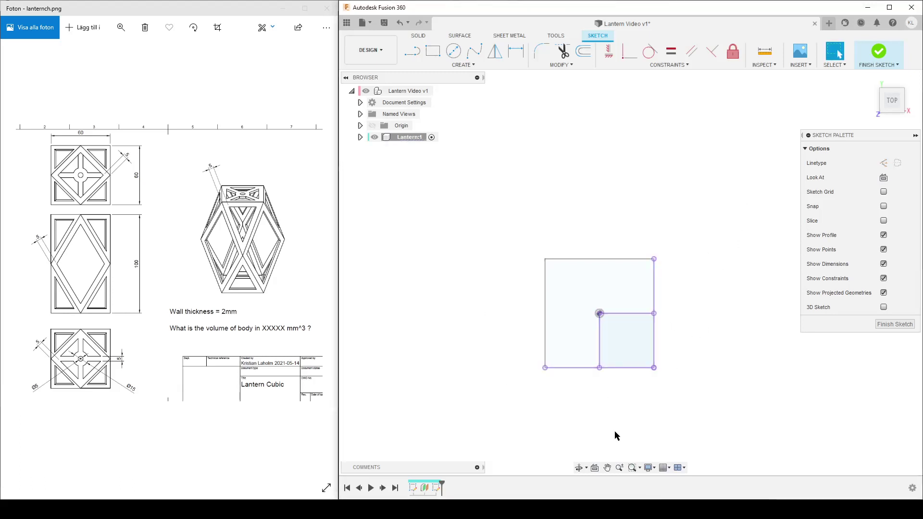
Draw a diagonal line between the midpoints of the projected lower and right edges and finish the sketch
key(l)
click(600, 368)
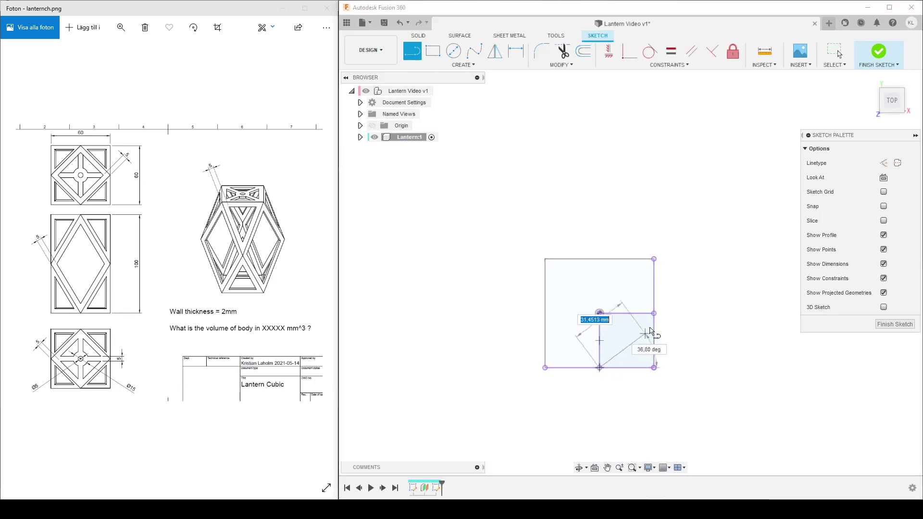
click(654, 313)
shift+middle_drag(697, 429, 701, 373)
key(l)
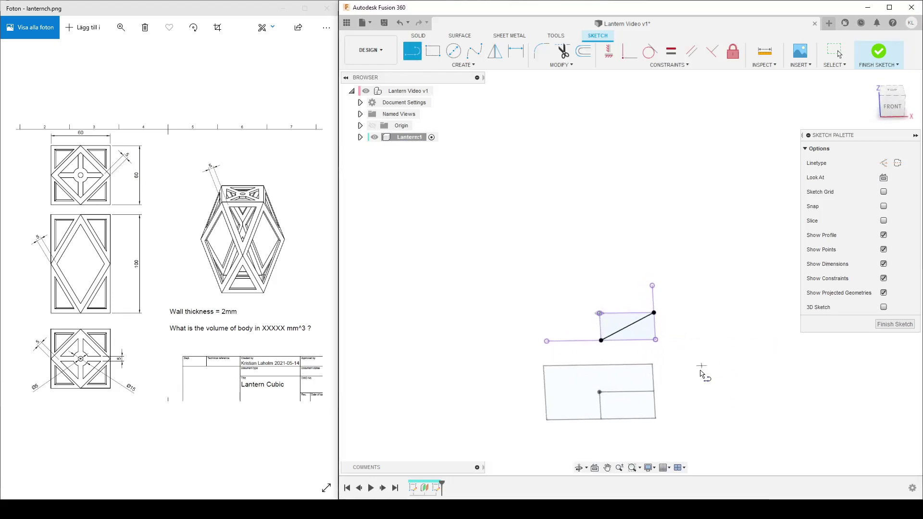
click(88, 182)
scroll(88, 175, up, 3)
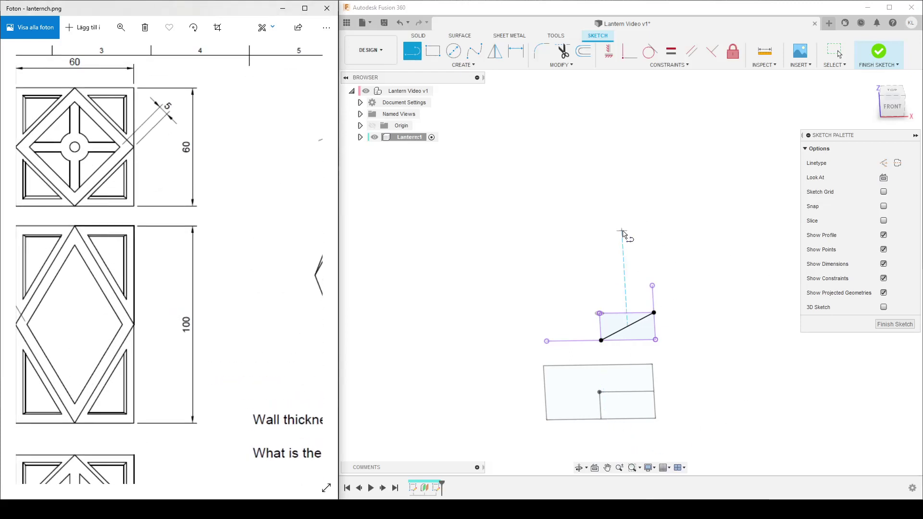
click(738, 374)
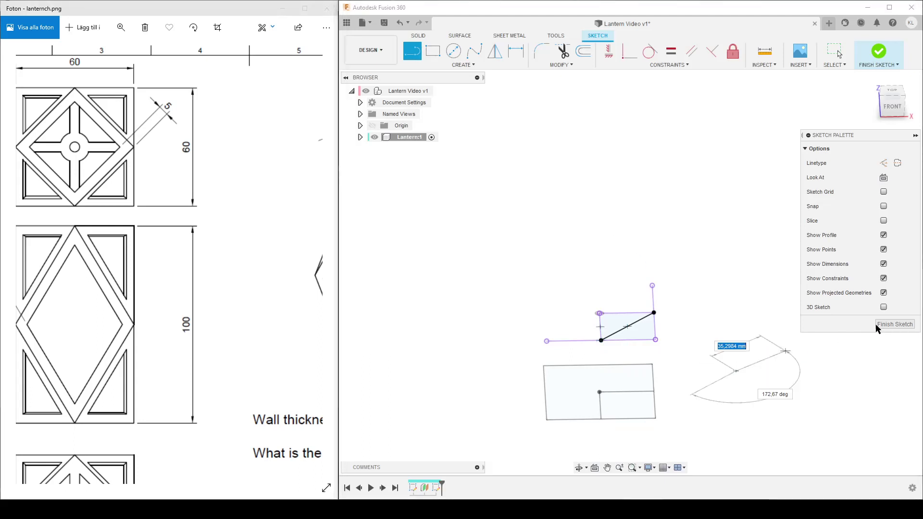
click(877, 324)
Extrude the square's lower-right quarter as a new body up to the projected centre point in the offset sketch
mouse_move(713, 388)
middle_down()
mouse_move(690, 254)
mouse_move(677, 345)
mouse_move(692, 388)
middle_up()
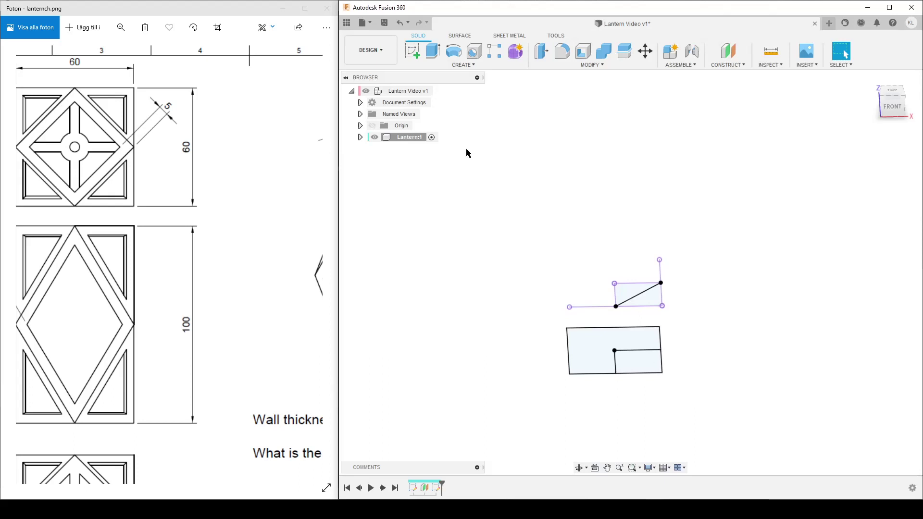
click(433, 52)
click(636, 360)
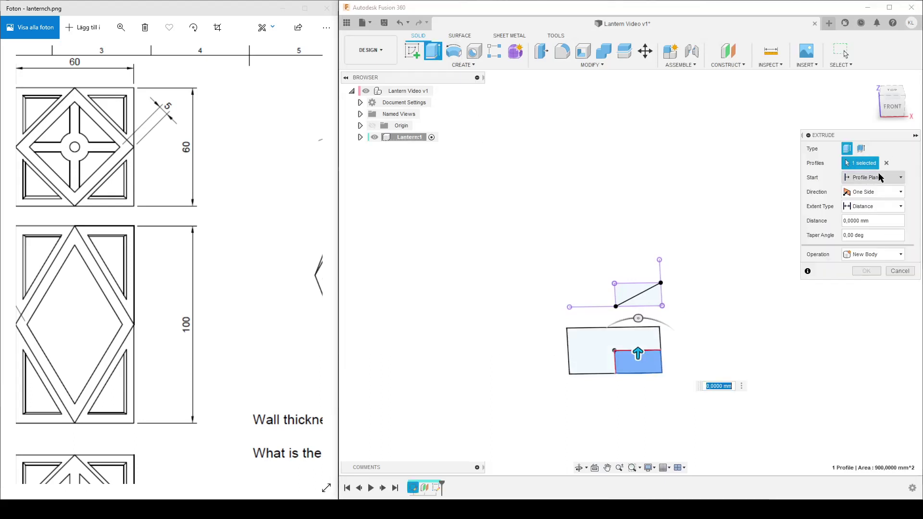
click(892, 207)
click(870, 230)
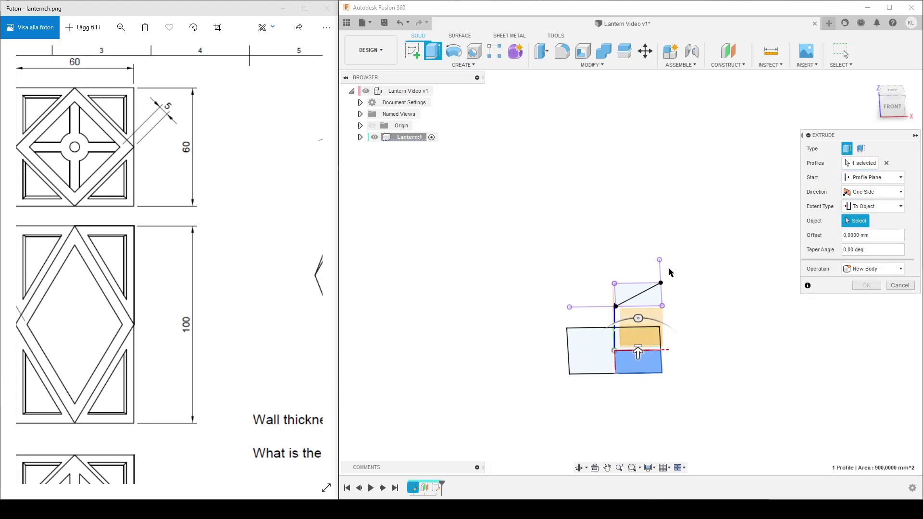
click(615, 285)
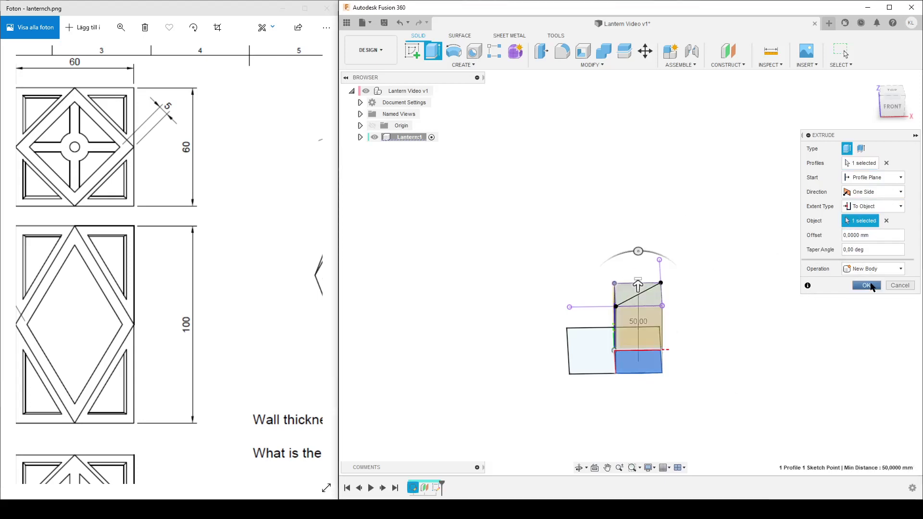
click(867, 286)
Cut the quarter body with a loft from the offset sketch's lower-right triangle to the square's lower-right corner point
text(sloft)
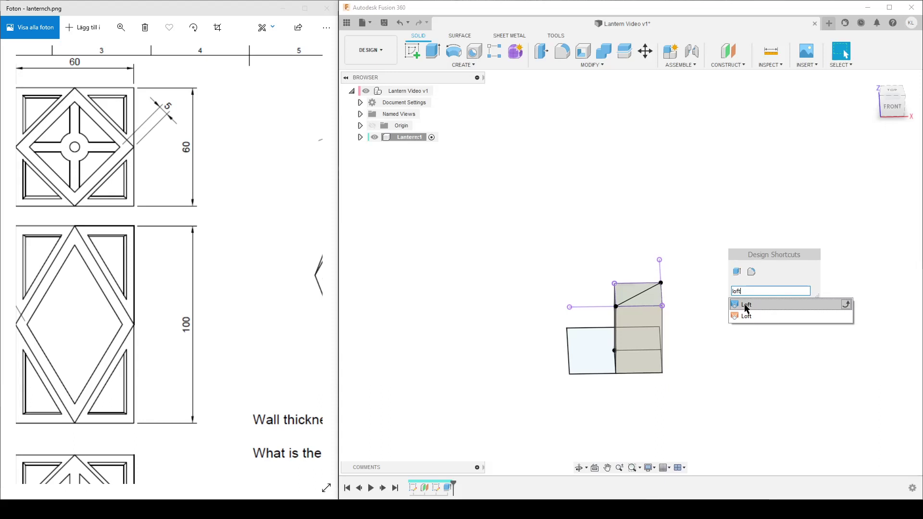
click(745, 306)
click(642, 299)
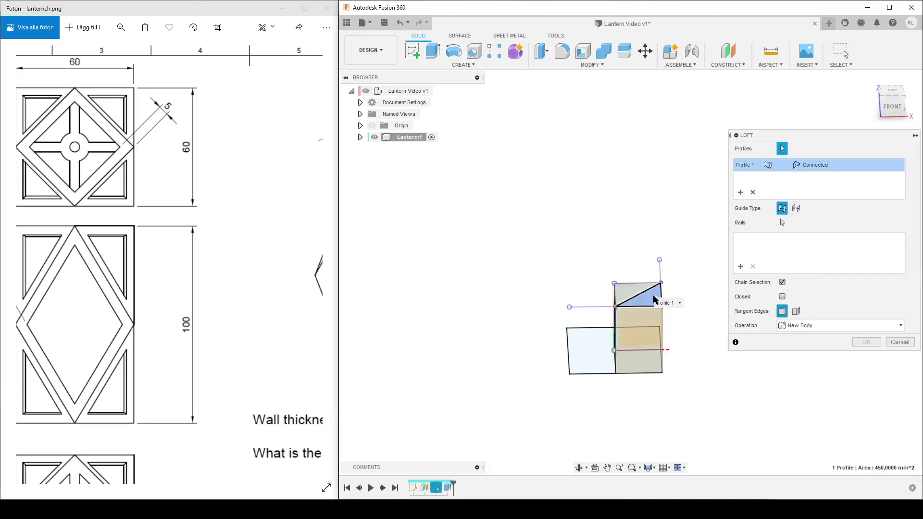
click(664, 372)
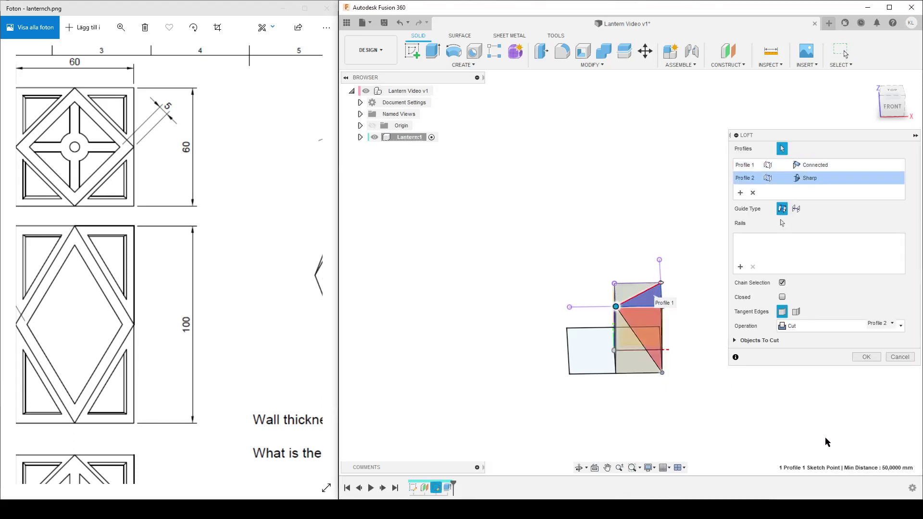
click(872, 357)
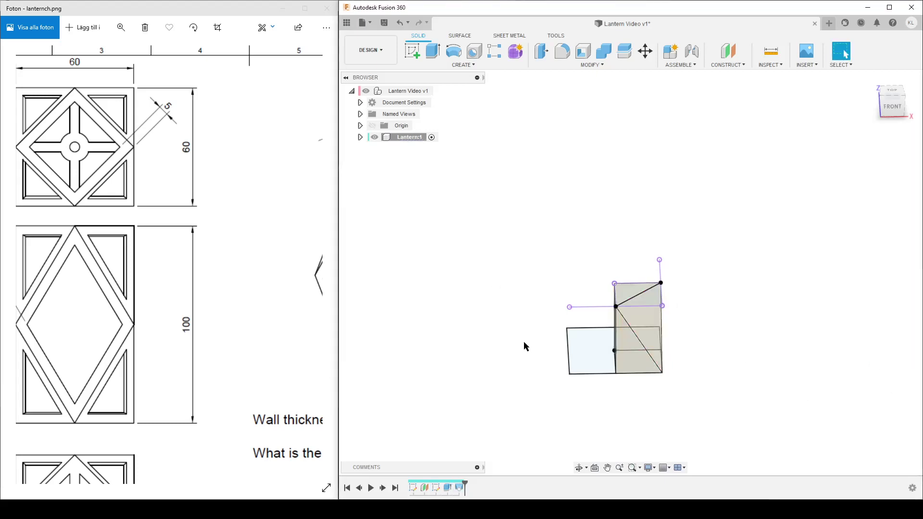
Expand the Lantern component's contents and hide both sketches, Sketch1 and Sketch1 (1)
scroll(685, 394, up, 3)
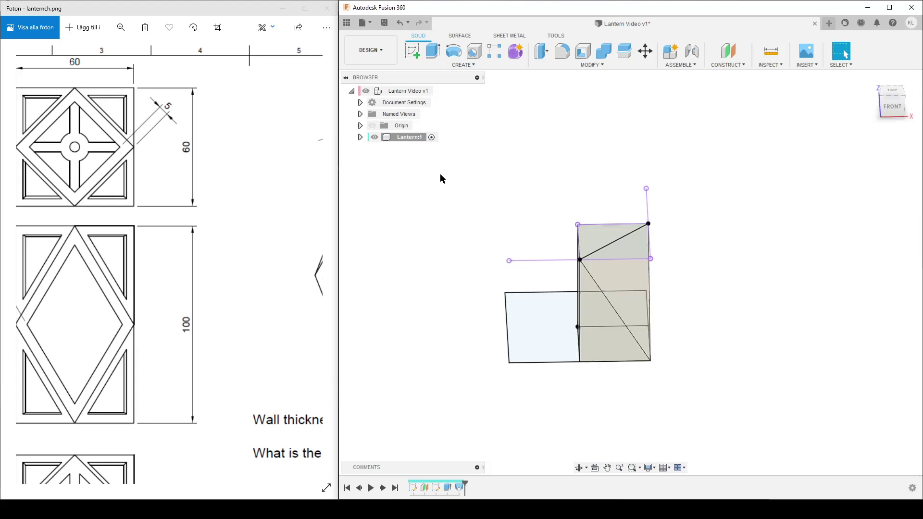
click(360, 137)
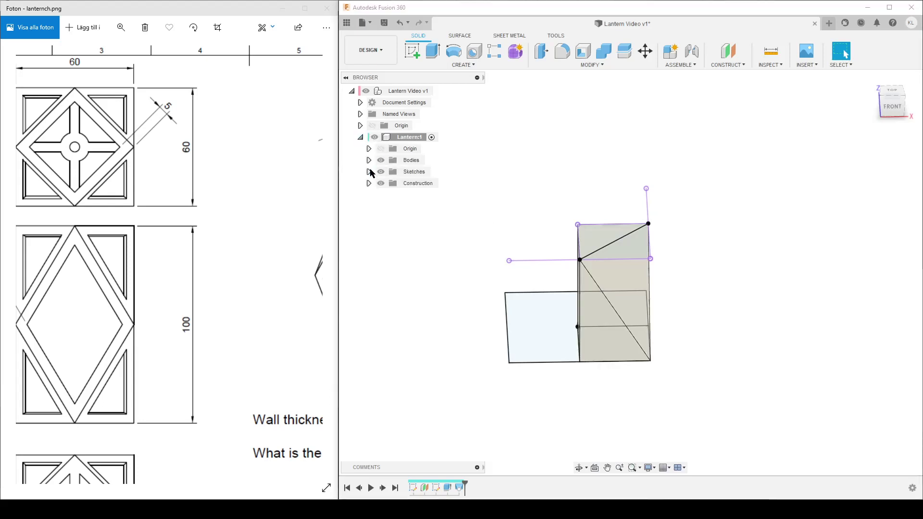
click(368, 172)
click(369, 160)
click(368, 218)
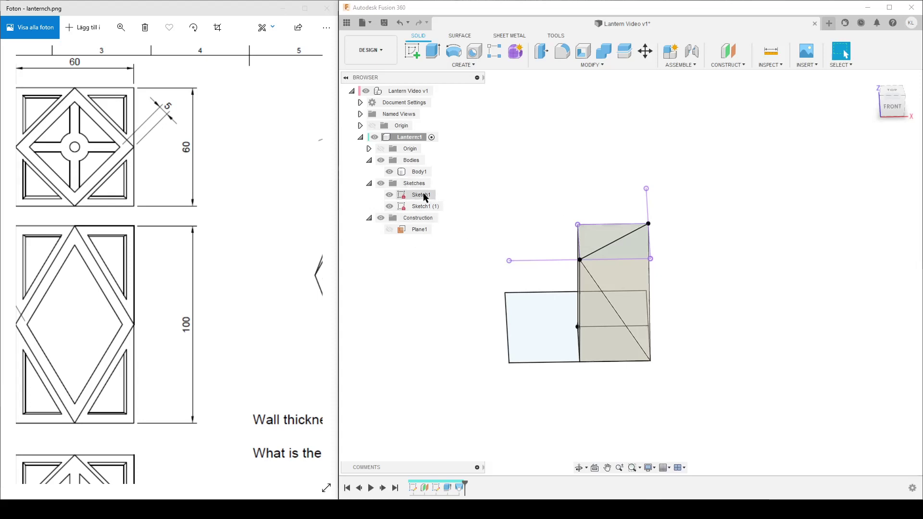
middle_drag(765, 289, 841, 271)
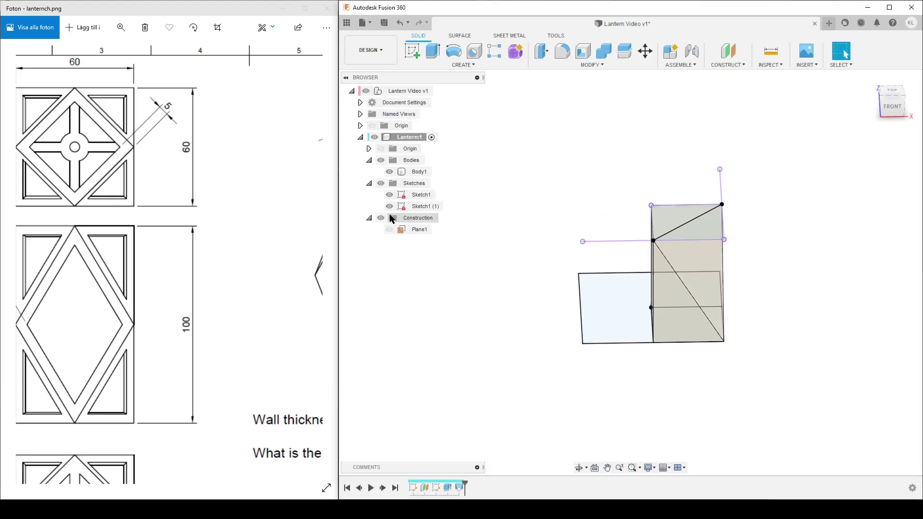
click(390, 195)
click(390, 206)
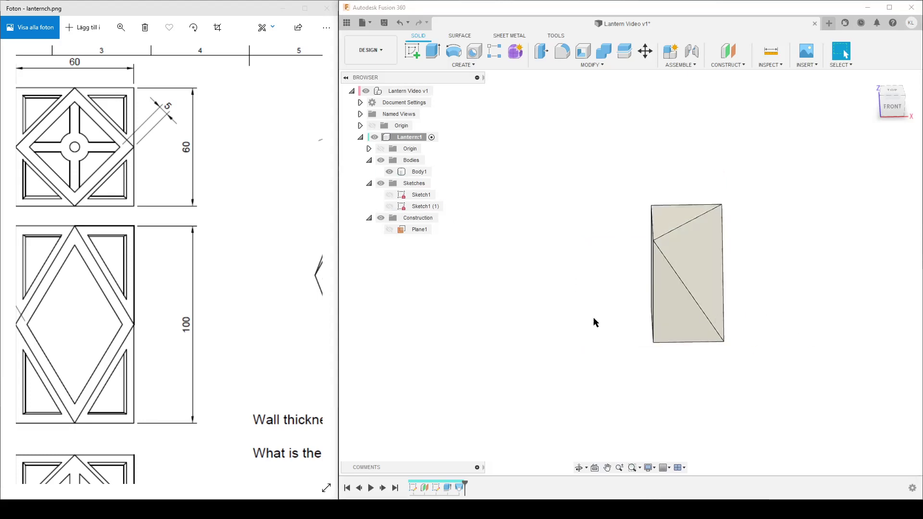
Circular-pattern the quarter body around its inner vertical edge at the origin, with full angular spacing and a quantity of 4
double_click(178, 317)
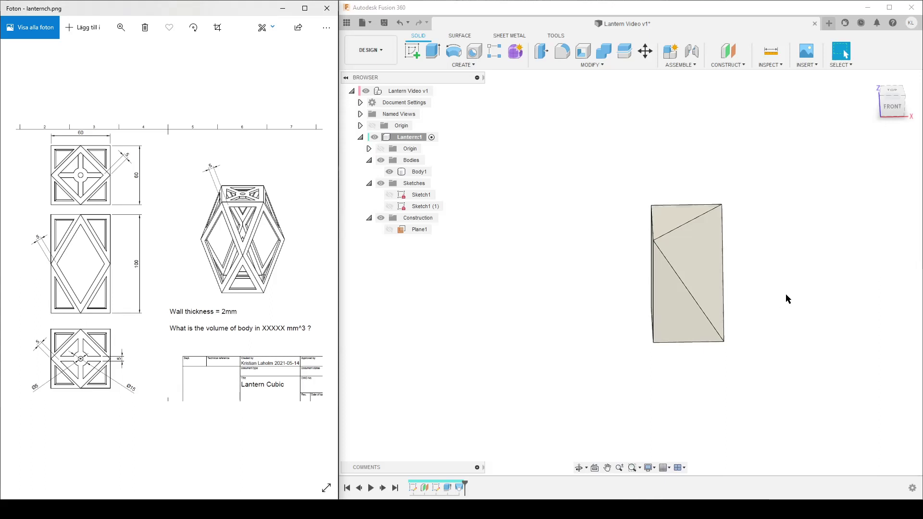
click(564, 306)
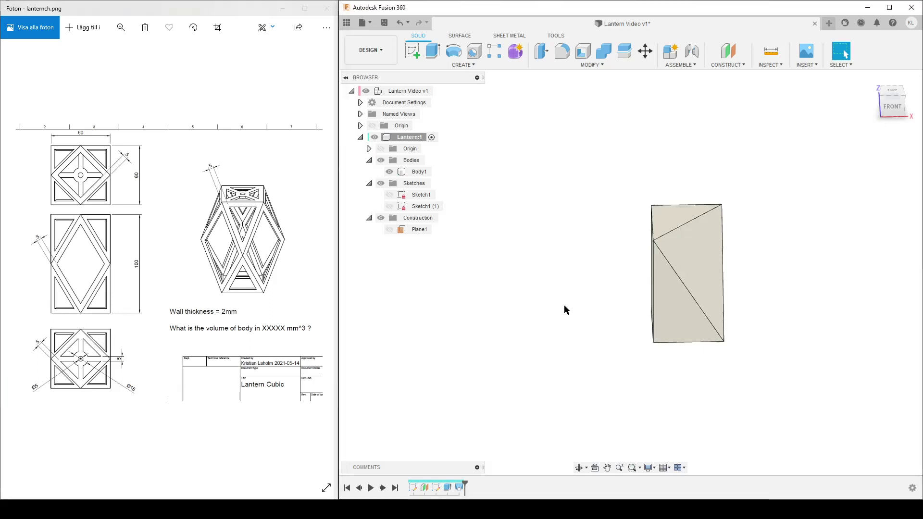
text(s)
text(cir)
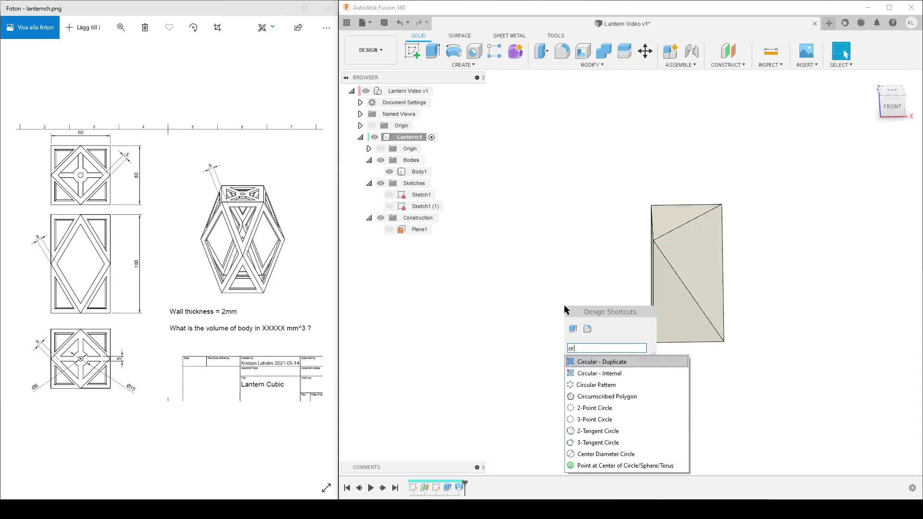
click(596, 384)
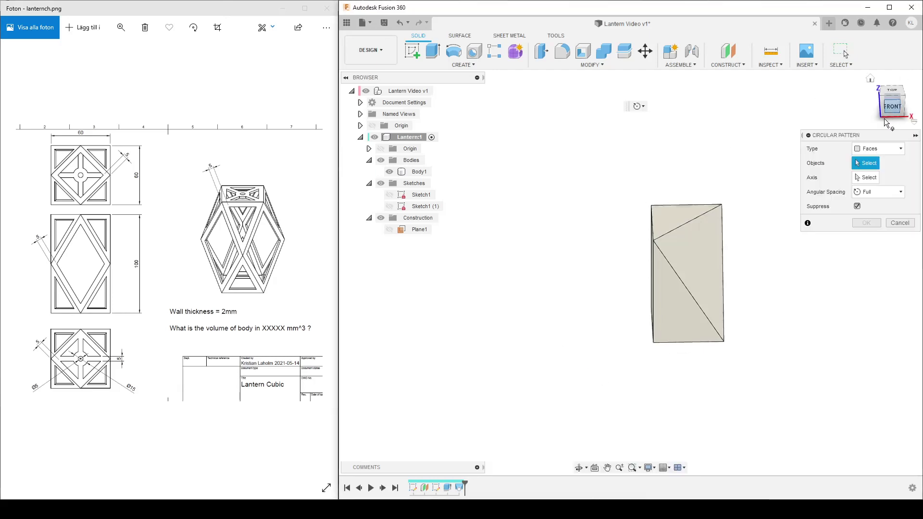
click(874, 150)
click(870, 166)
click(708, 252)
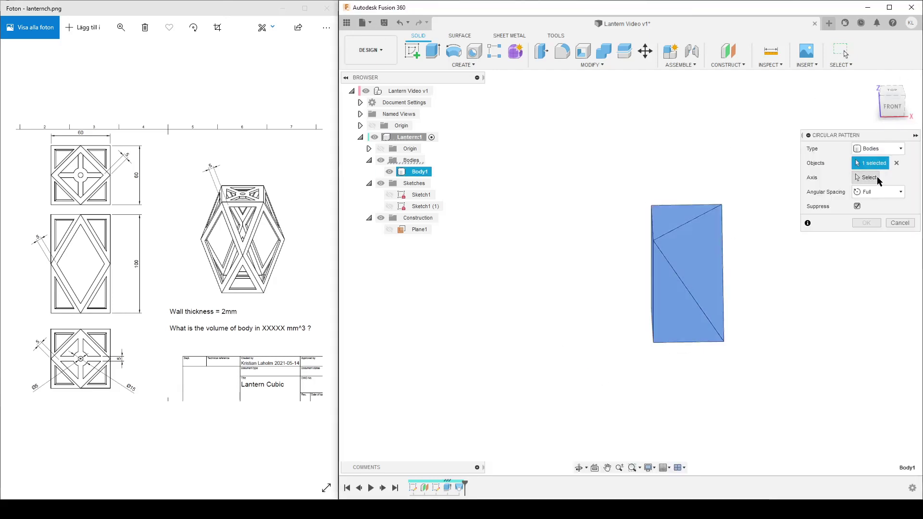
shift+middle_drag(700, 250, 655, 261)
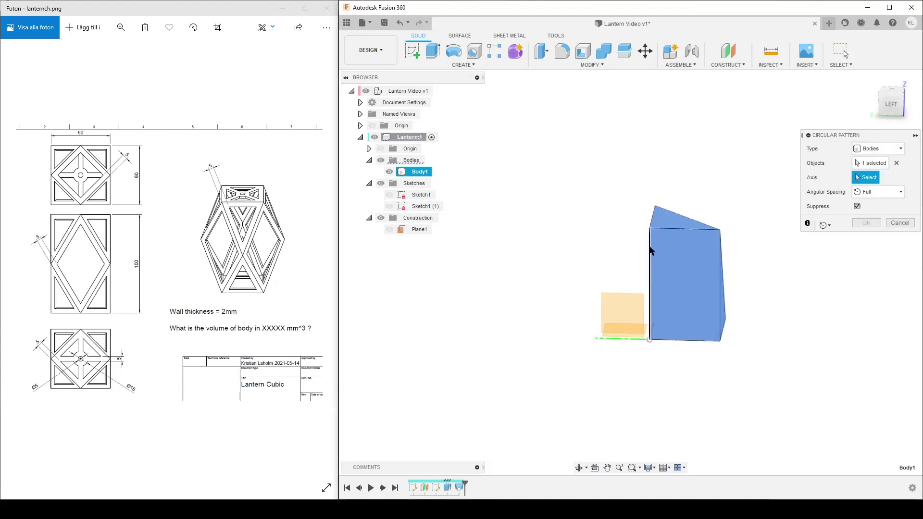
click(650, 247)
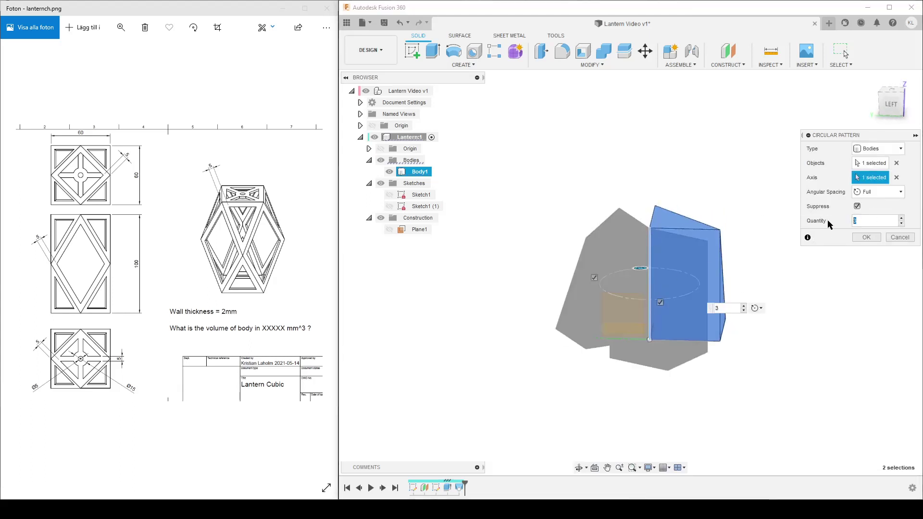
text(4)
key(Return)
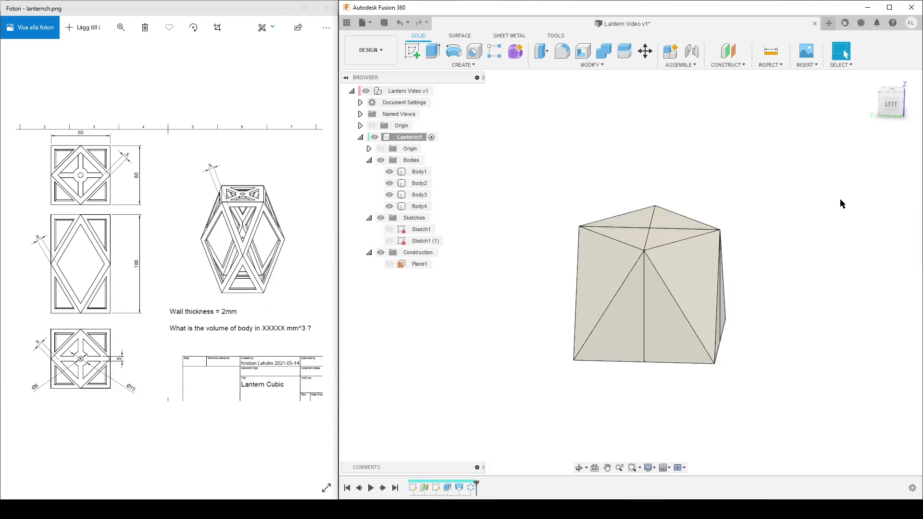
Combine all four patterned bodies into one with the Join operation
drag(503, 127, 775, 399)
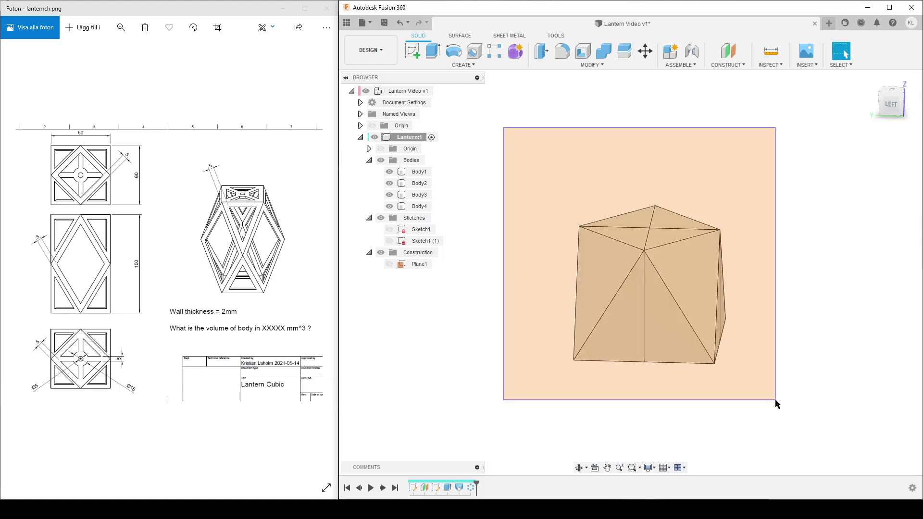
drag(775, 403, 776, 404)
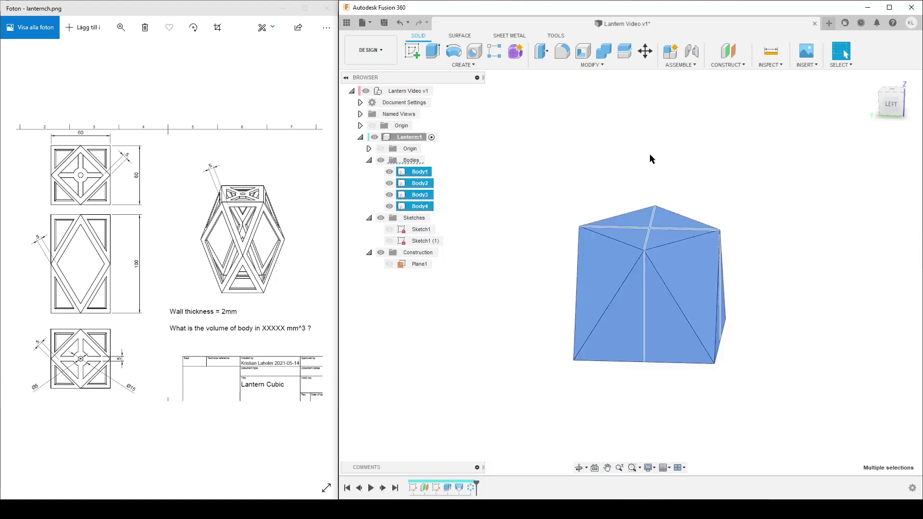
click(604, 50)
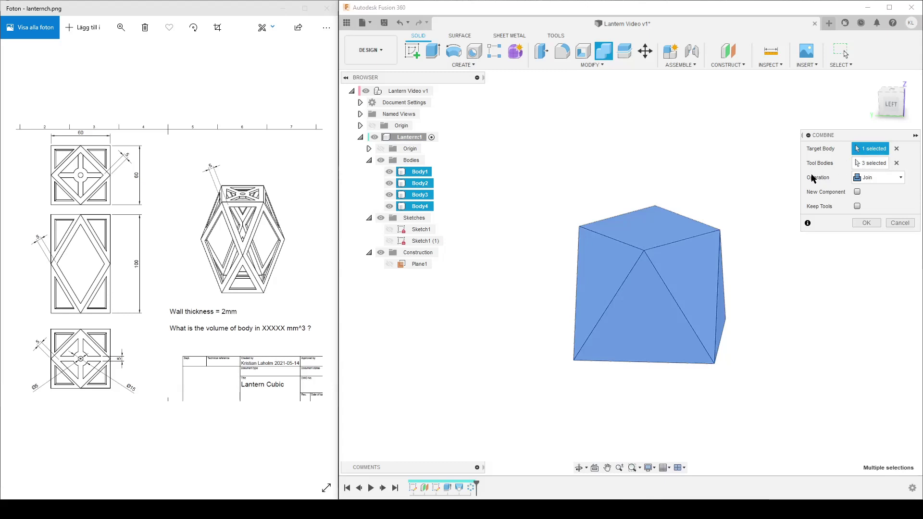
click(865, 223)
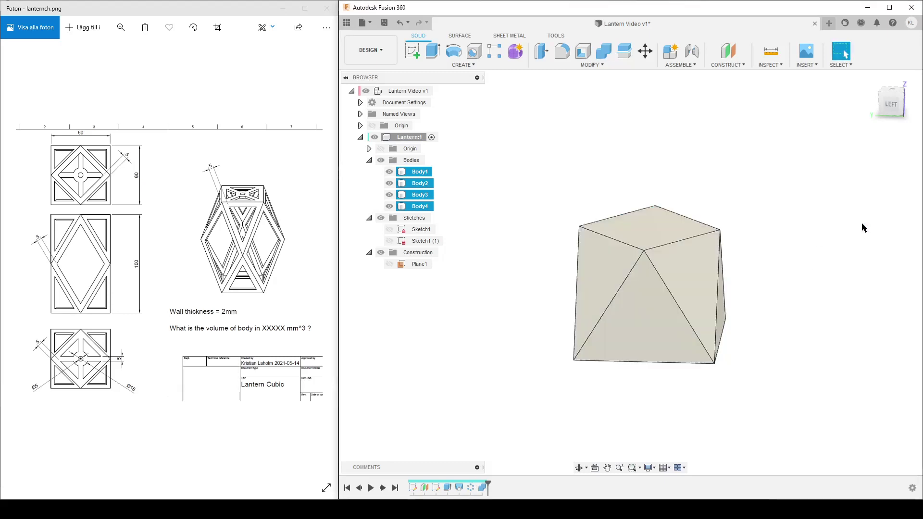
shift+middle_drag(798, 358, 721, 347)
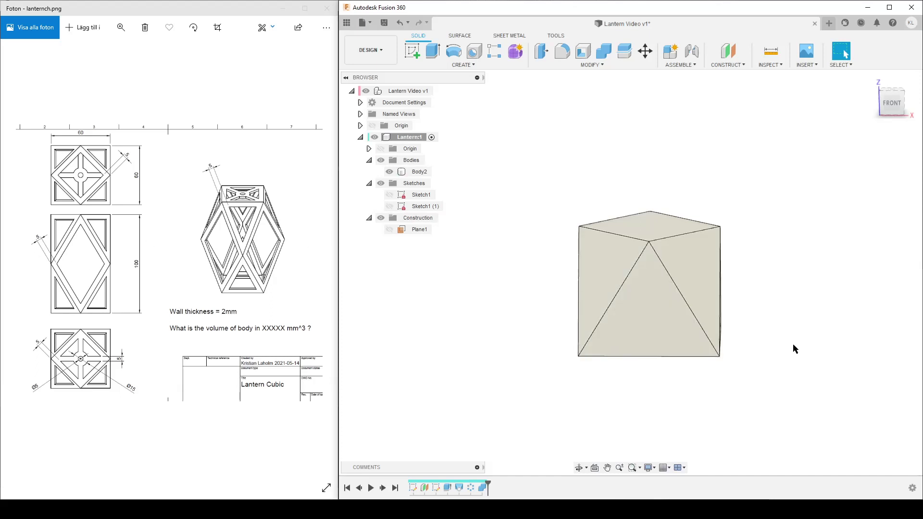
shift+middle_drag(797, 390, 800, 344)
text(sshel)
click(817, 395)
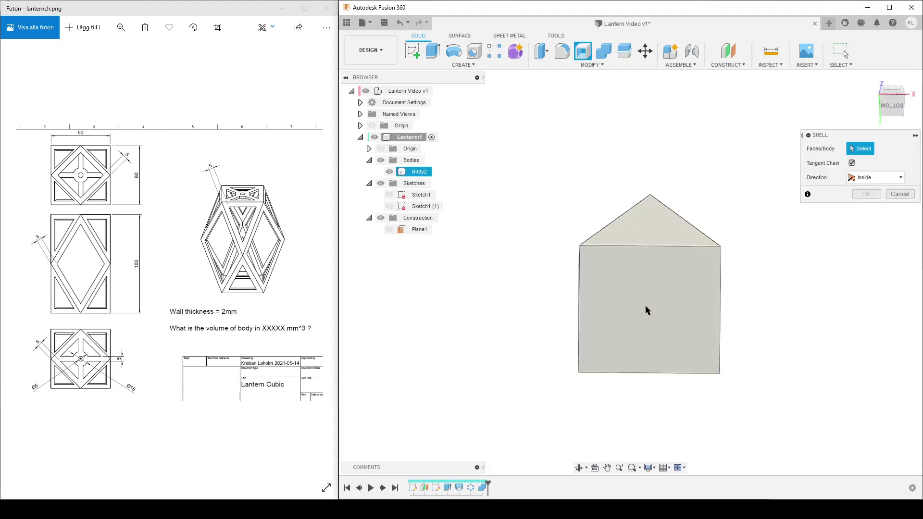
click(646, 308)
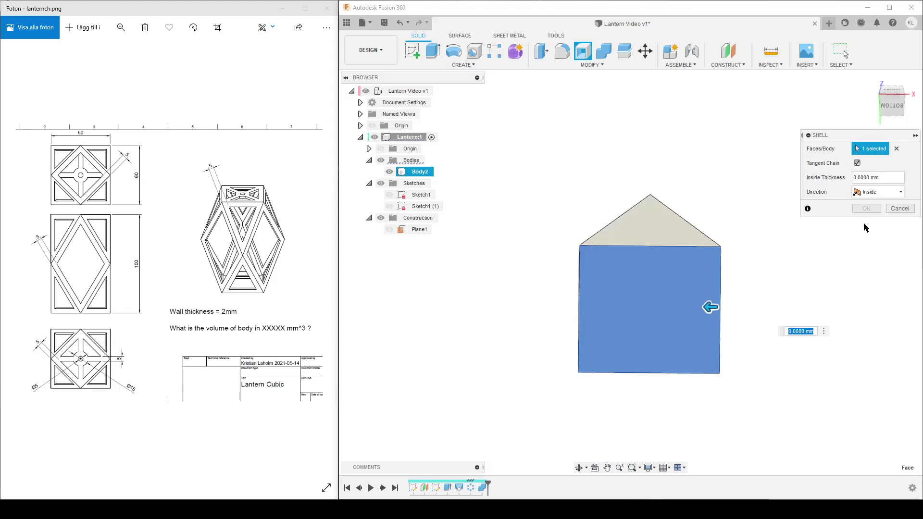
text(th)
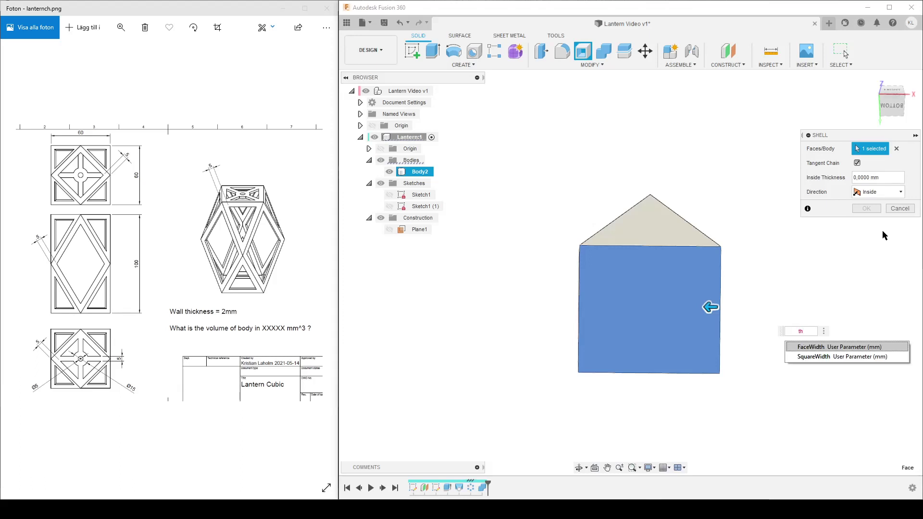
click(900, 208)
Add a user parameter named Thickness with a value of 2 mm
click(584, 65)
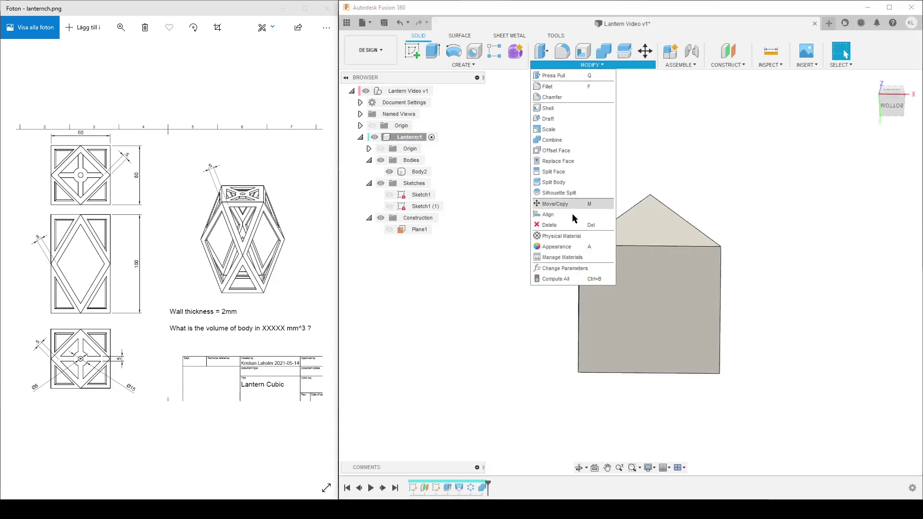
click(563, 269)
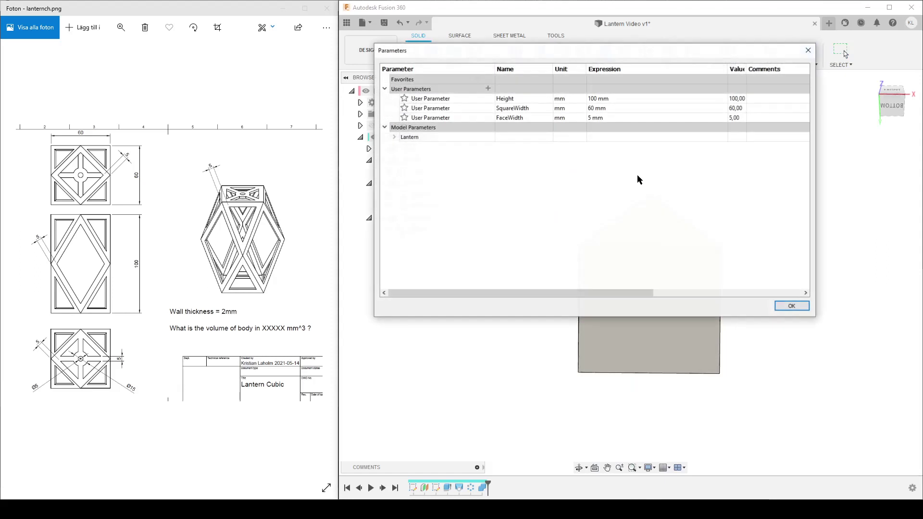
click(488, 89)
text(Thickness)
key(Tab)
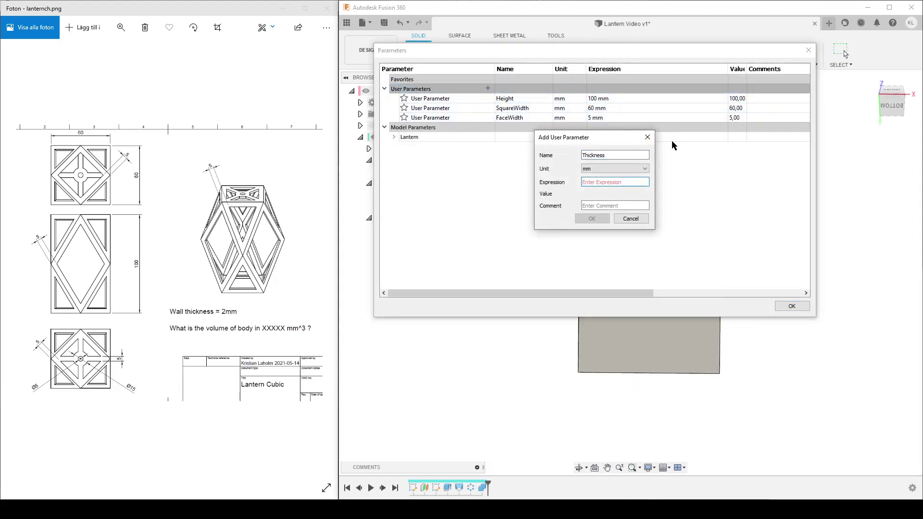
text(2)
key(Return)
click(792, 306)
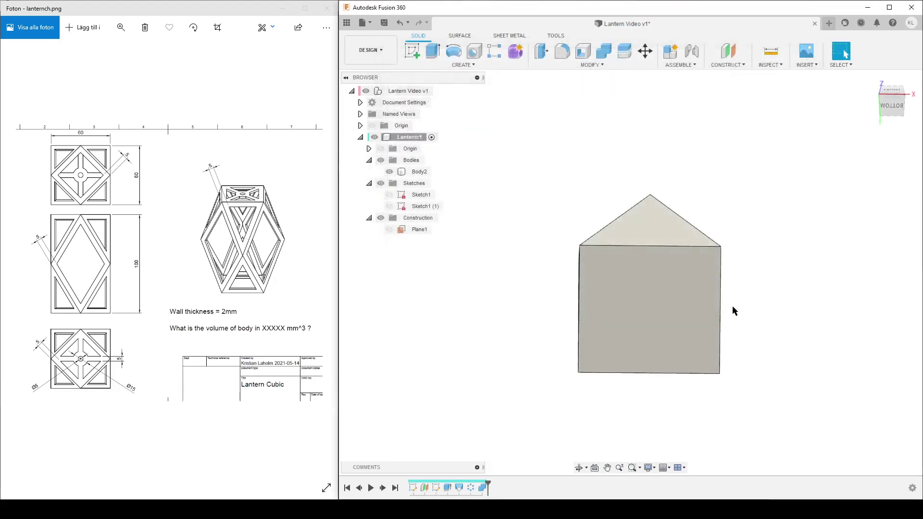
Shell the body inward with its square bottom face removed, using the Thickness parameter as the inside thickness
text(sshe)
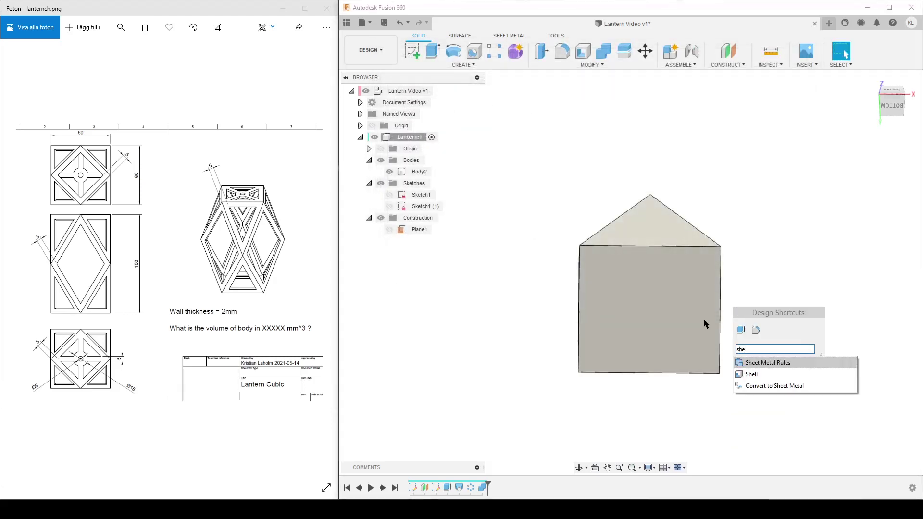
click(751, 374)
click(646, 306)
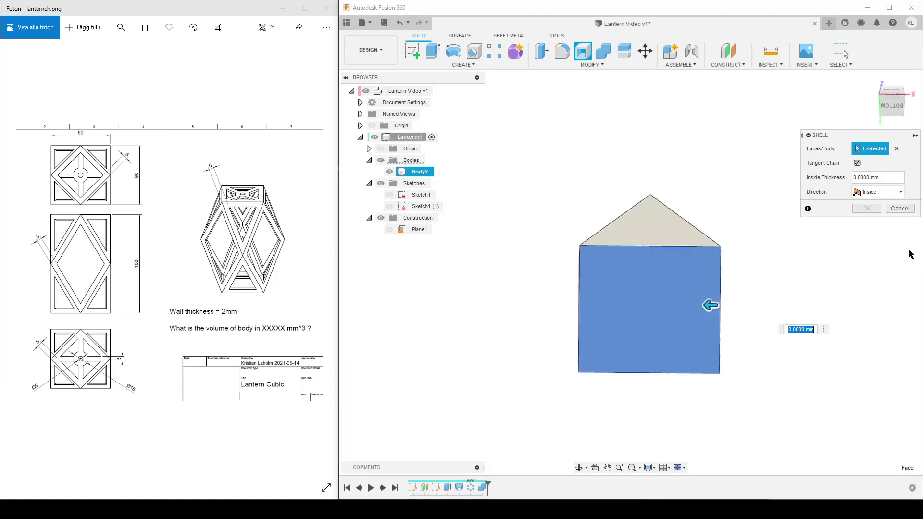
text(th)
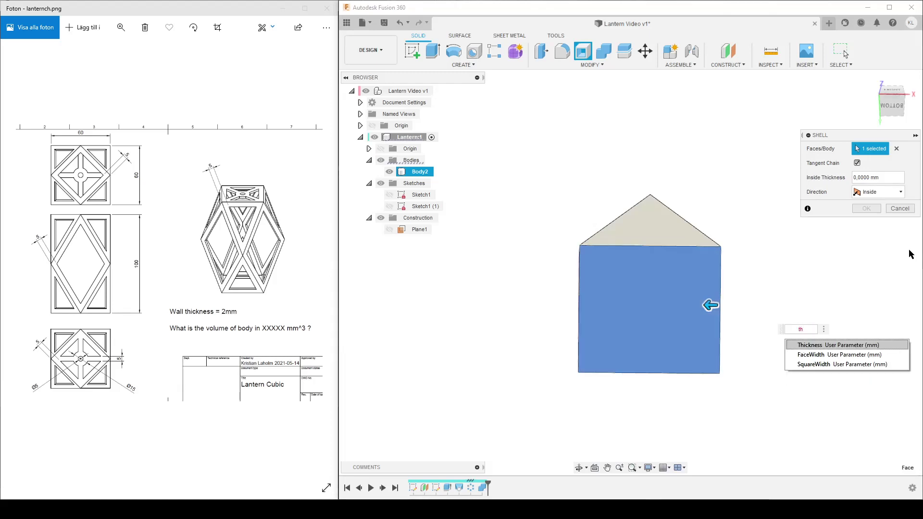
key(Return)
key(Return)
click(651, 274)
shift+middle_drag(652, 274, 669, 363)
drag(693, 279, 679, 361)
key(Escape)
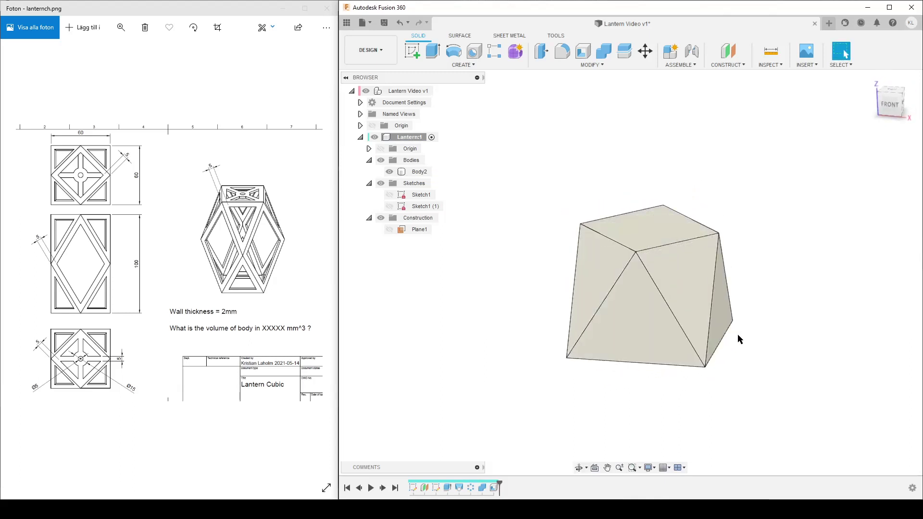
Start a sketch on the front upright triangular face and project the face's outline into it
scroll(735, 326, up, 2)
scroll(721, 317, down, 3)
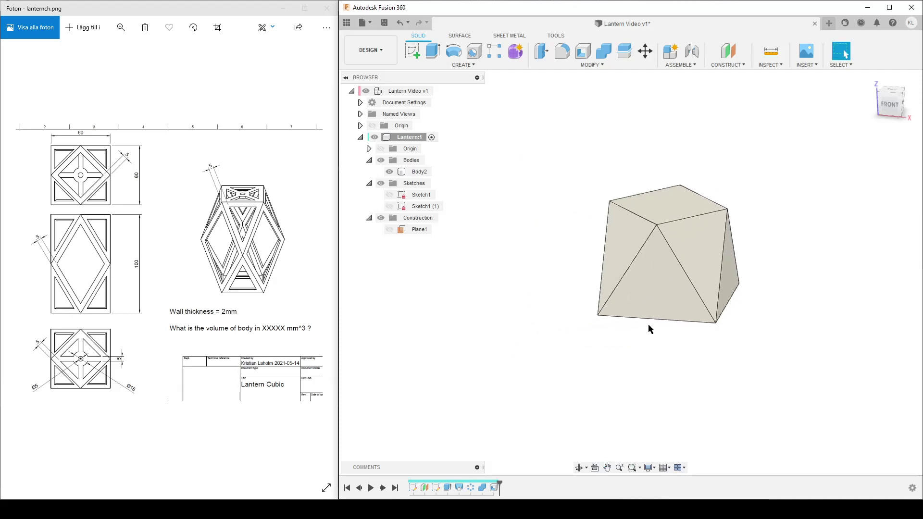
middle_drag(683, 324, 677, 341)
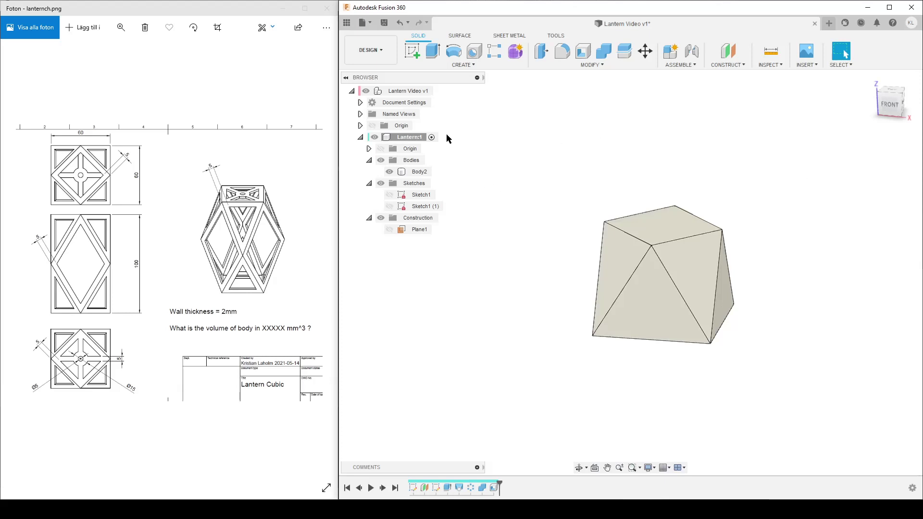
click(412, 50)
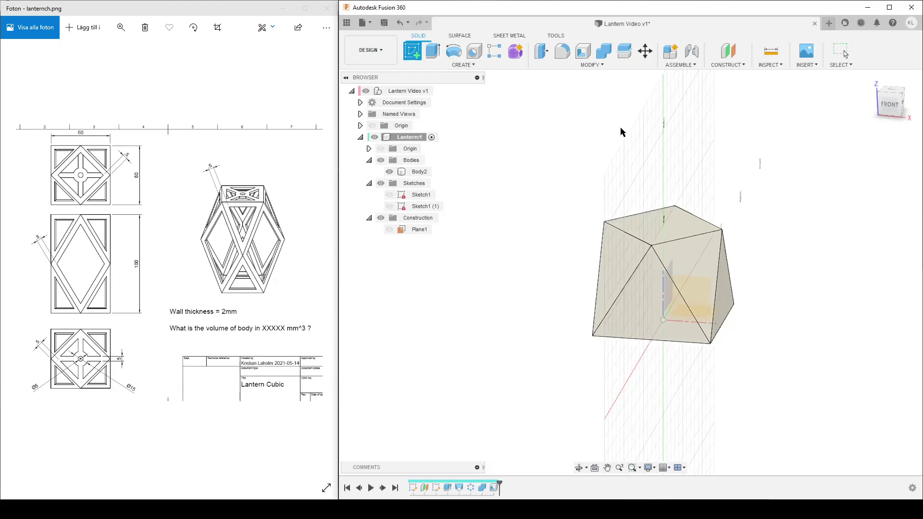
click(639, 314)
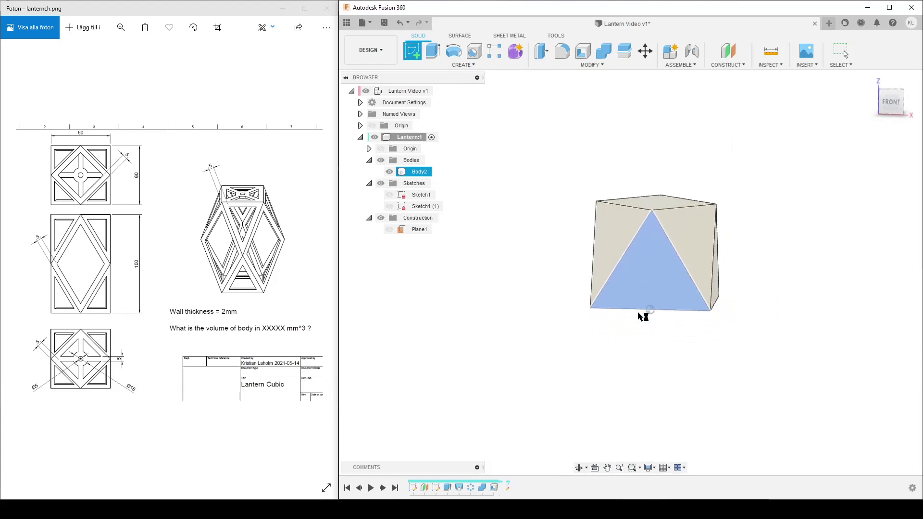
key(p)
click(654, 276)
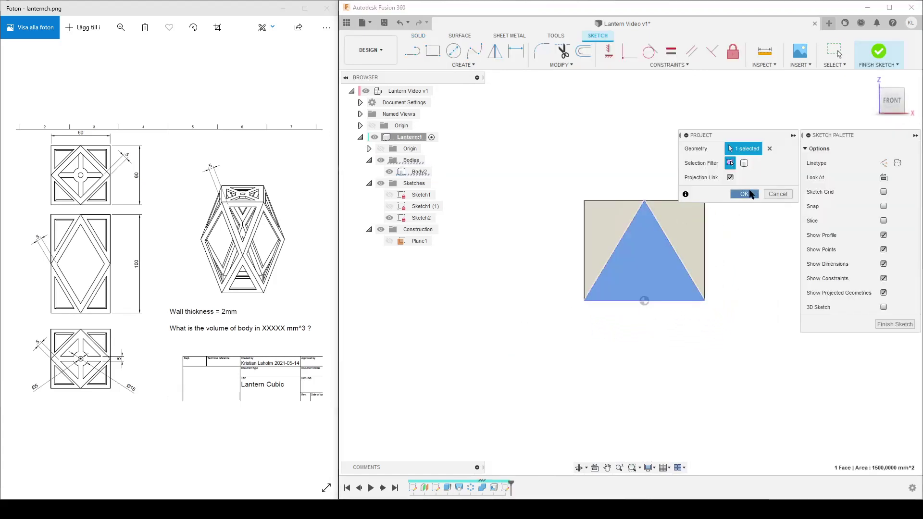
click(744, 193)
Offset only the two slanted edges of the projected triangle 5 mm inward, with chain selection off
text(s)
text(off)
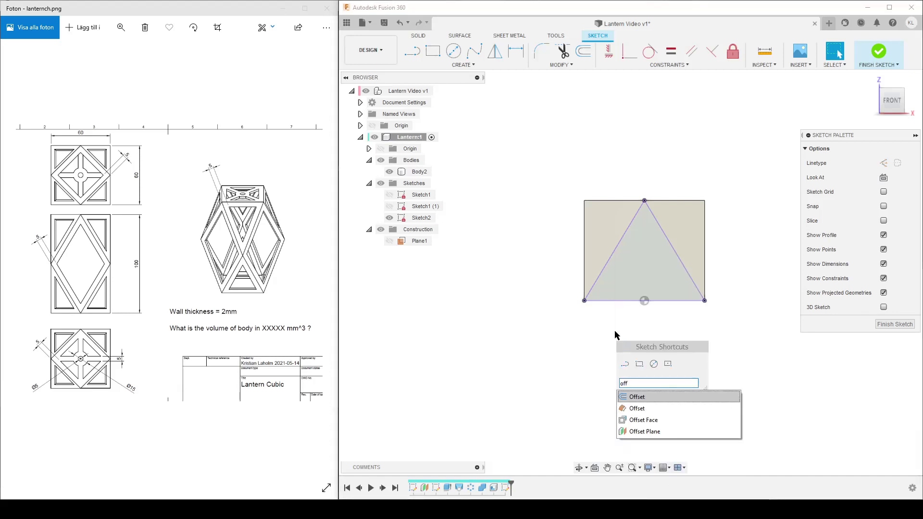
click(636, 397)
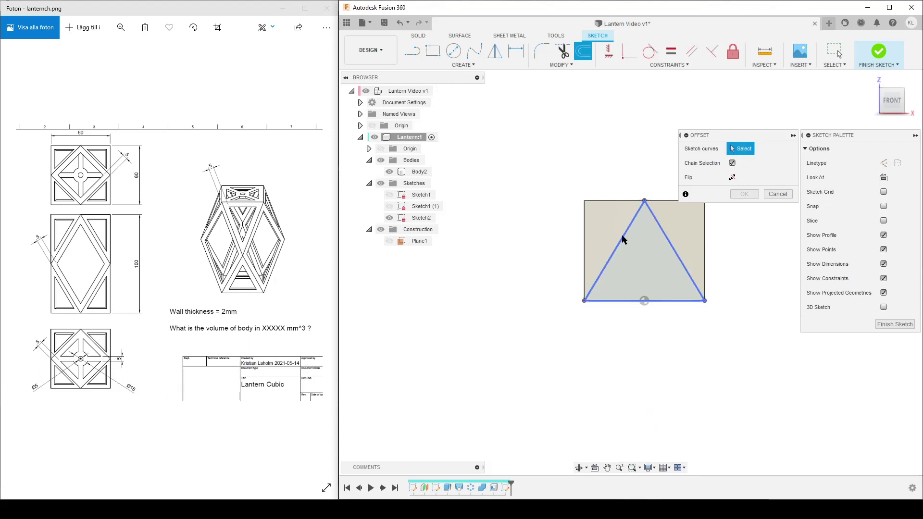
click(732, 164)
click(622, 245)
click(682, 260)
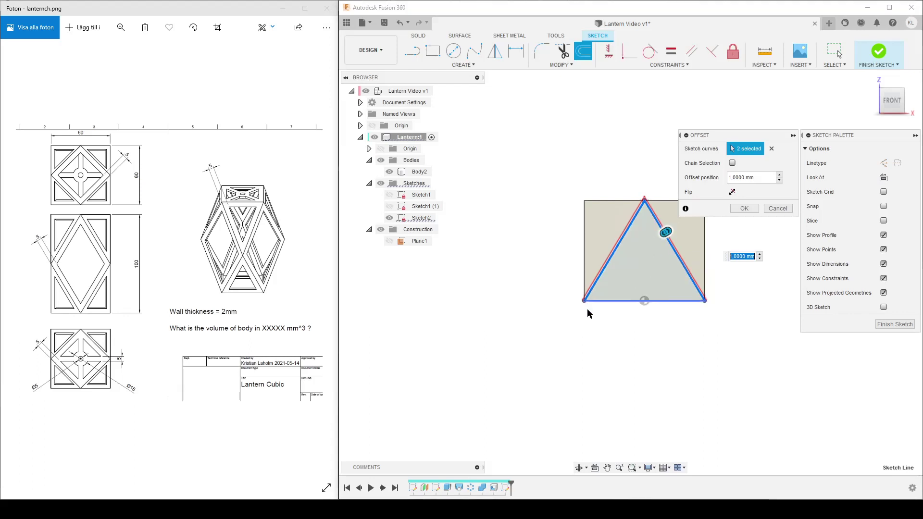
text(-5)
key(Return)
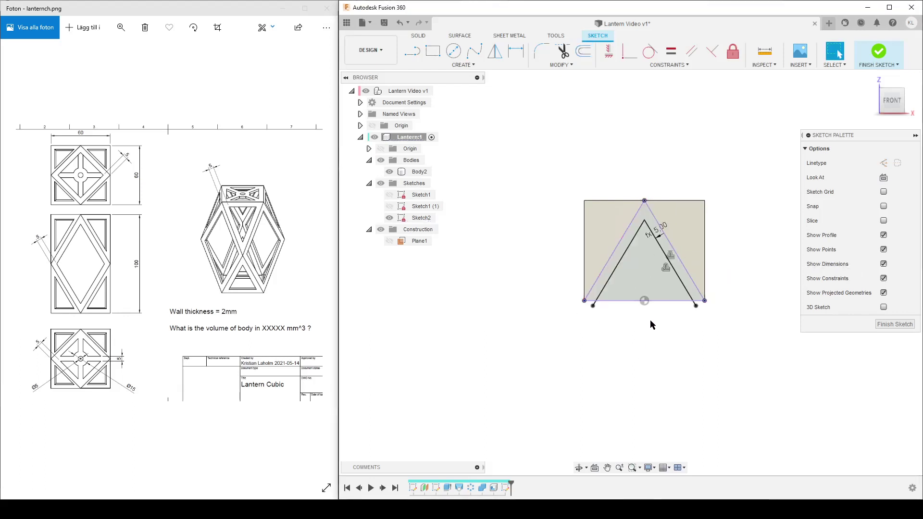
click(618, 265)
key(Escape)
Extrude the inner triangle of the front face as a cut, ending at the inner face of the wall
click(78, 284)
scroll(82, 284, up, 3)
drag(92, 286, 147, 284)
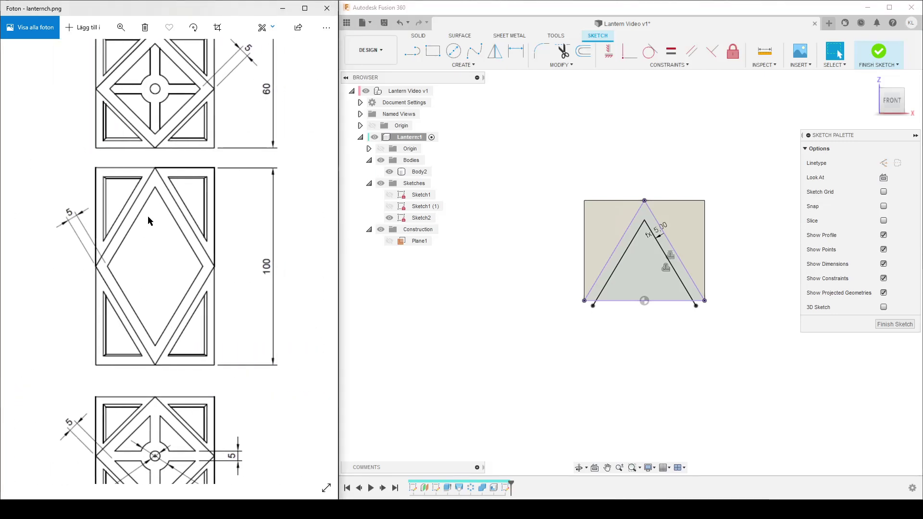
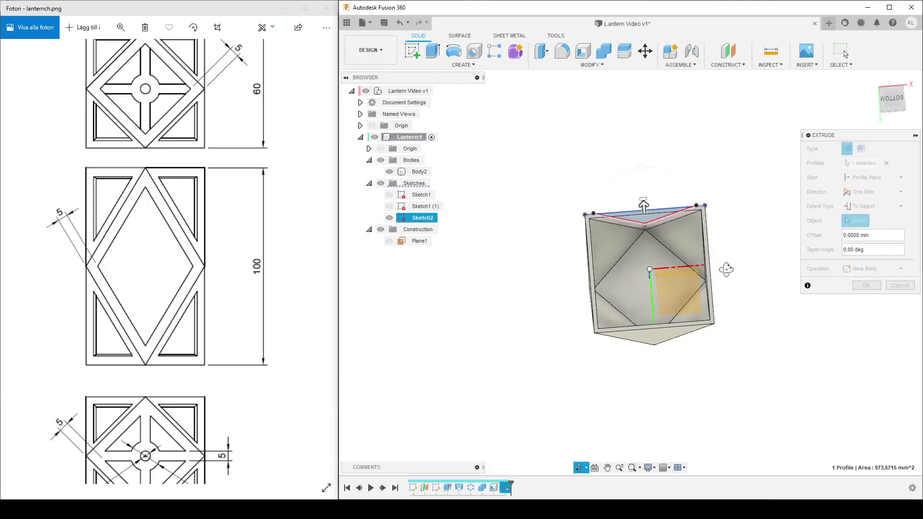
click(619, 226)
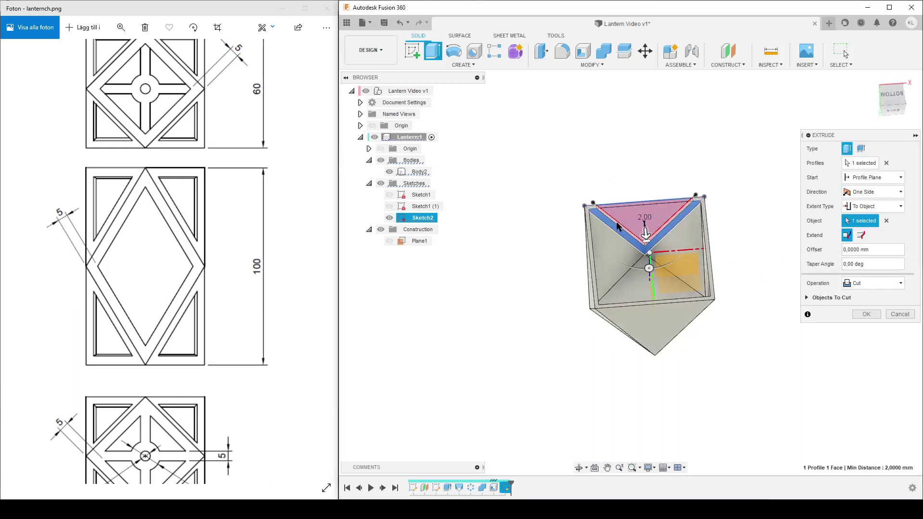
click(866, 313)
shift+middle_drag(625, 365, 597, 289)
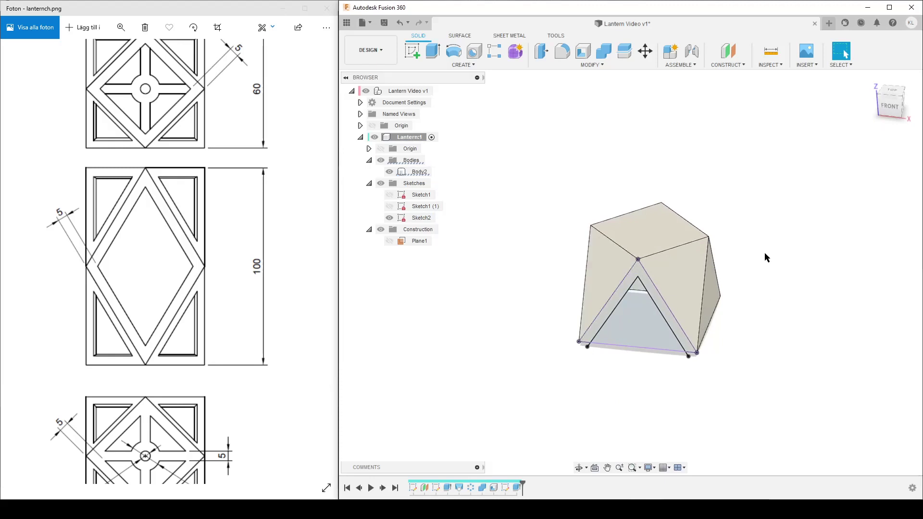
Start a sketch on the adjacent inverted triangular face and project its outline
drag(291, 274, 180, 281)
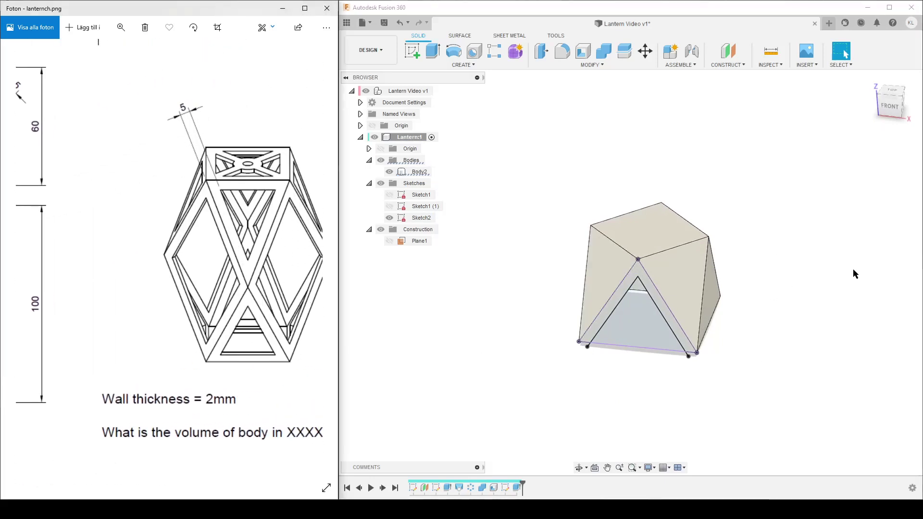
click(412, 50)
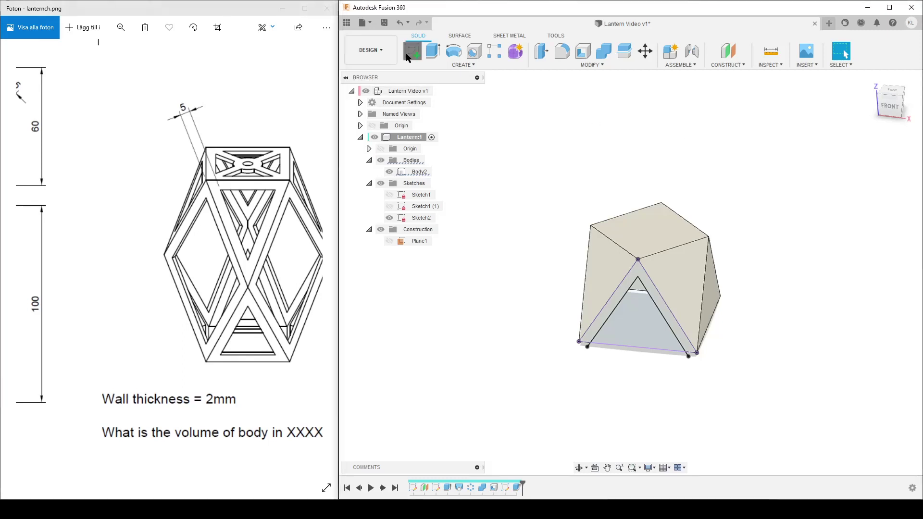
click(694, 273)
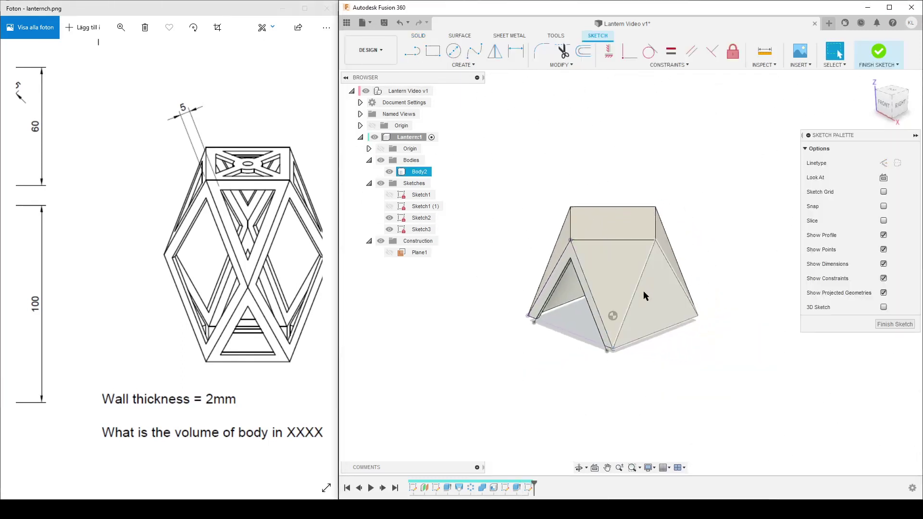
key(p)
click(622, 265)
click(734, 193)
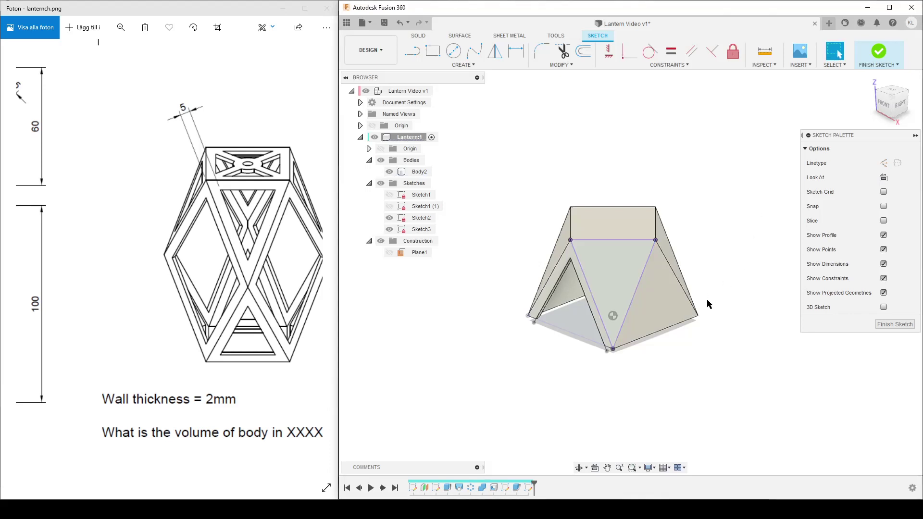
Offset all three edges of the projected inverted triangle 5 mm inward and finish the sketch
text(soff)
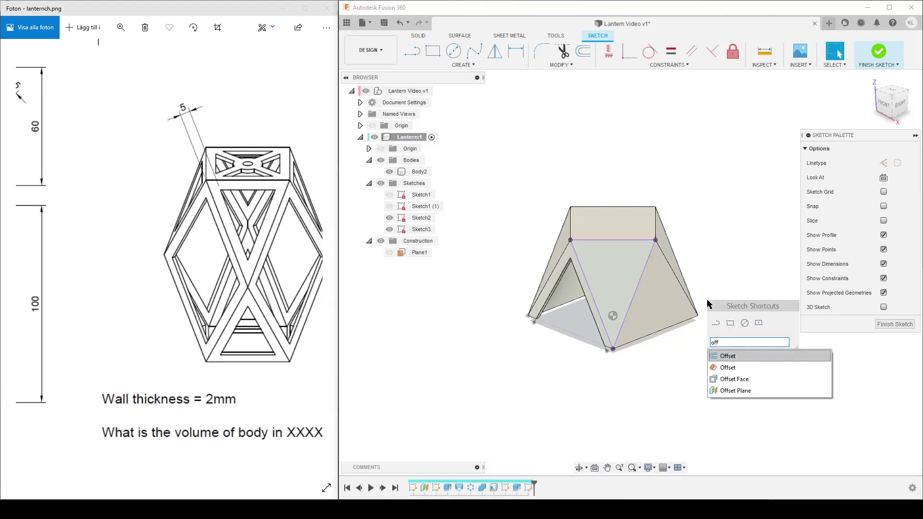
click(726, 356)
click(586, 279)
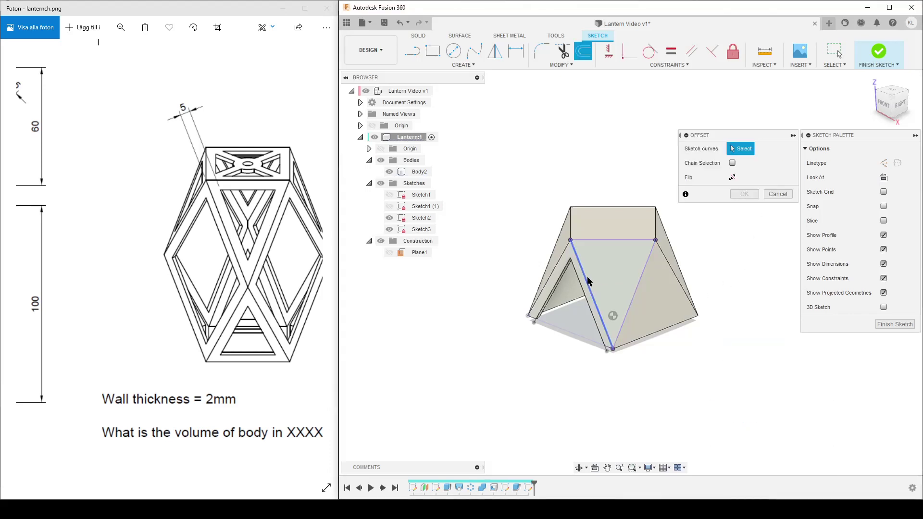
click(596, 241)
click(638, 283)
text(5)
key(Return)
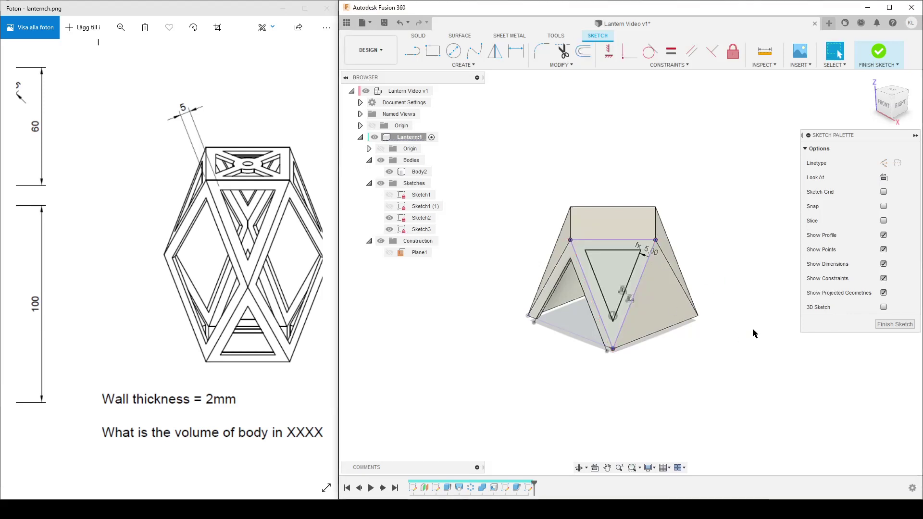
click(895, 324)
Cut the inner inverted triangle through the wall to its inner face, and hide Sketch2 and Sketch3
shift+middle_drag(721, 356, 691, 358)
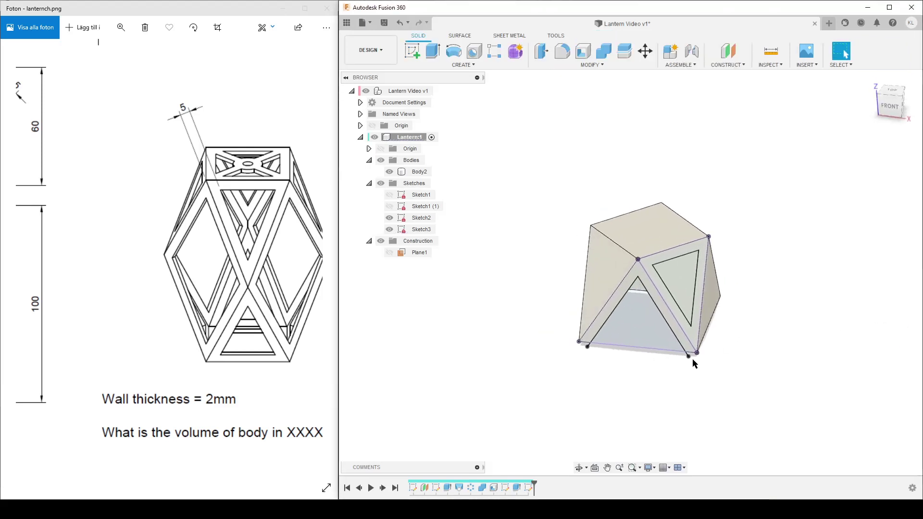
key(e)
click(685, 278)
click(873, 209)
click(866, 229)
shift+middle_drag(711, 289, 783, 252)
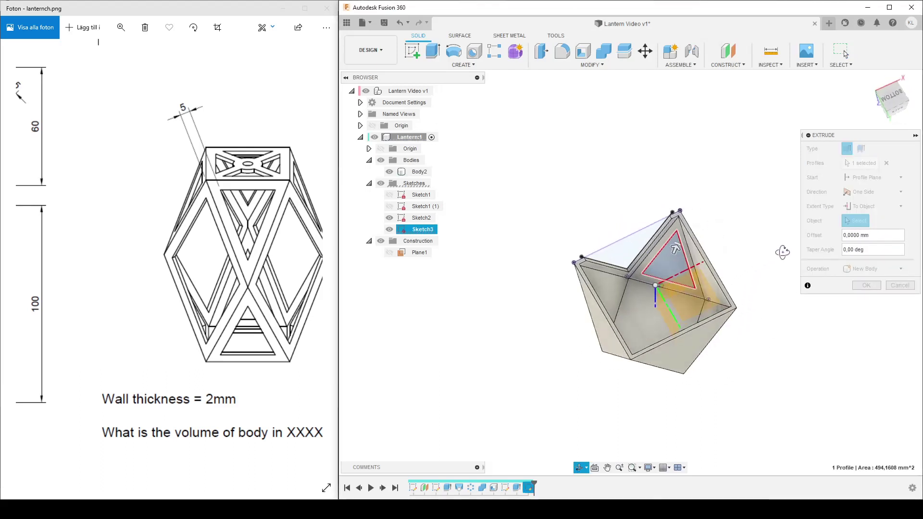
click(655, 267)
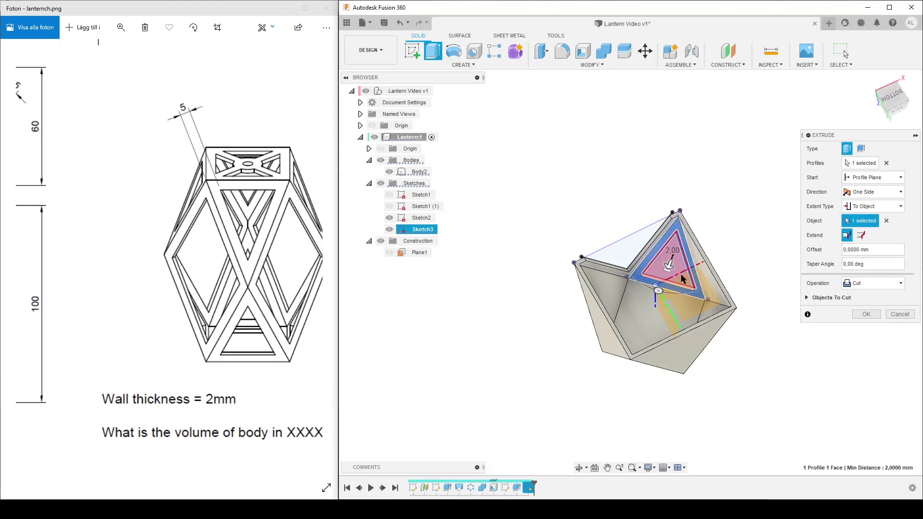
click(866, 314)
shift+middle_drag(651, 293, 654, 378)
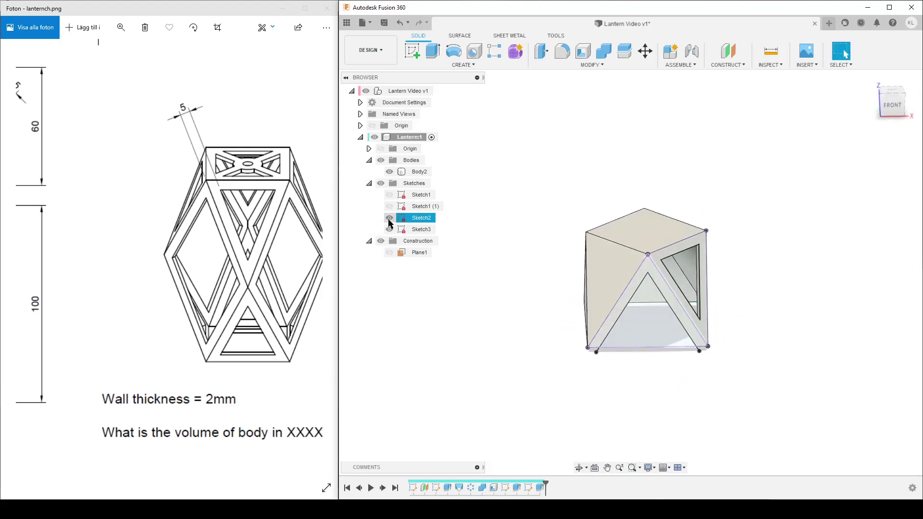
click(390, 219)
mouse_move(719, 284)
shift+middle_down()
mouse_move(715, 367)
mouse_move(731, 368)
shift+middle_up()
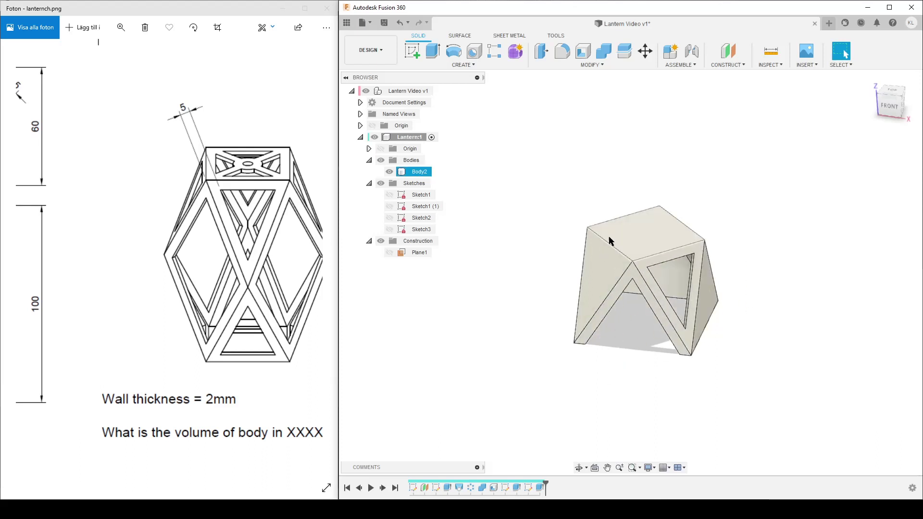
Circular-pattern both triangular cut features around the vertical Z axis, with full angular spacing, a quantity of 4 and the Optimized compute option
text(scirc)
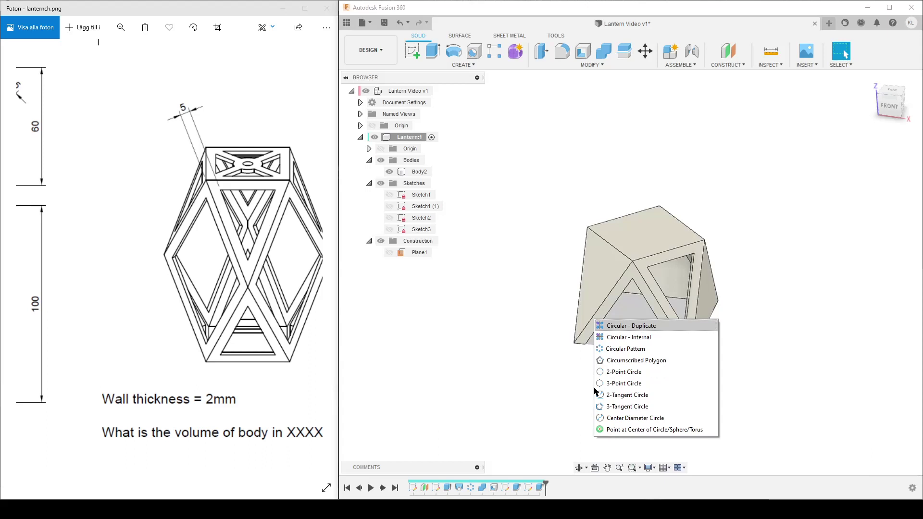
click(644, 349)
click(899, 148)
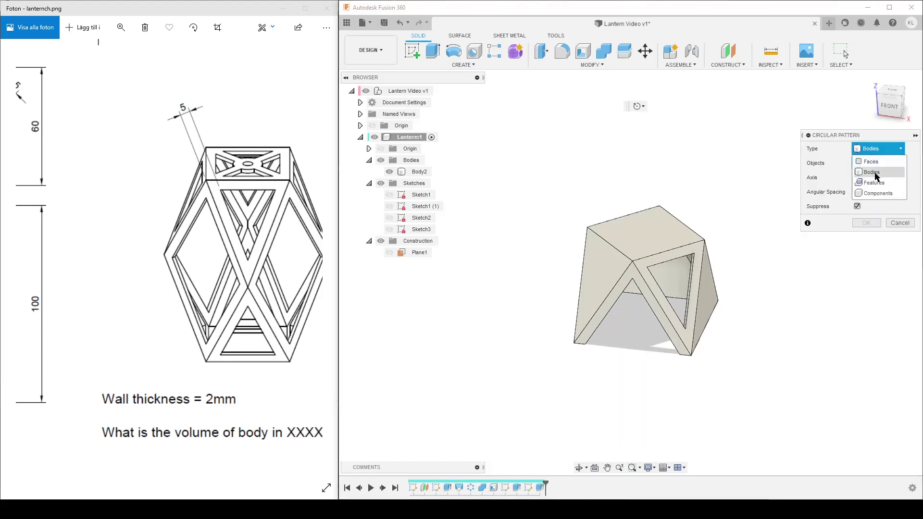
click(874, 182)
click(516, 490)
click(540, 487)
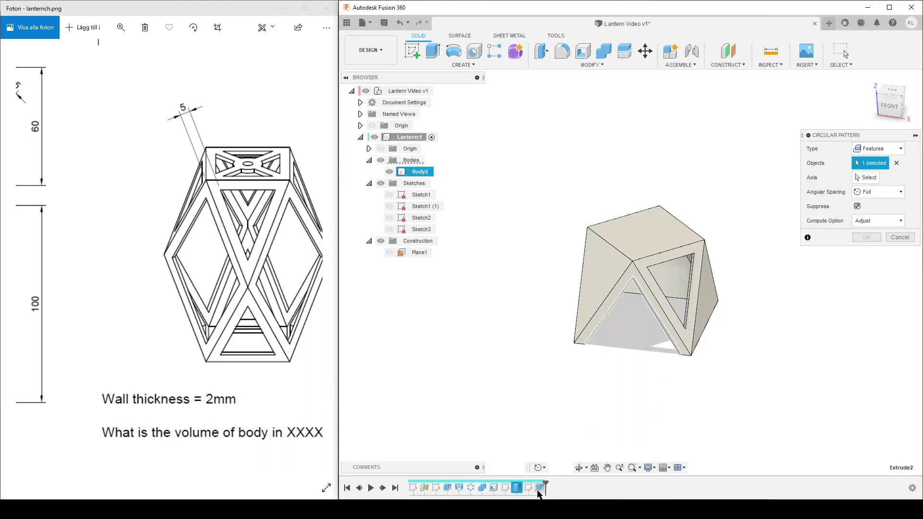
click(868, 178)
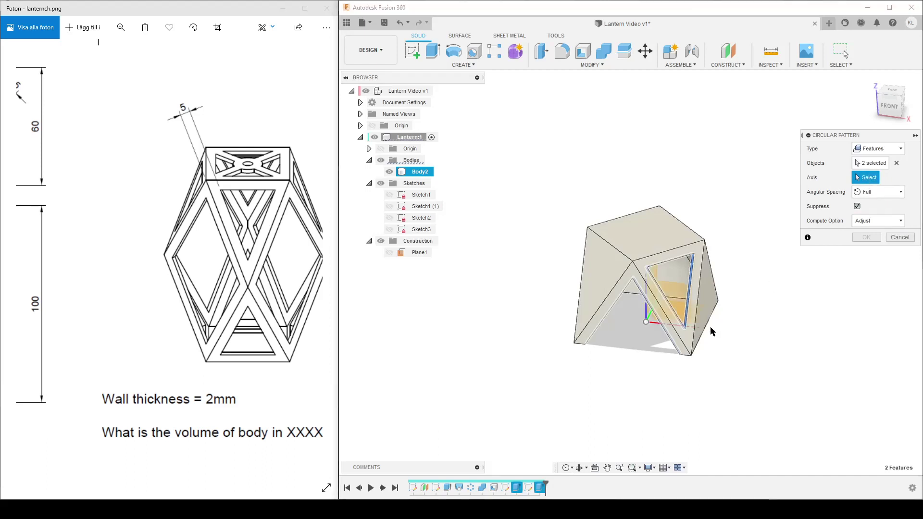
shift+middle_drag(677, 310, 683, 332)
click(647, 290)
click(878, 236)
click(872, 249)
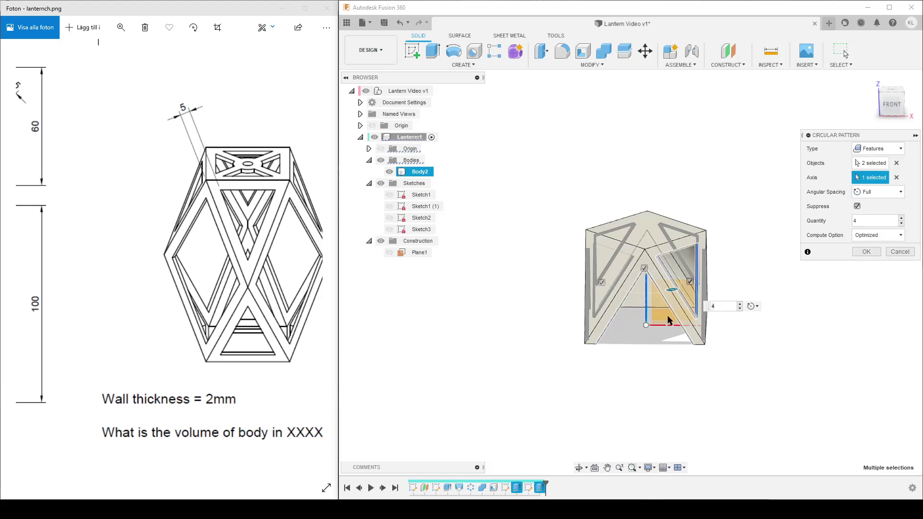
click(867, 252)
shift+middle_drag(816, 356, 793, 361)
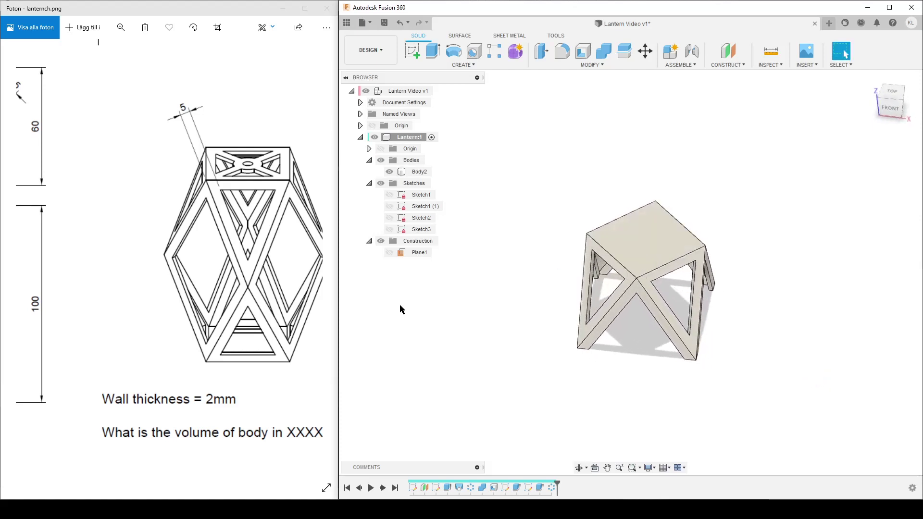
Start a sketch on the lantern's square top face and project the face's outline into it
click(412, 50)
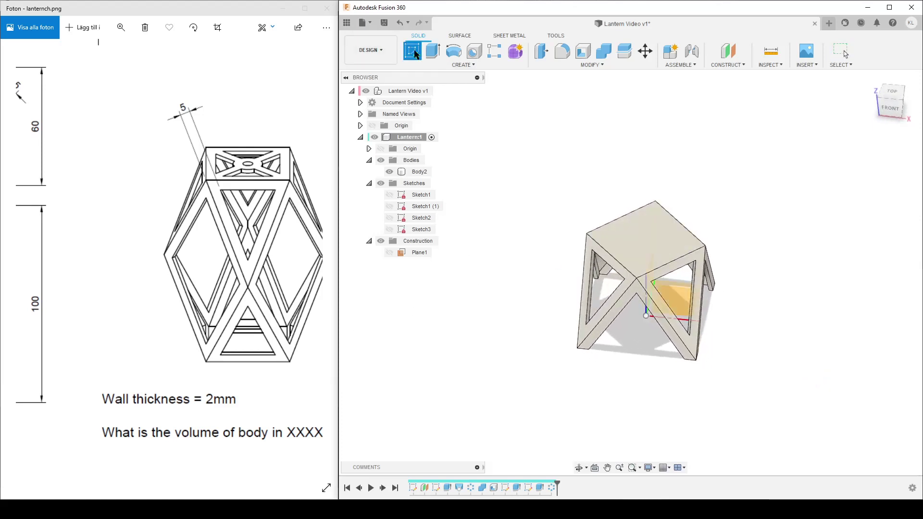
click(663, 253)
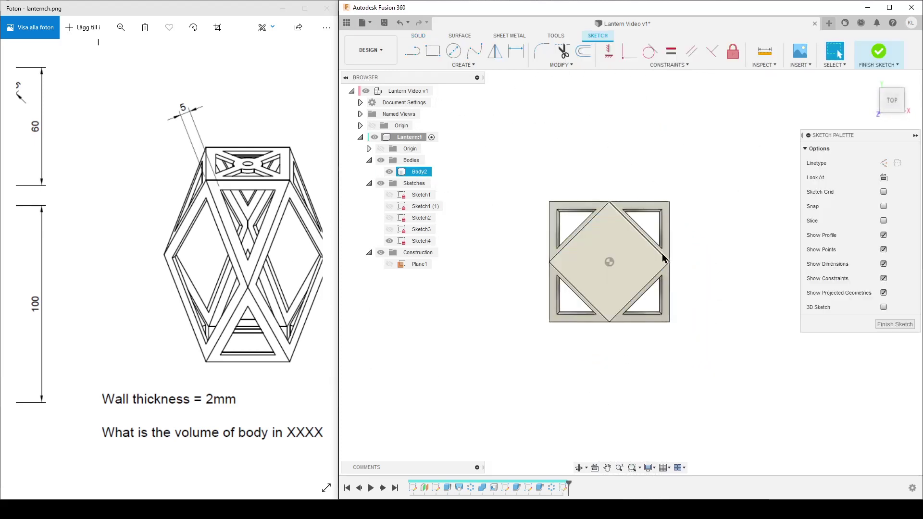
key(p)
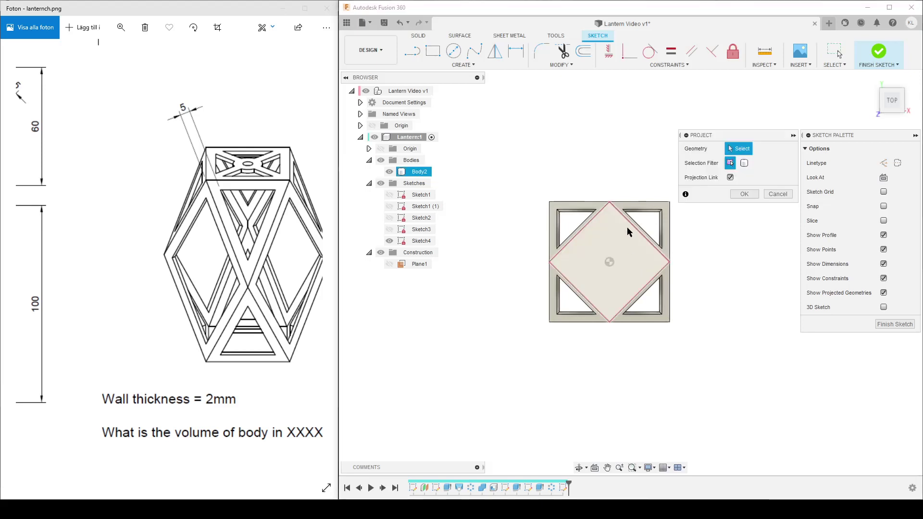
click(634, 273)
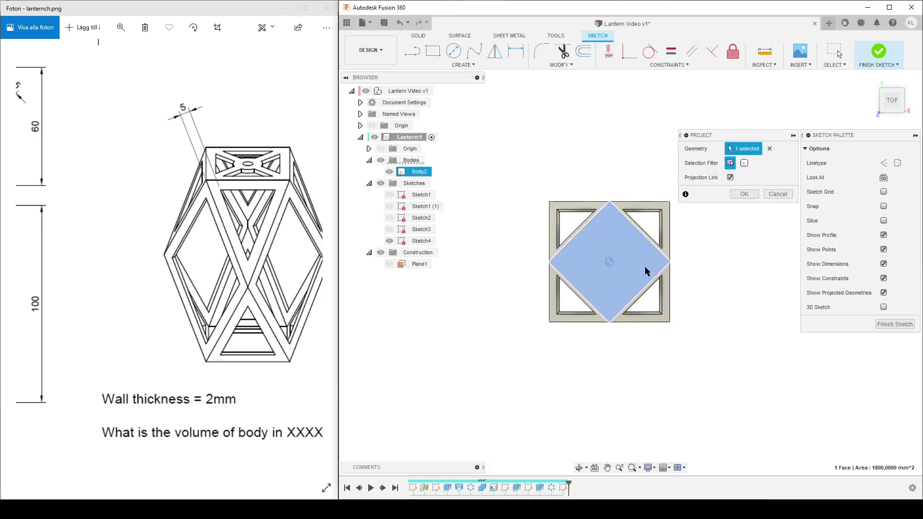
click(745, 193)
Offset the projected square outline inward by the FaceWidth parameter as a chain
text(soff)
click(761, 374)
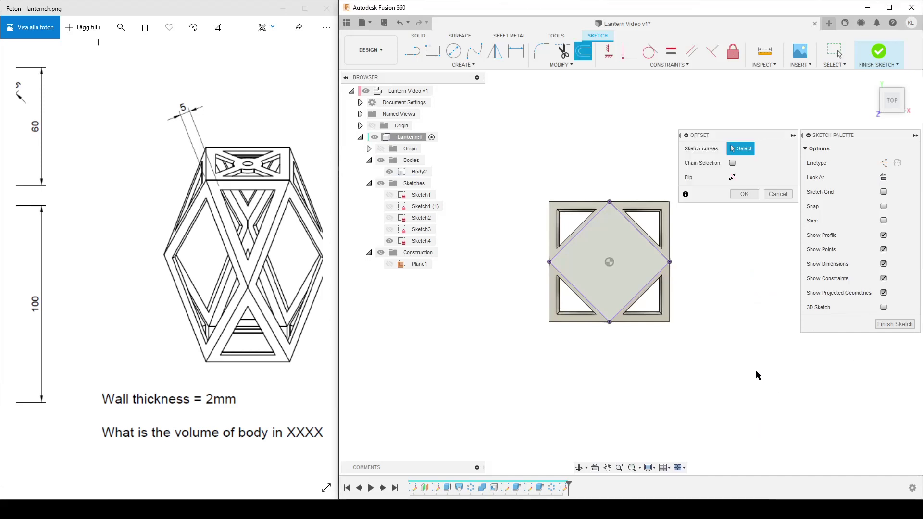
click(645, 289)
text(-fa)
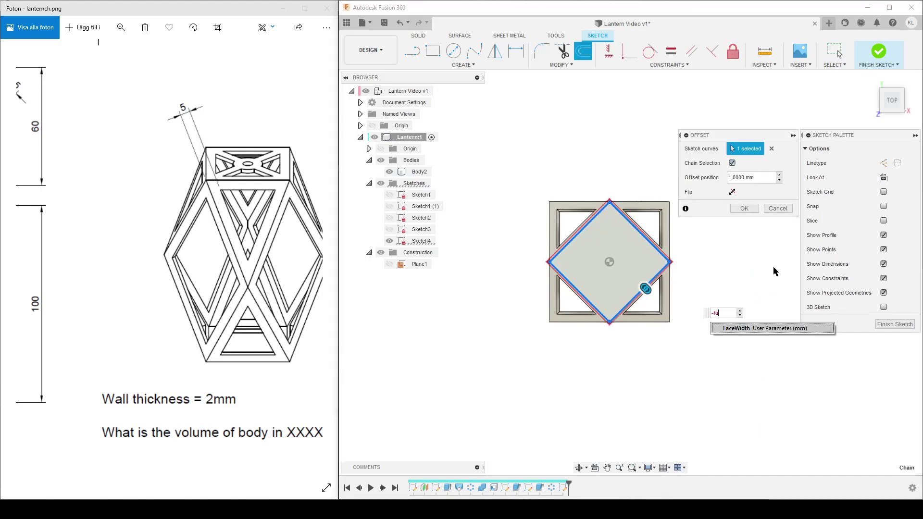
key(Return)
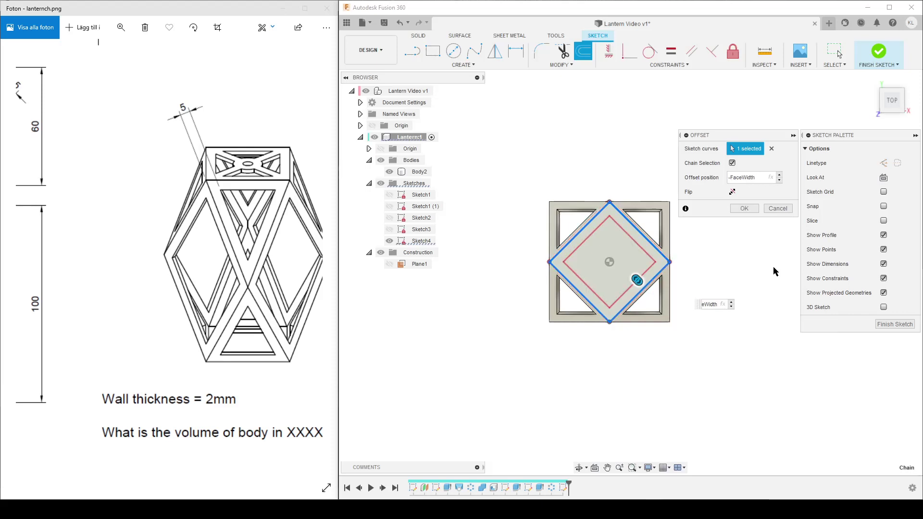
key(Return)
Consult the drawing's top view and draw a 5 mm diameter circle at the centre of the top face
drag(122, 289, 319, 335)
mouse_move(229, 383)
mouse_down()
mouse_move(245, 251)
mouse_move(242, 267)
mouse_up()
scroll(654, 220, up, 3)
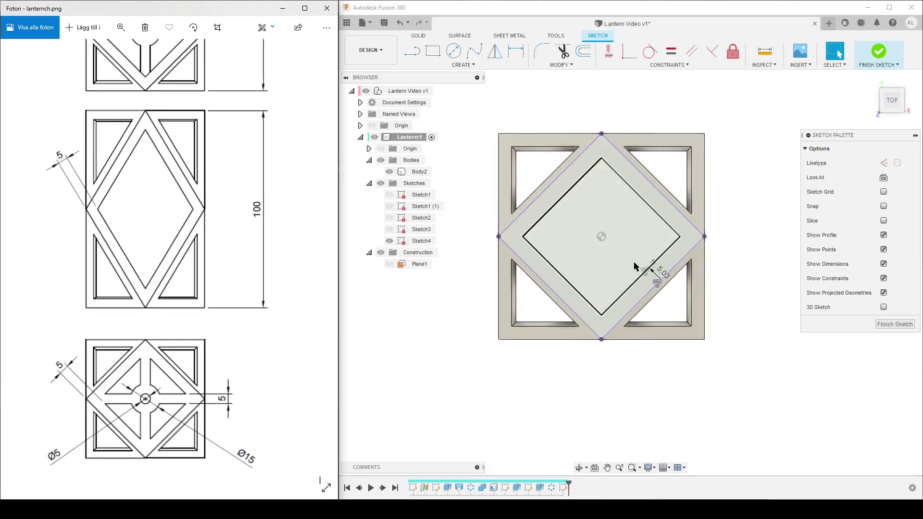
click(757, 325)
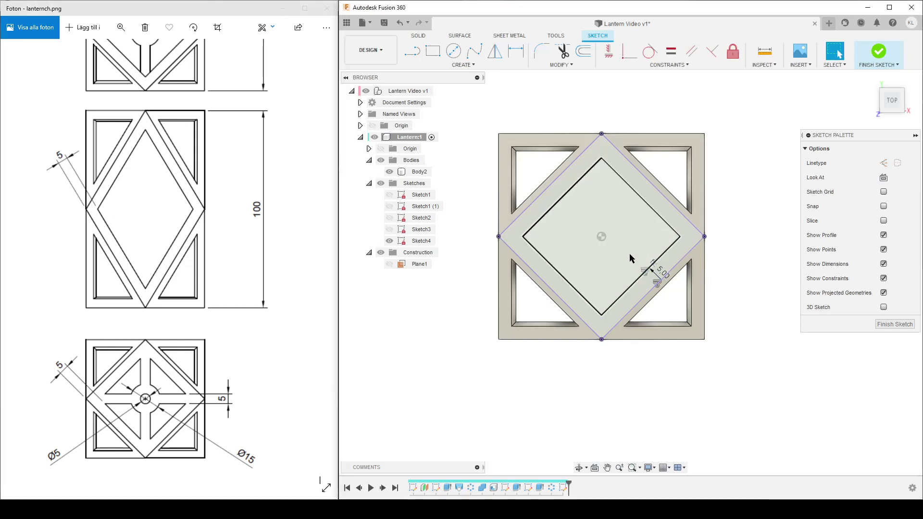
key(c)
click(601, 238)
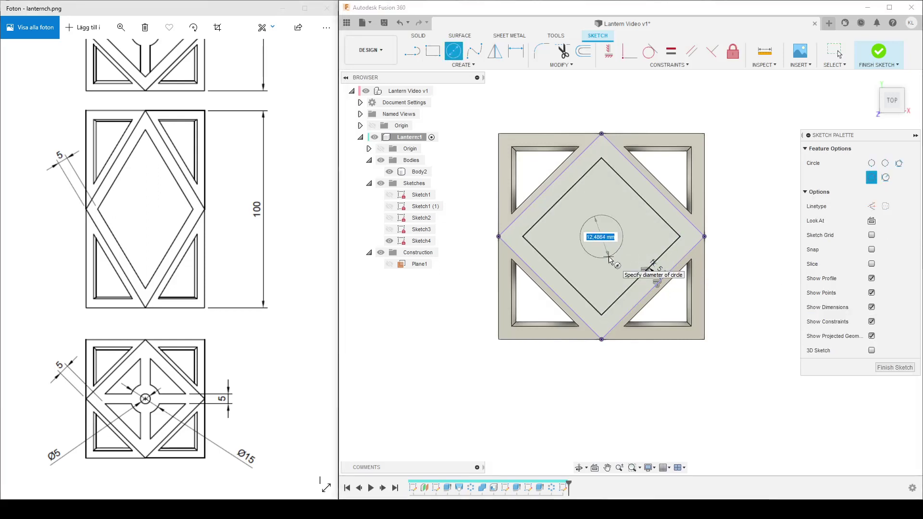
text(5)
key(Return)
key(Escape)
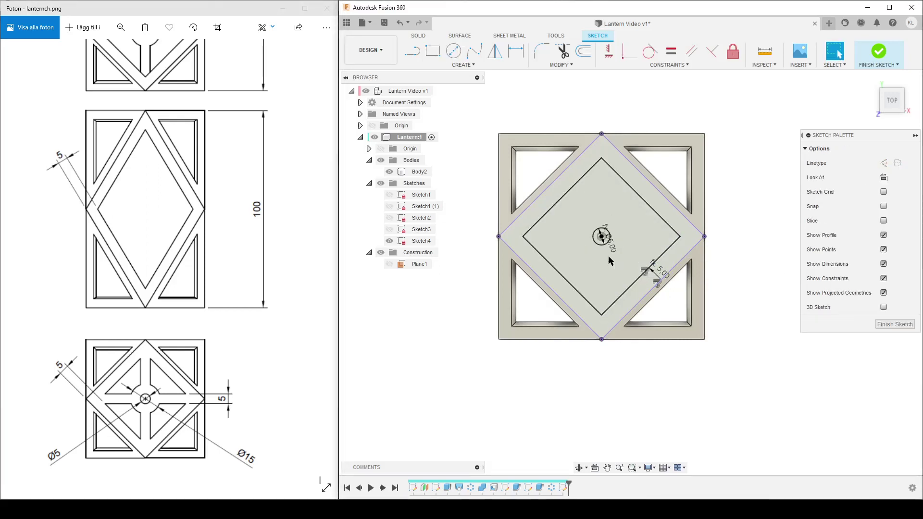
Draw a second circle from the same centre point with a diameter of FaceWidth*3
key(c)
click(601, 236)
text(FaceWidth)
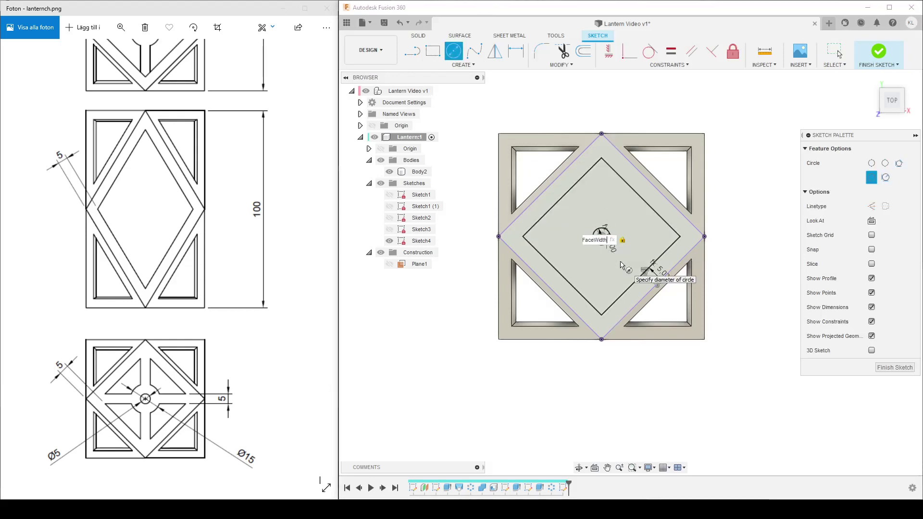
text(*3)
key(Return)
key(Escape)
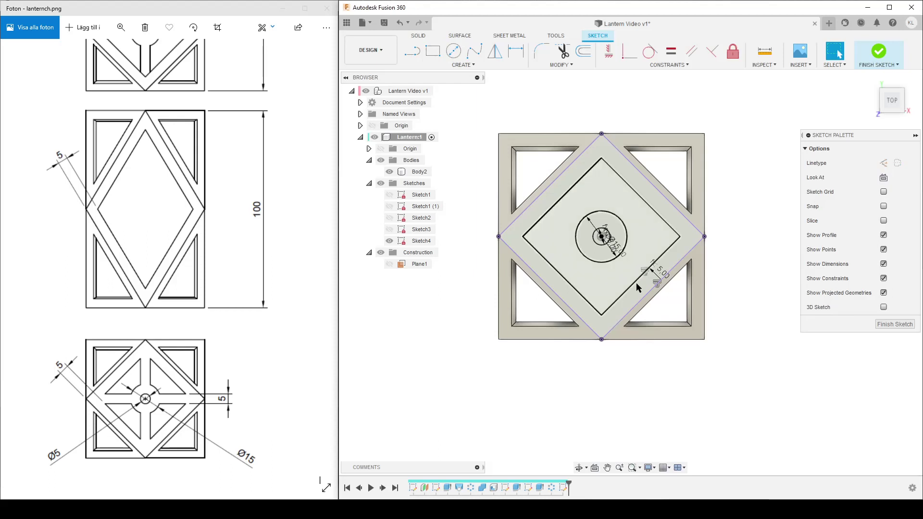
Reposition the two circle diameter dimensions and the offset dimension below the square body outline
scroll(613, 308, up, 2)
scroll(597, 310, up, 1)
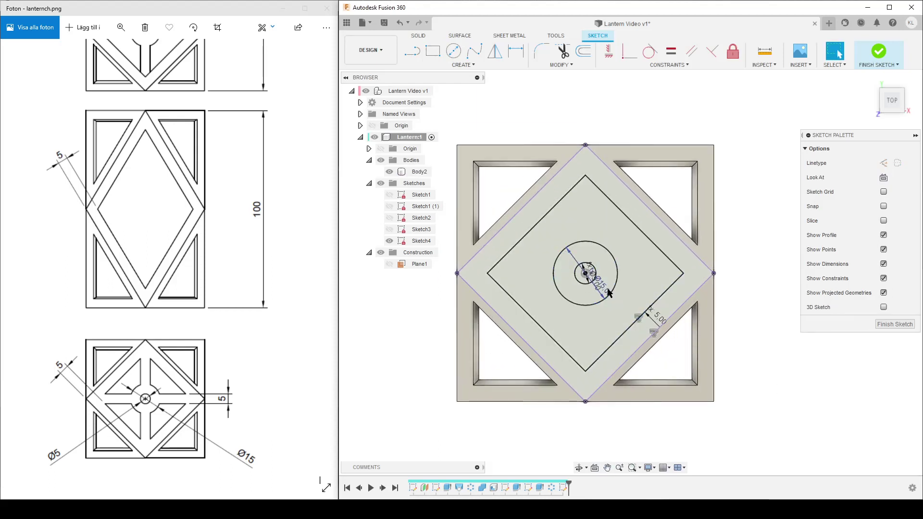
drag(607, 292, 687, 441)
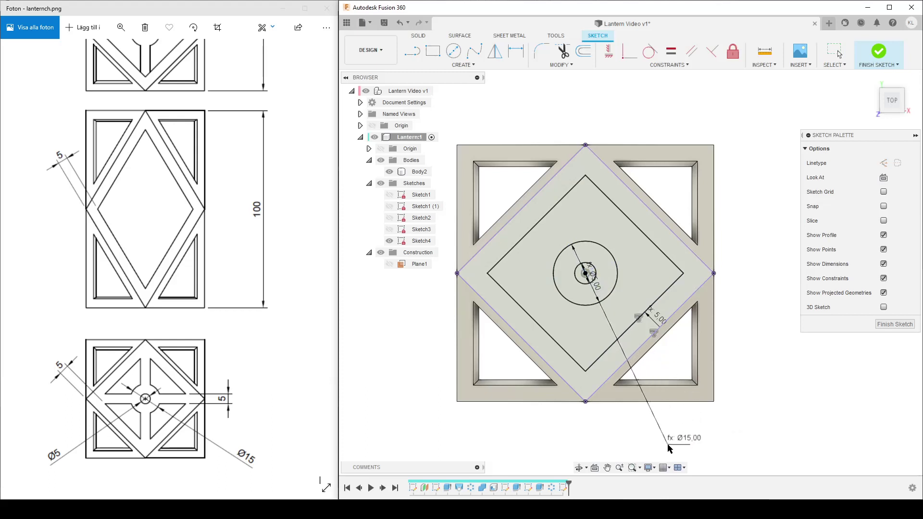
drag(596, 288, 548, 435)
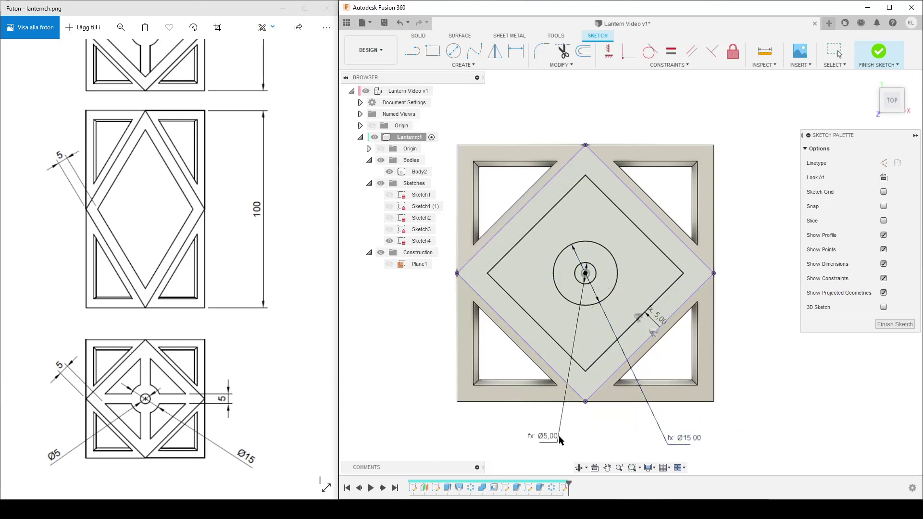
mouse_move(658, 319)
mouse_down()
mouse_move(647, 402)
mouse_move(620, 415)
mouse_move(619, 429)
mouse_up()
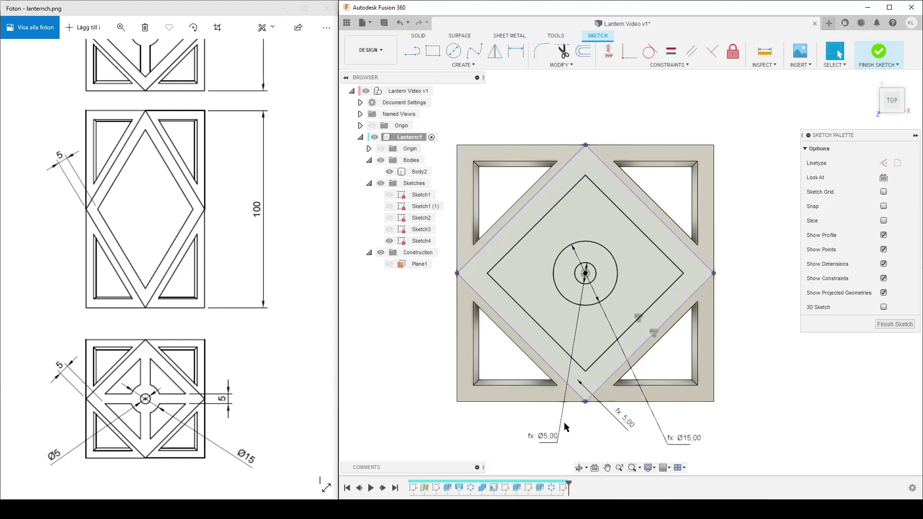
middle_drag(767, 393, 777, 353)
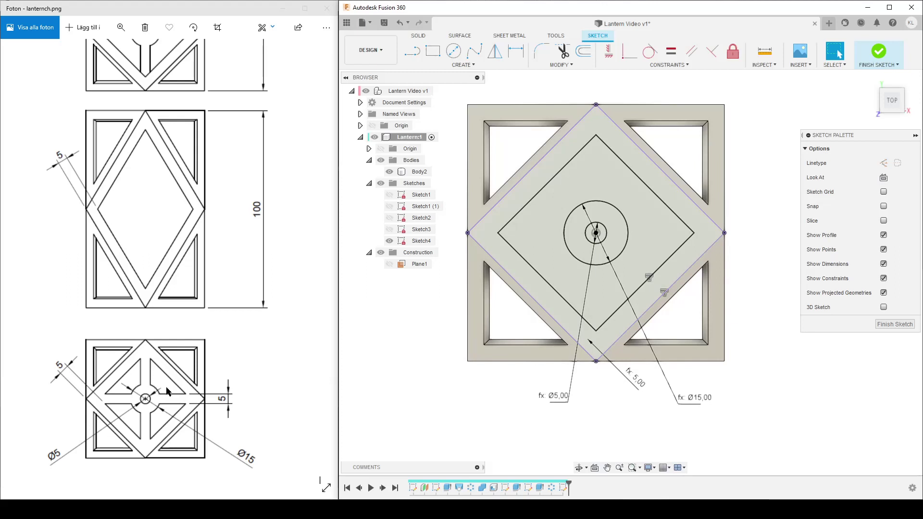
Draw a vertical line about 13 mm long and a horizontal line, joining the larger circle to the inner square's upper-right edge
key(l)
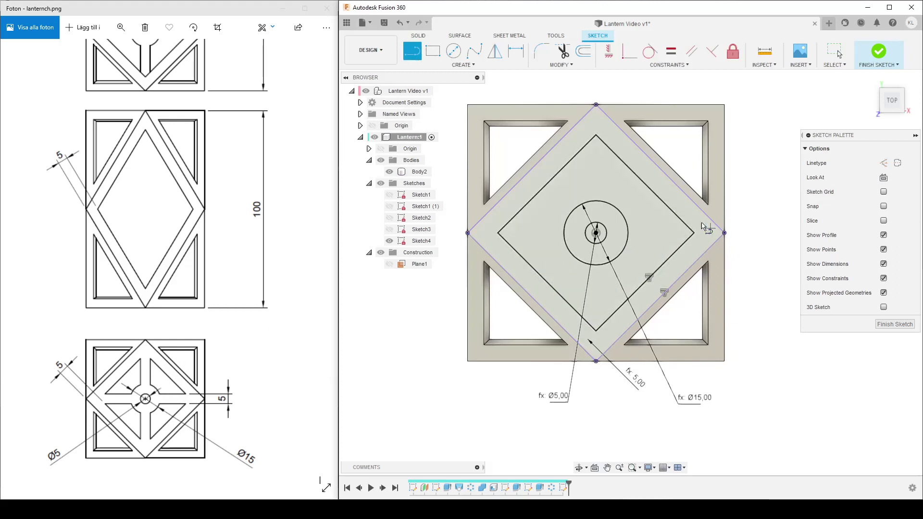
click(606, 145)
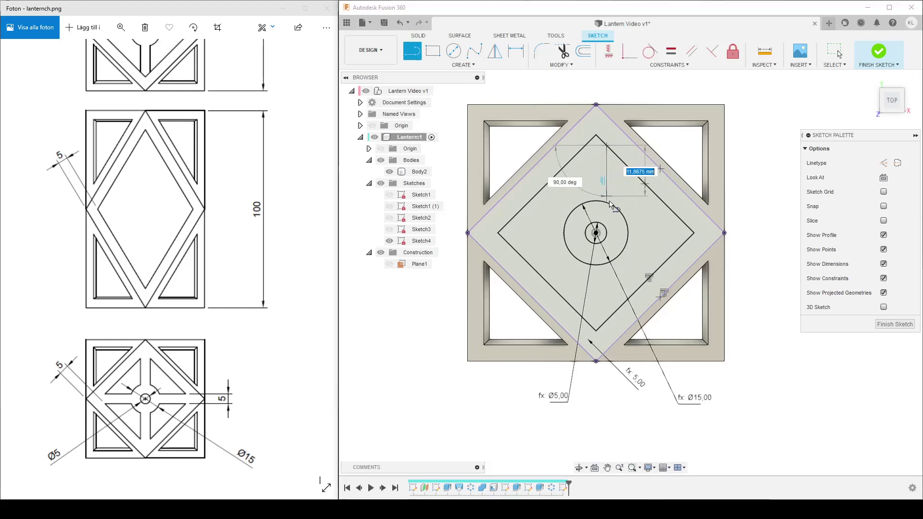
click(607, 202)
click(629, 228)
double_click(689, 228)
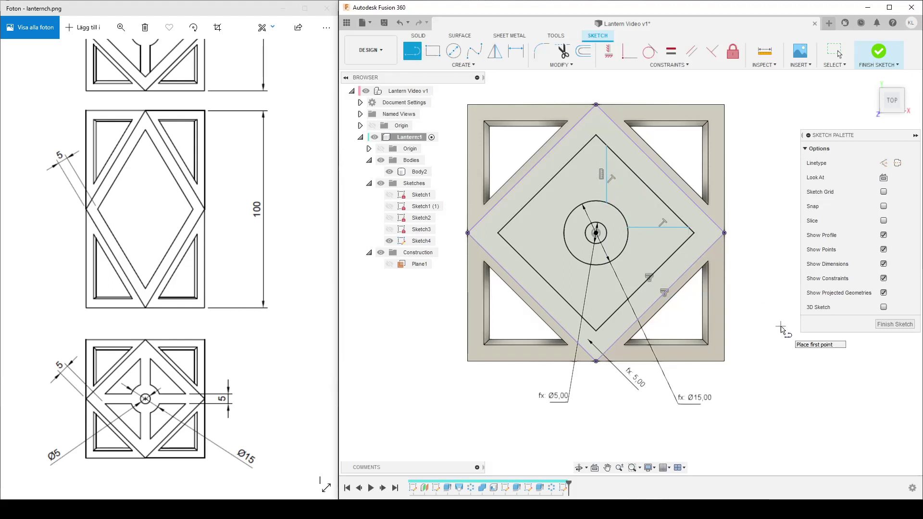
key(Escape)
Dimension the vertical line's distance from the inner square's upper corner as FaceWidth/2
middle_drag(782, 330, 768, 356)
key(d)
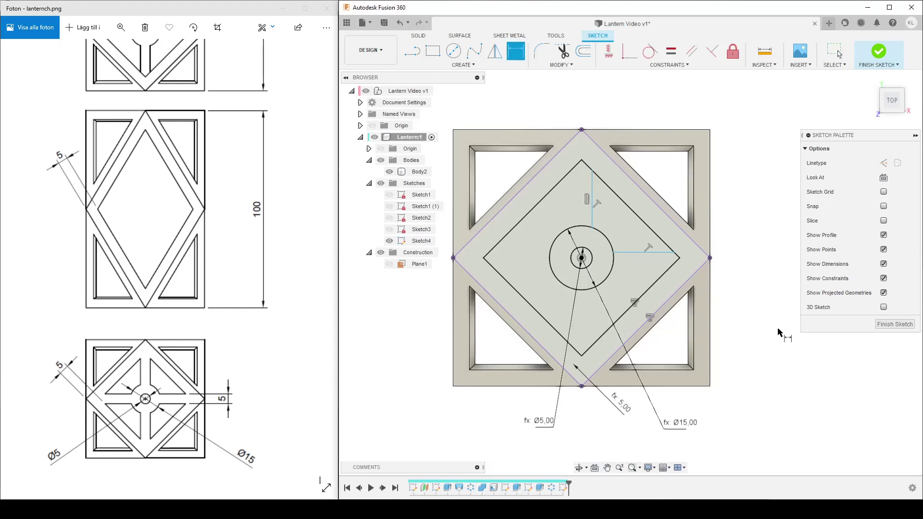
click(593, 189)
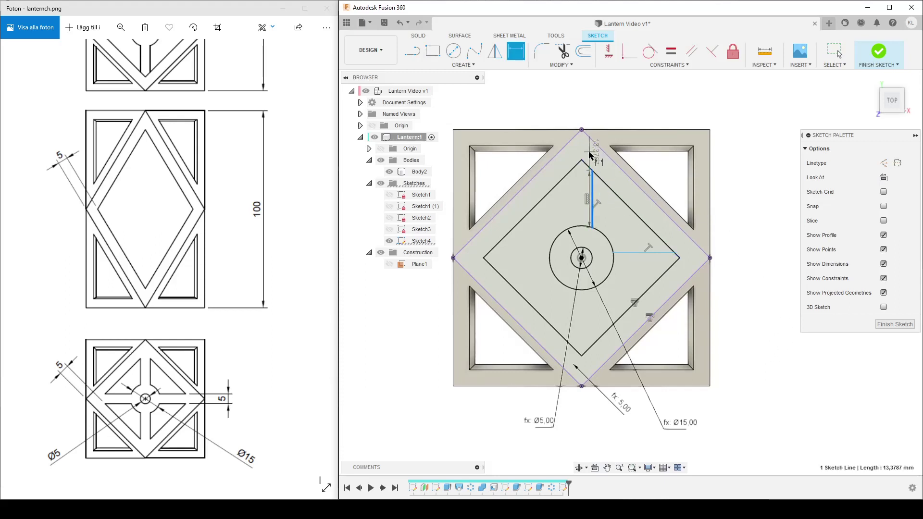
click(583, 160)
click(583, 83)
text(FaceWidth/2)
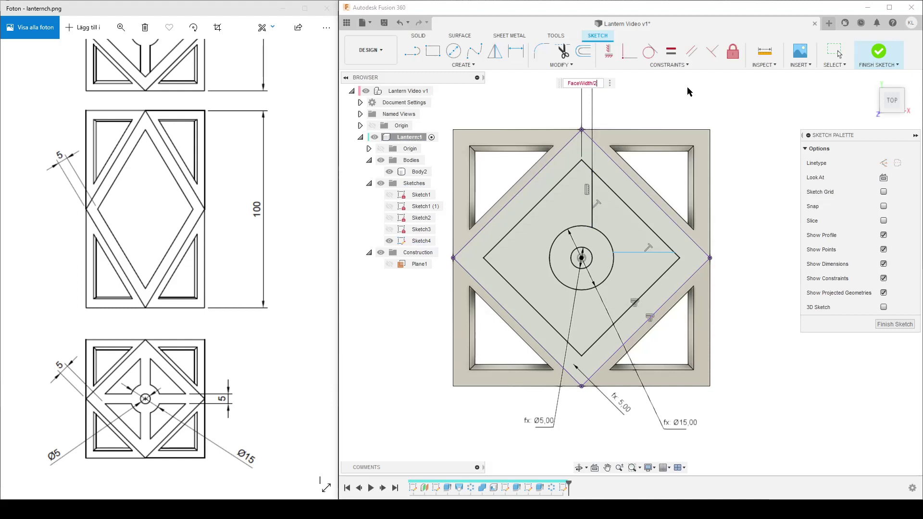
key(Return)
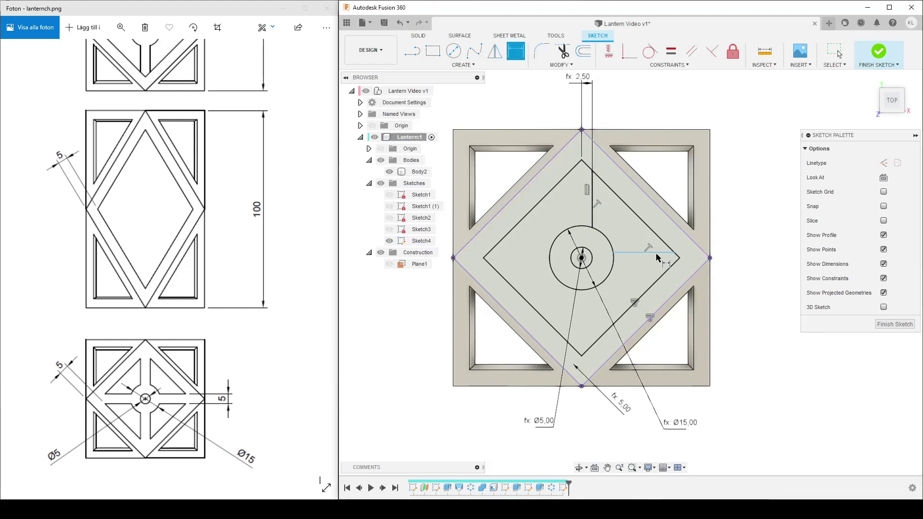
Dimension the horizontal line from the inner square's right corner, linked to the vertical line's 2.5 mm dimension, and finish the sketch
click(677, 259)
click(710, 258)
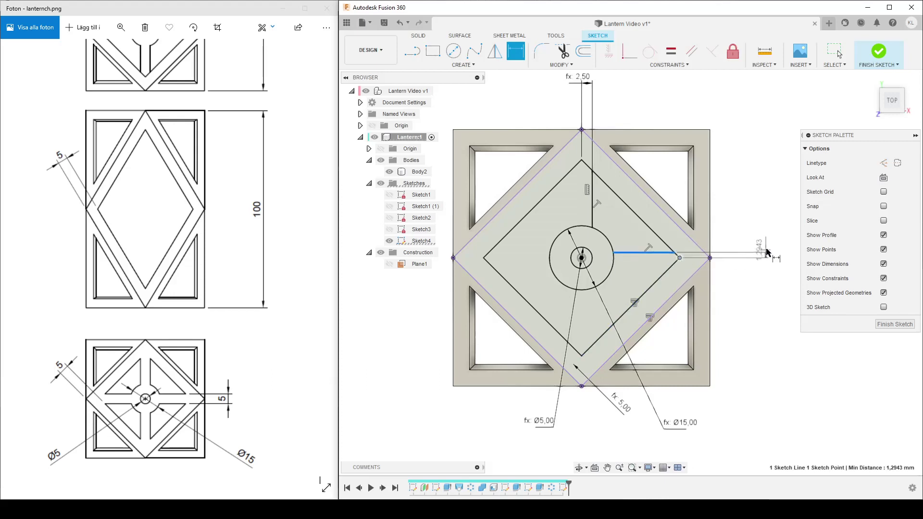
click(768, 237)
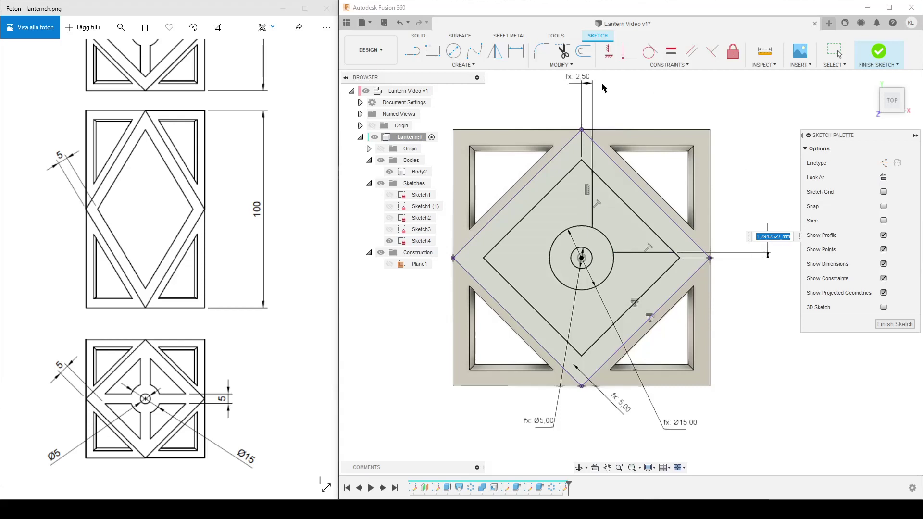
click(583, 80)
key(Return)
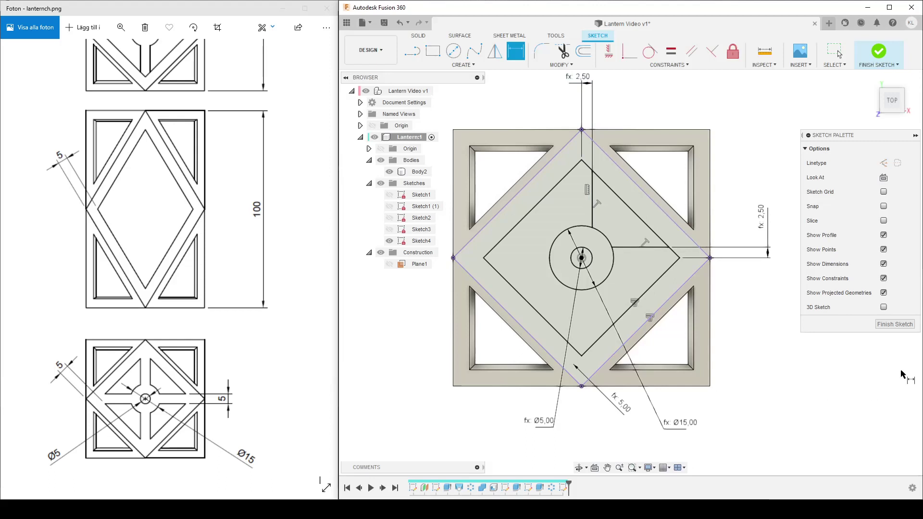
click(896, 325)
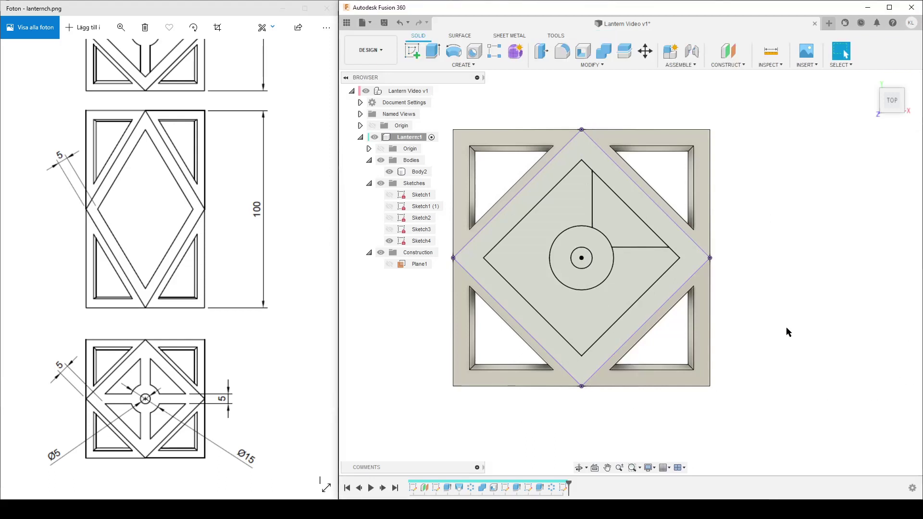
Cut the notched triangular profile and the small centre circle through the top wall, using To Object extent to its inner face
key(e)
click(620, 211)
click(582, 255)
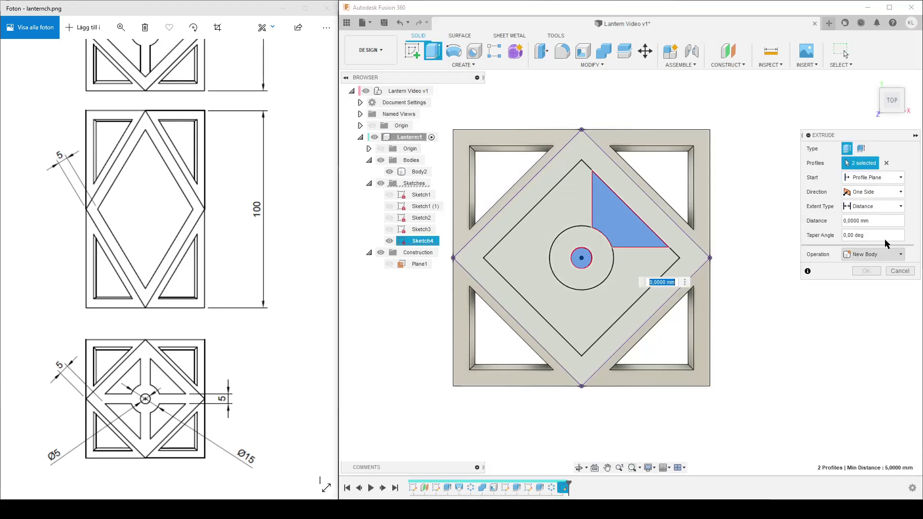
click(883, 207)
click(868, 236)
shift+middle_drag(744, 380, 585, 231)
click(579, 207)
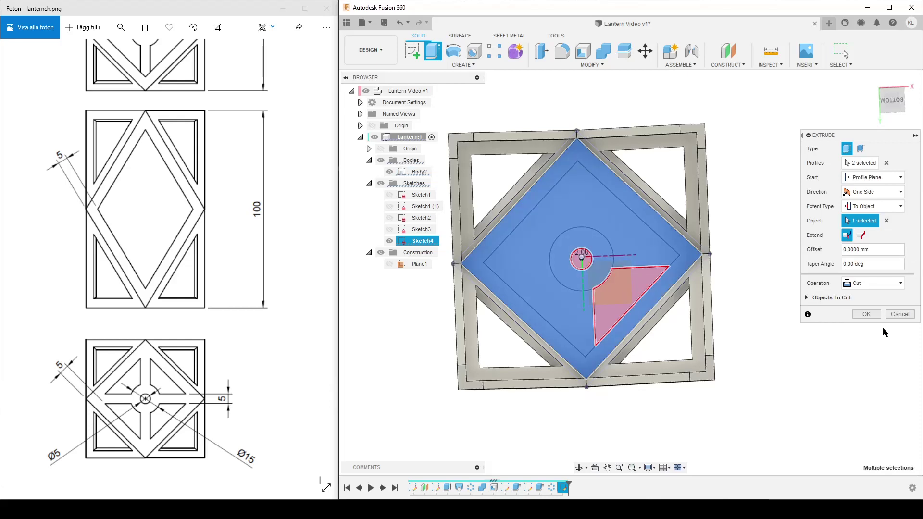
click(867, 316)
Circular-pattern the four faces of the notched triangular top opening around the centre hole with quantity 4, hiding Sketch4
shift+middle_drag(660, 342, 661, 464)
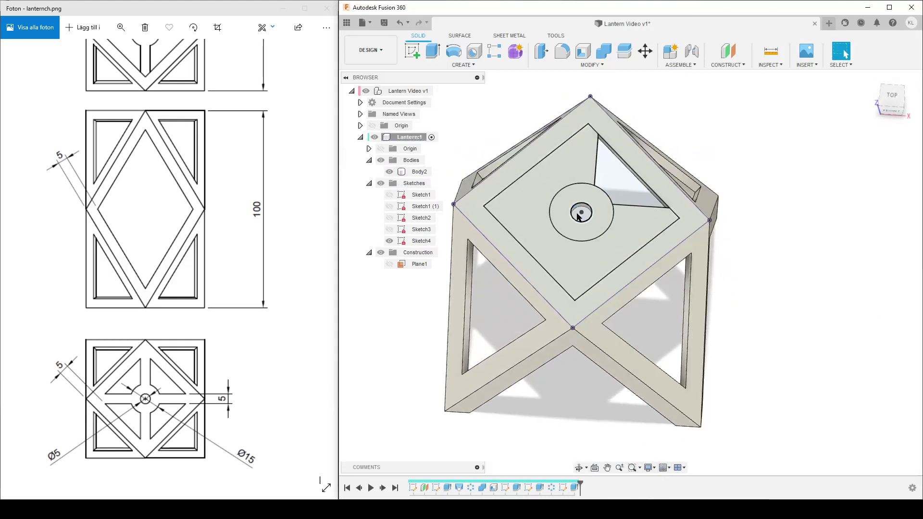
click(588, 222)
text(s)
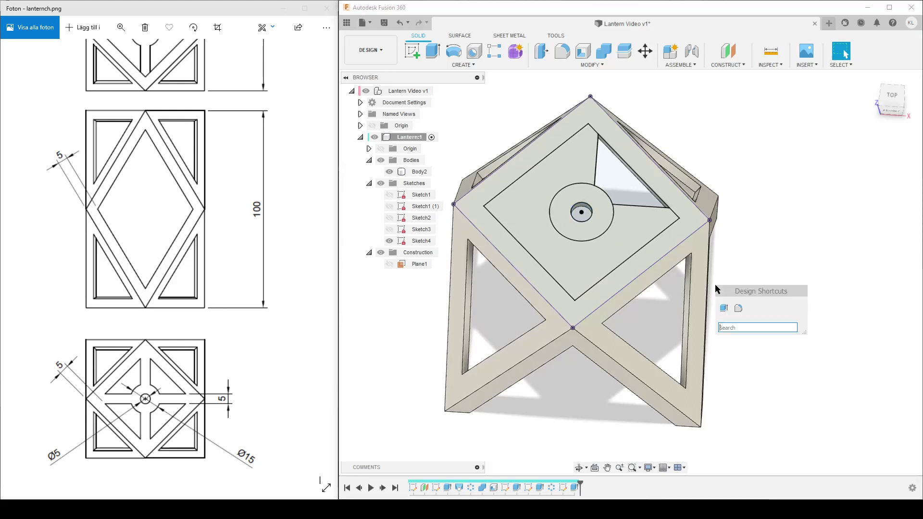
text(cir)
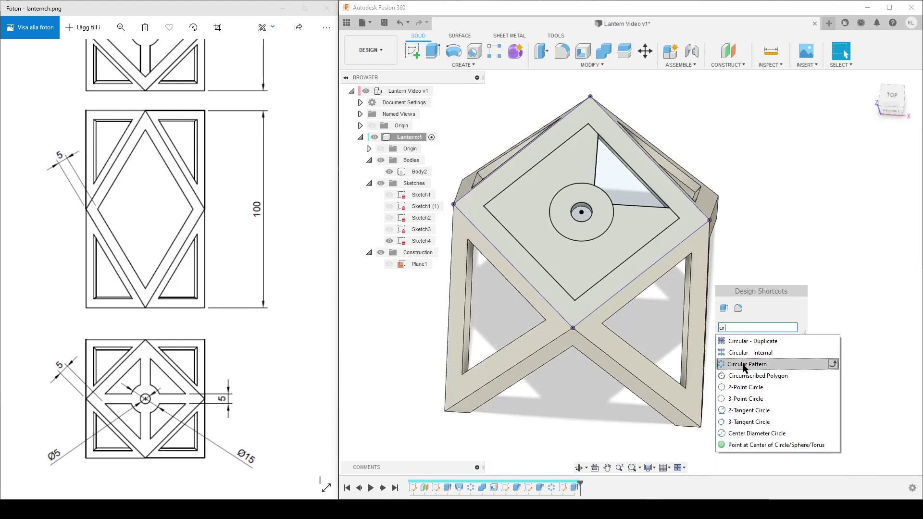
click(745, 364)
click(390, 241)
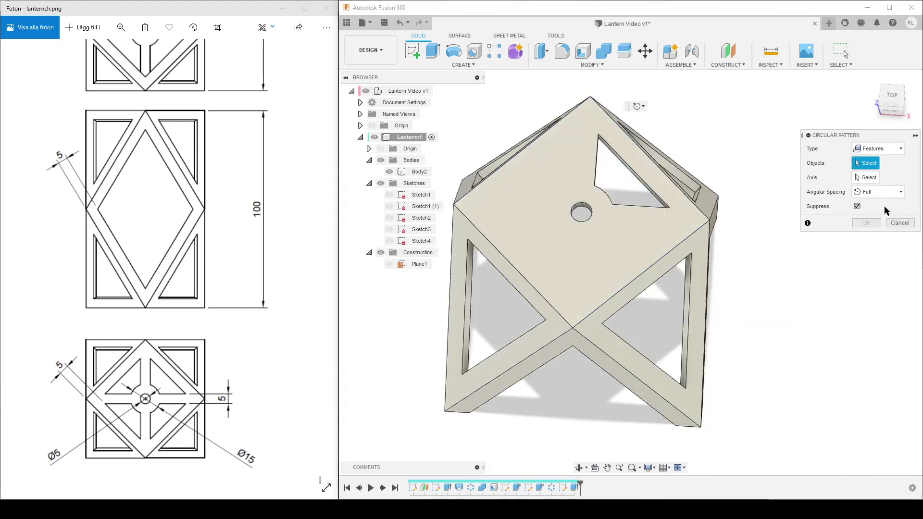
click(899, 150)
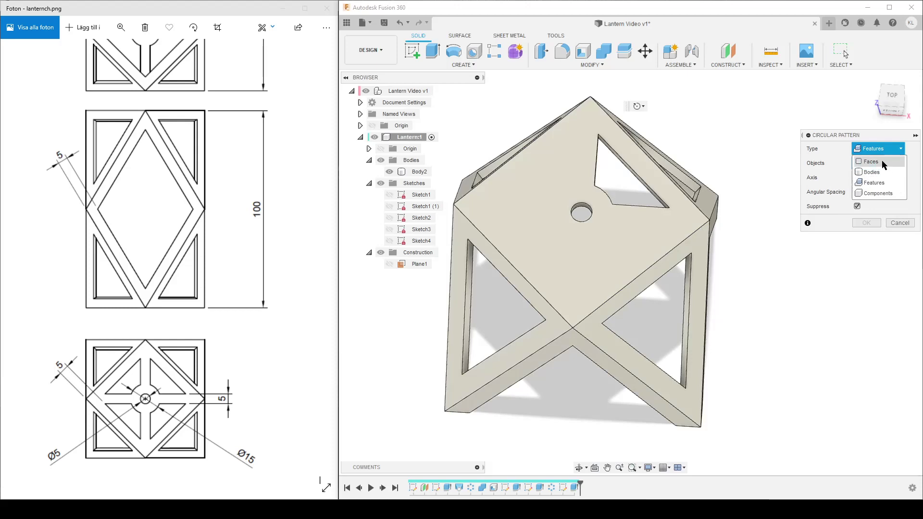
click(886, 162)
middle_drag(838, 262, 760, 311)
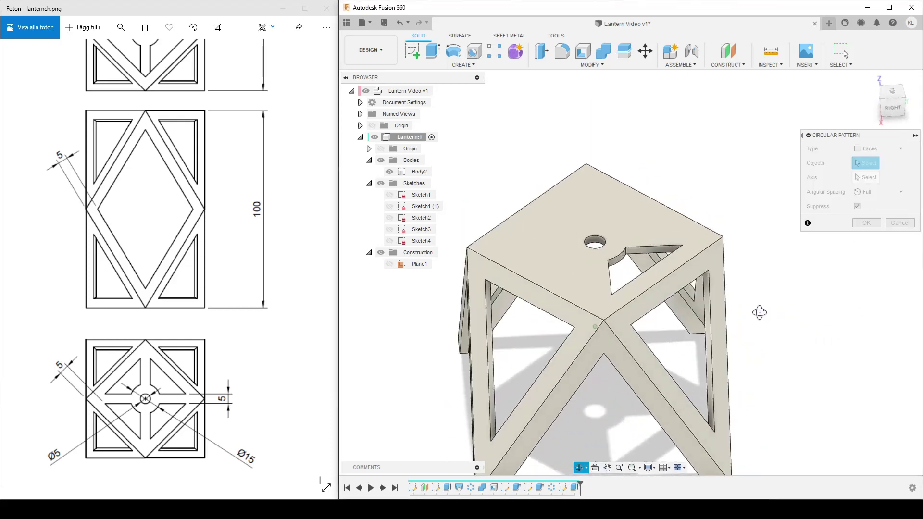
scroll(666, 284, up, 5)
click(583, 198)
click(549, 214)
shift+middle_drag(589, 221, 785, 272)
click(730, 217)
middle_drag(780, 273, 690, 231)
click(867, 178)
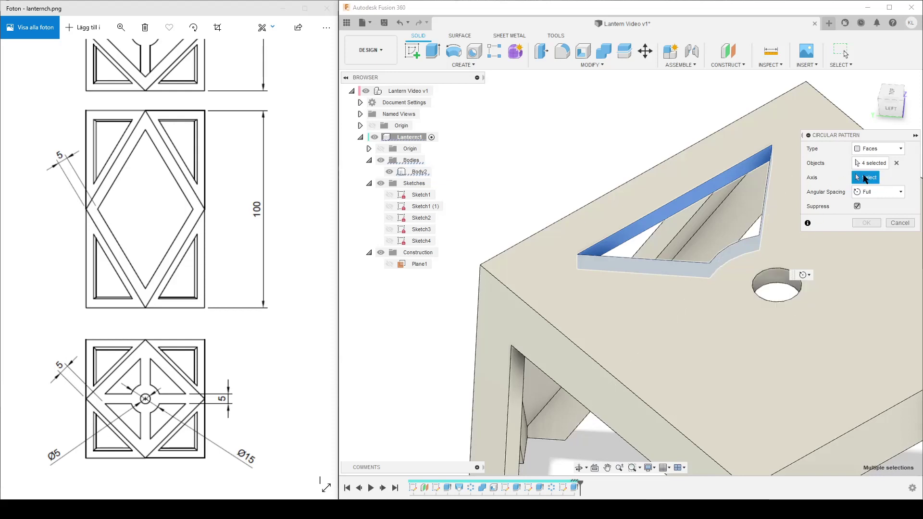
click(776, 294)
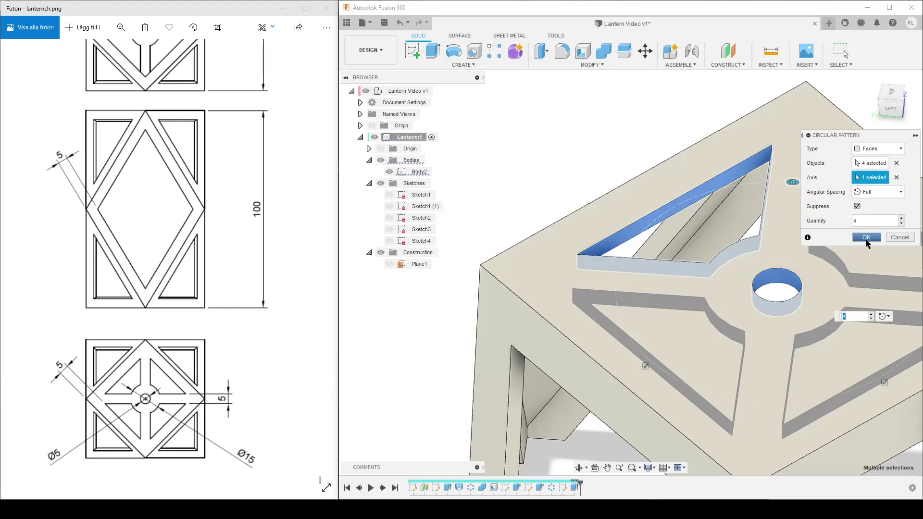
click(867, 238)
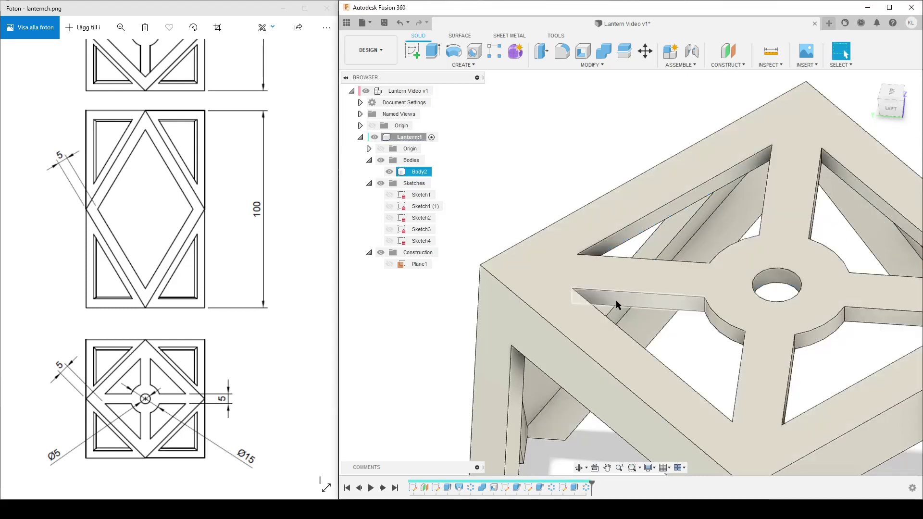
Mirror the half-lantern body about the flat end face of one of its legs, using the Join operation
scroll(777, 316, down, 6)
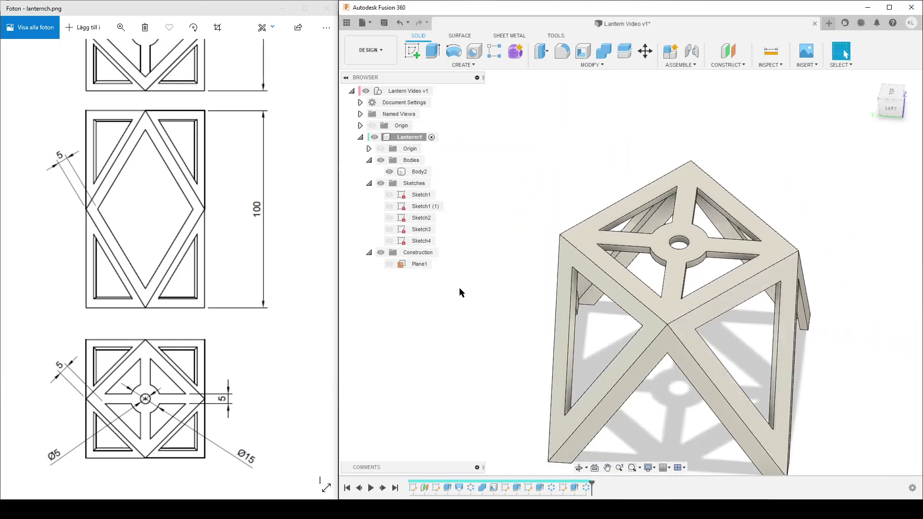
scroll(464, 284, down, 3)
shift+middle_drag(509, 366, 690, 369)
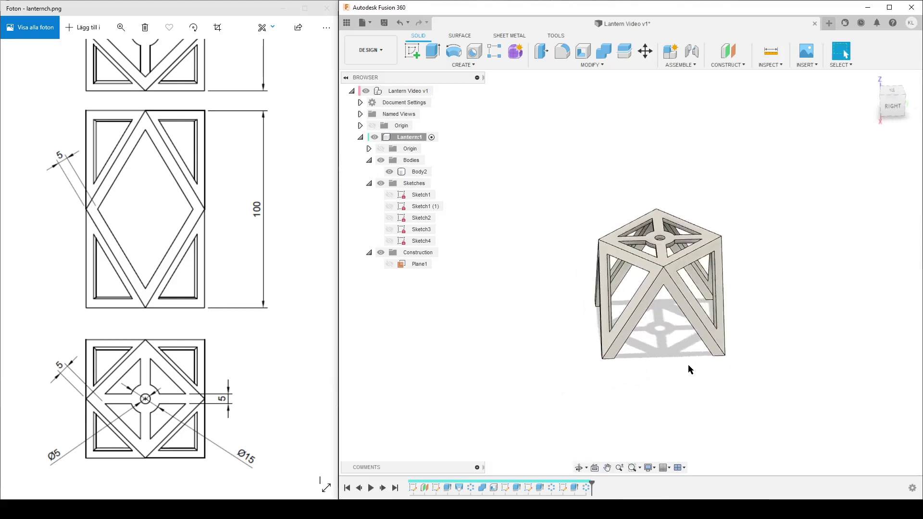
text(smirr)
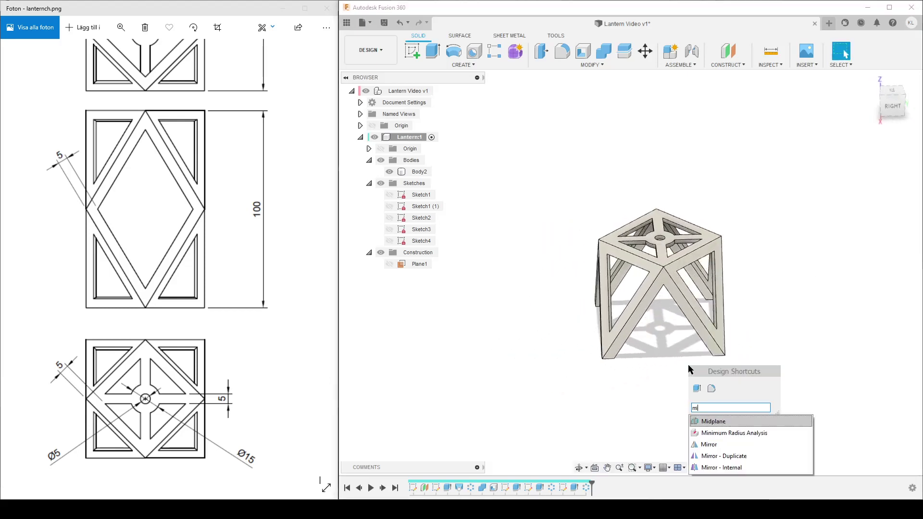
click(722, 422)
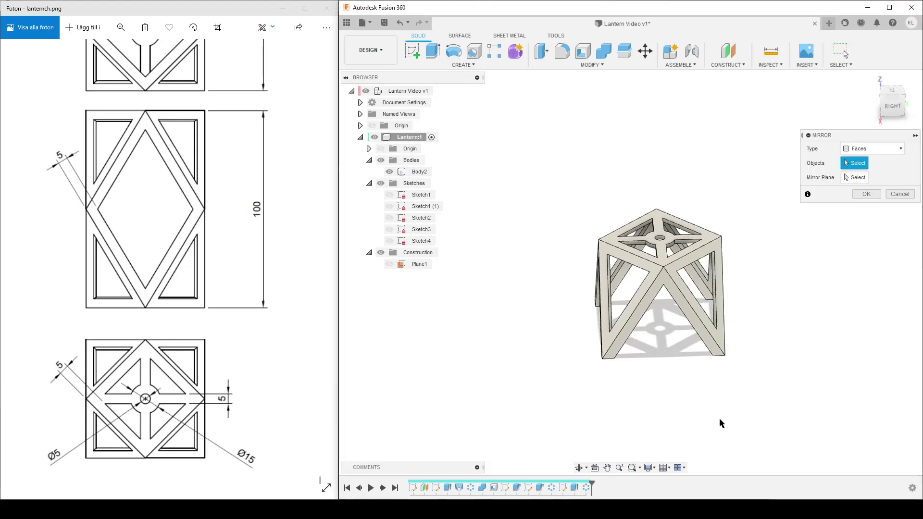
click(869, 150)
click(879, 174)
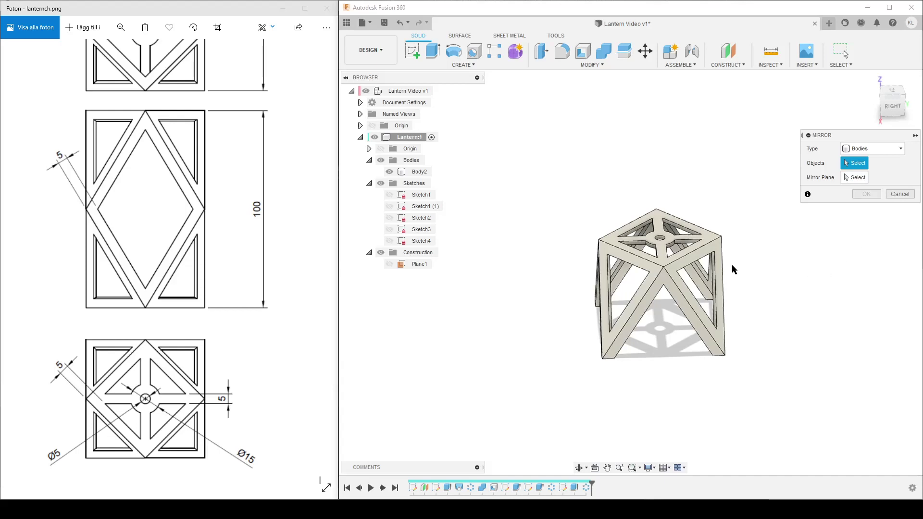
click(701, 260)
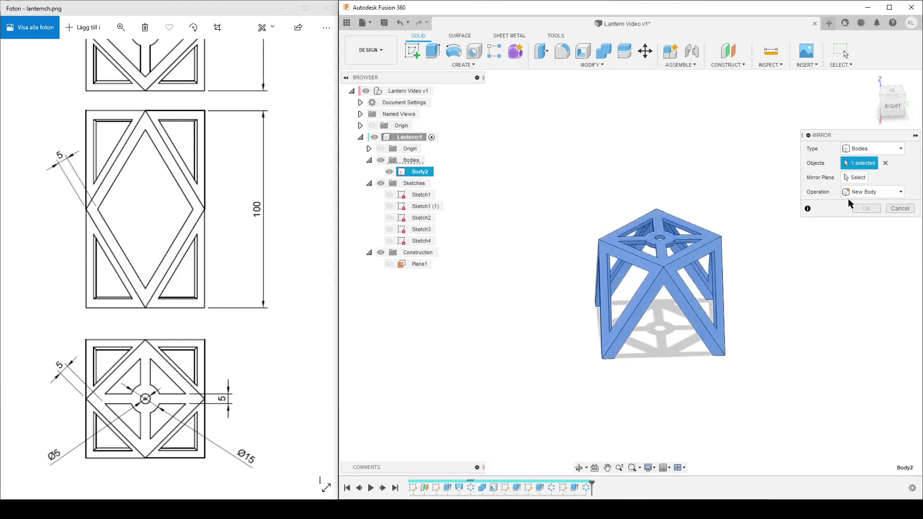
click(864, 179)
shift+middle_drag(808, 289, 721, 291)
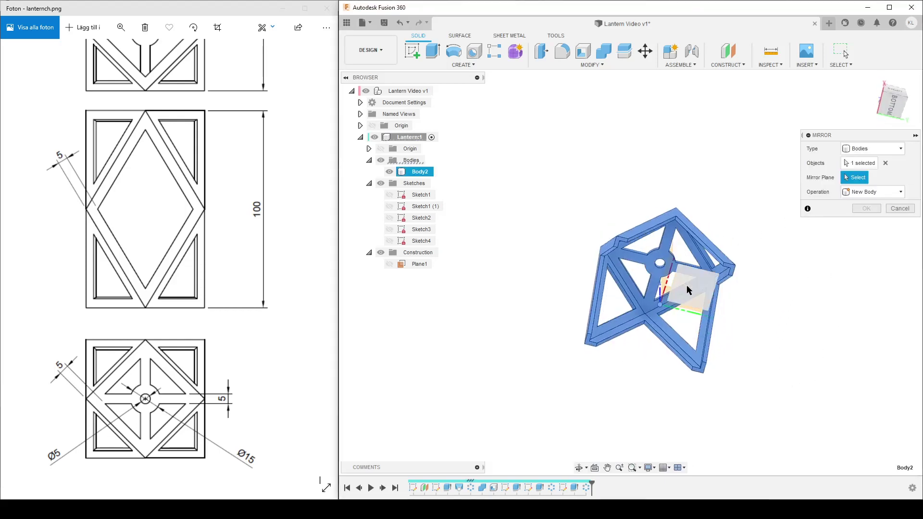
scroll(754, 293, up, 3)
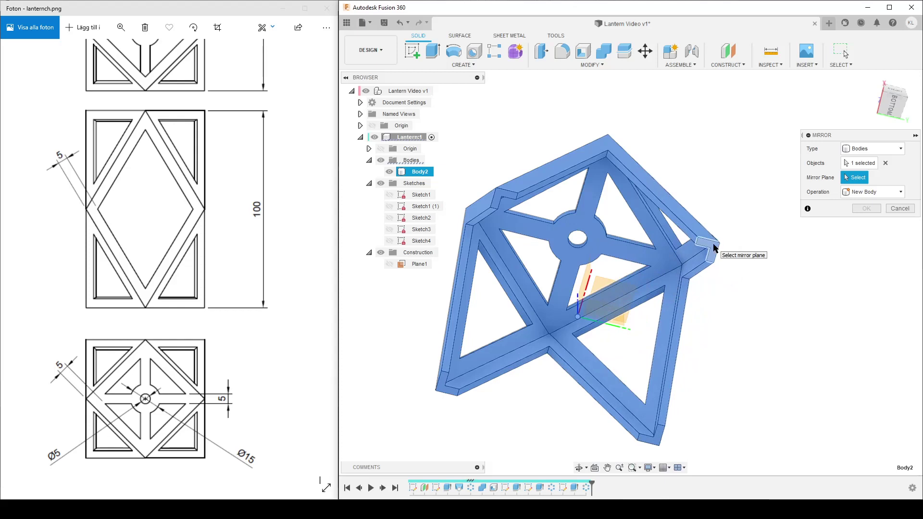
click(715, 249)
click(865, 192)
click(873, 198)
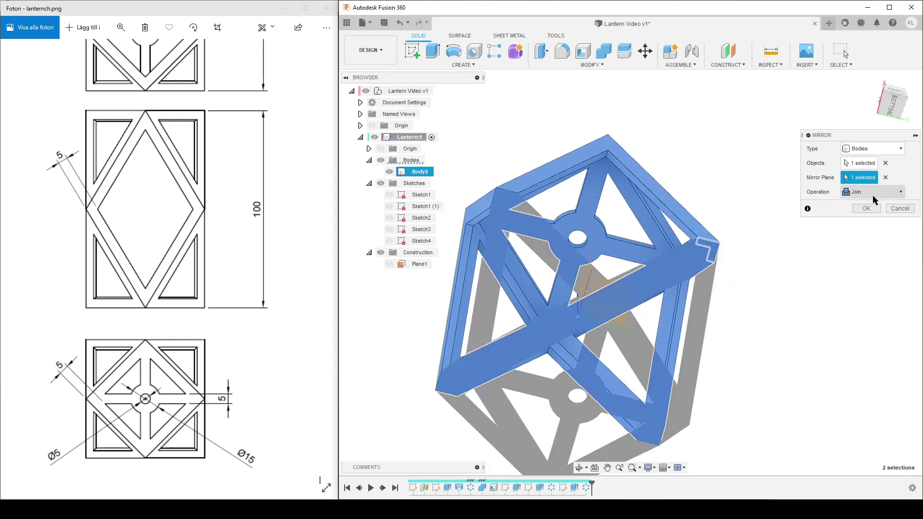
click(891, 194)
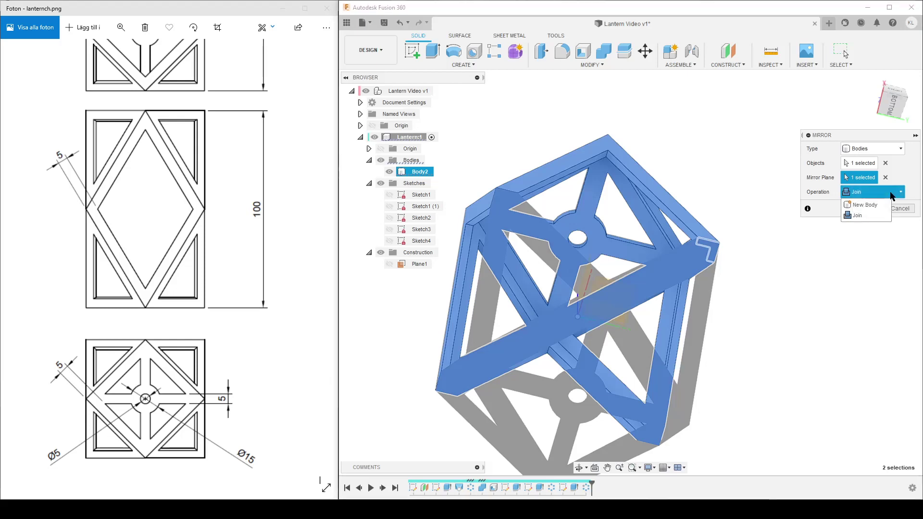
click(858, 216)
click(866, 209)
shift+middle_drag(601, 288, 619, 359)
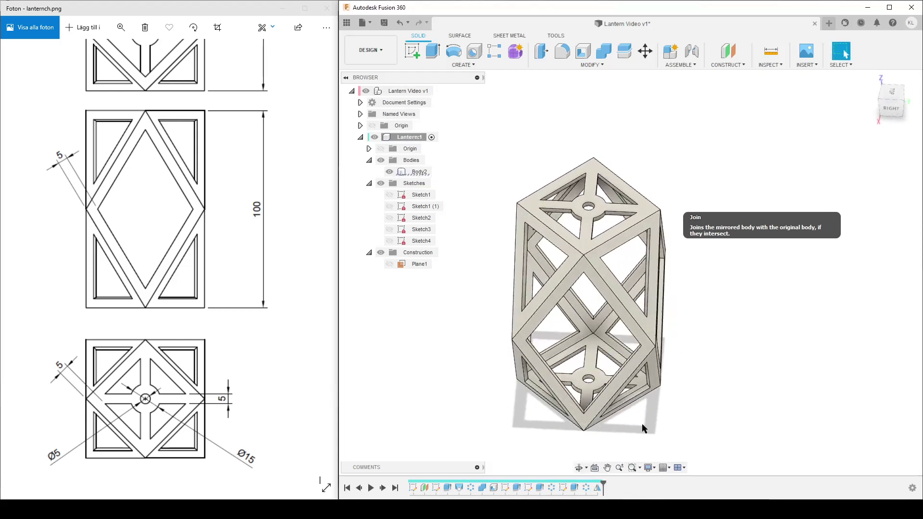
Start a sketch on the lantern's outer bottom face and project the four inner square lines from Sketch4 onto it
mouse_move(634, 429)
shift+middle_down()
mouse_move(625, 361)
mouse_move(645, 322)
shift+middle_up()
click(411, 50)
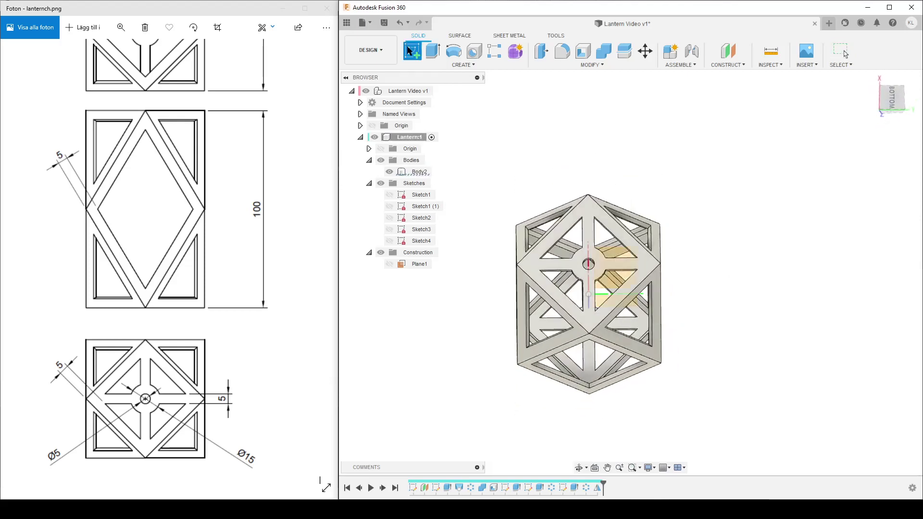
click(591, 214)
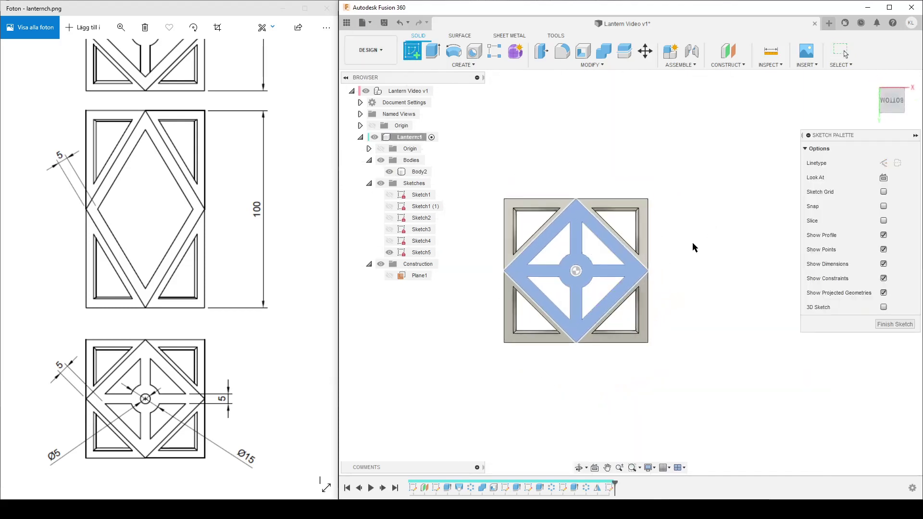
click(389, 241)
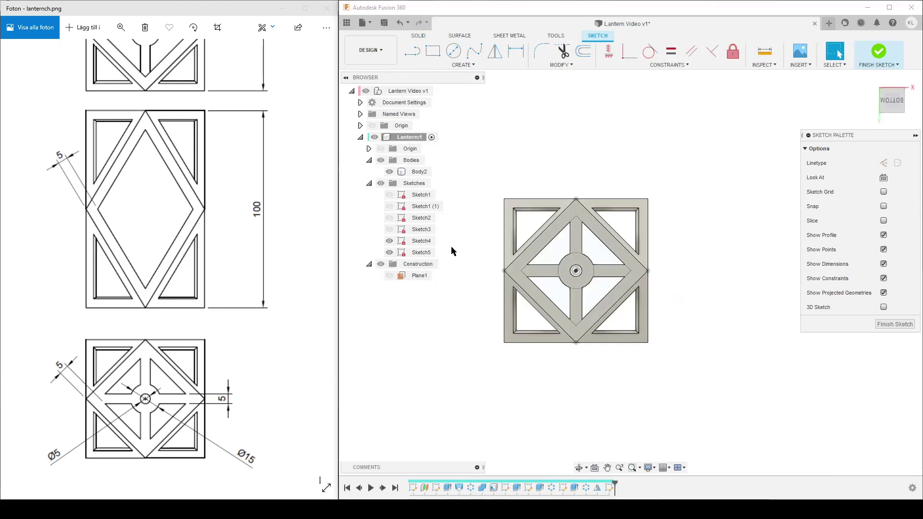
key(p)
shift+middle_drag(569, 284, 566, 390)
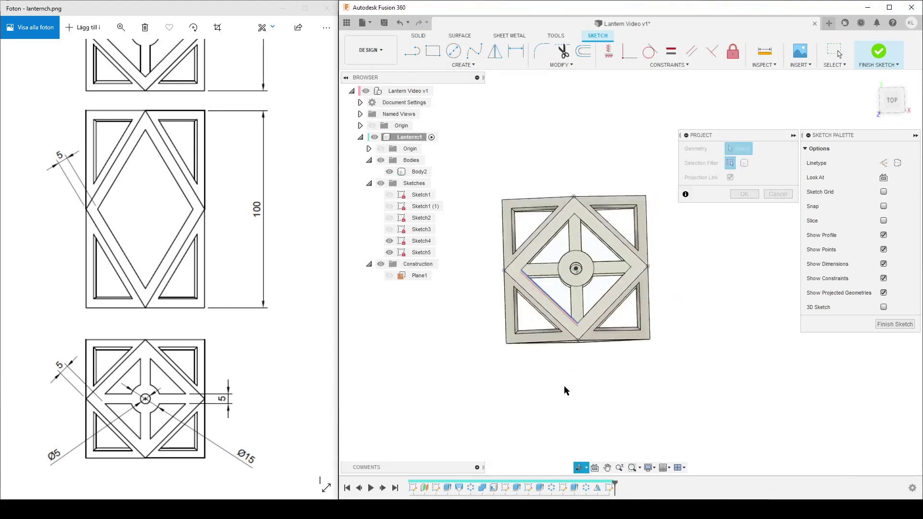
click(611, 297)
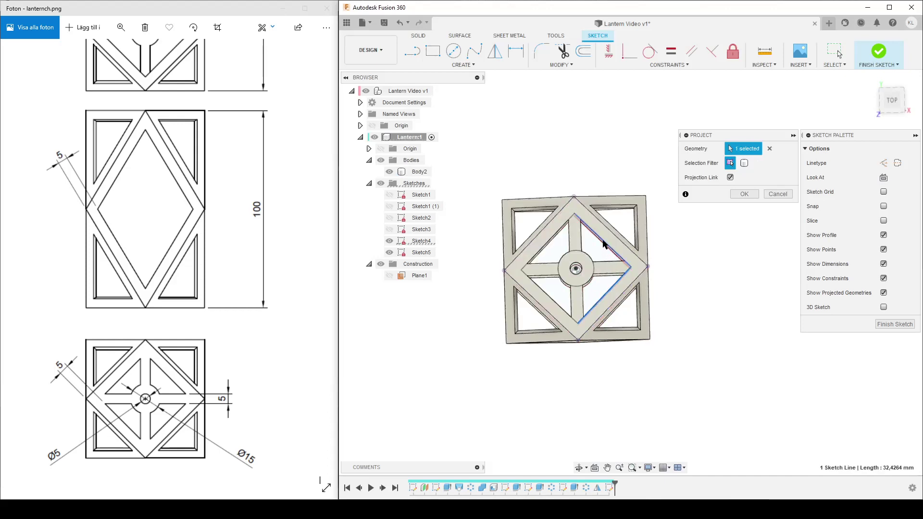
click(556, 237)
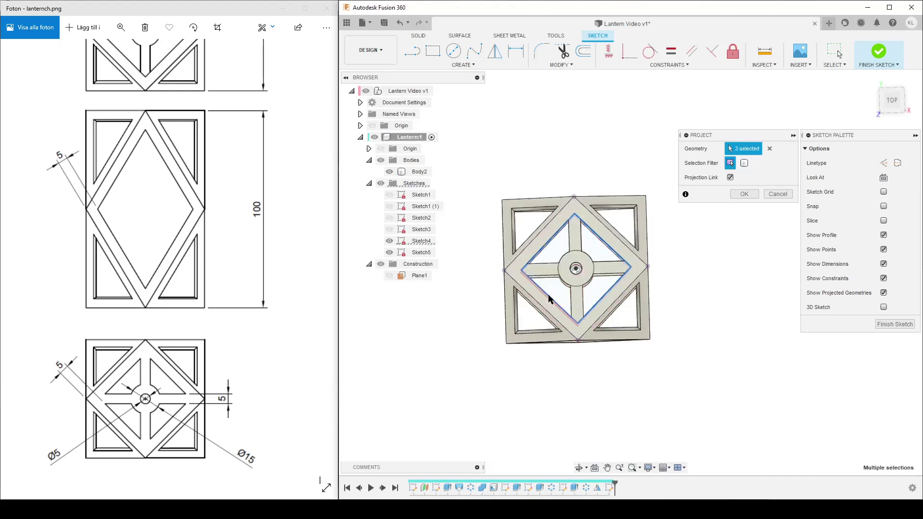
click(745, 194)
Check the projected square with the body hidden, restore the body, hide Sketch4 and finish the bottom sketch
shift+middle_drag(659, 406, 504, 269)
click(390, 172)
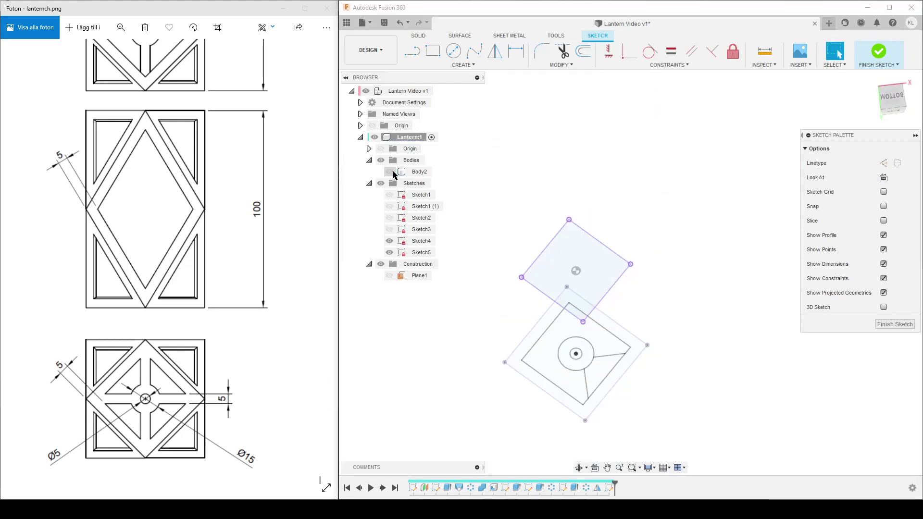
click(390, 172)
click(390, 241)
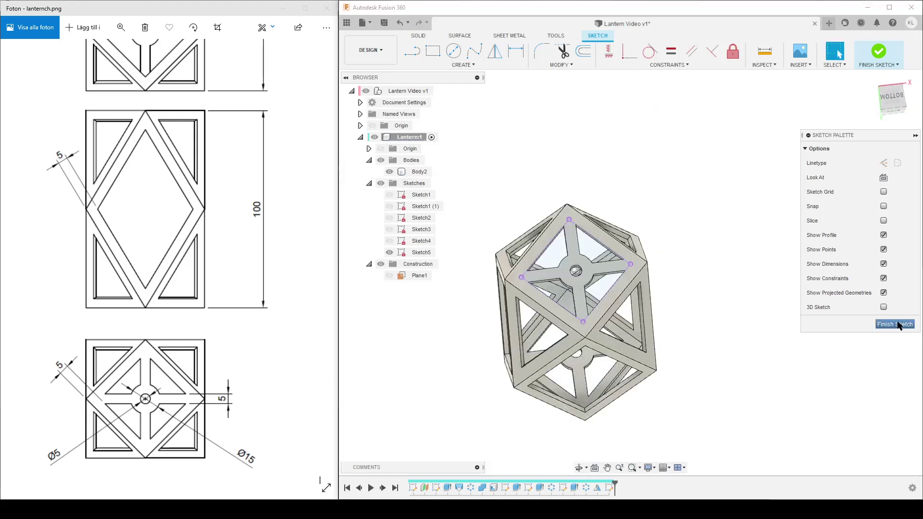
click(891, 324)
Cut the projected square through the bottom wall using To Object extent to its inner face, and hide Sketch5
key(e)
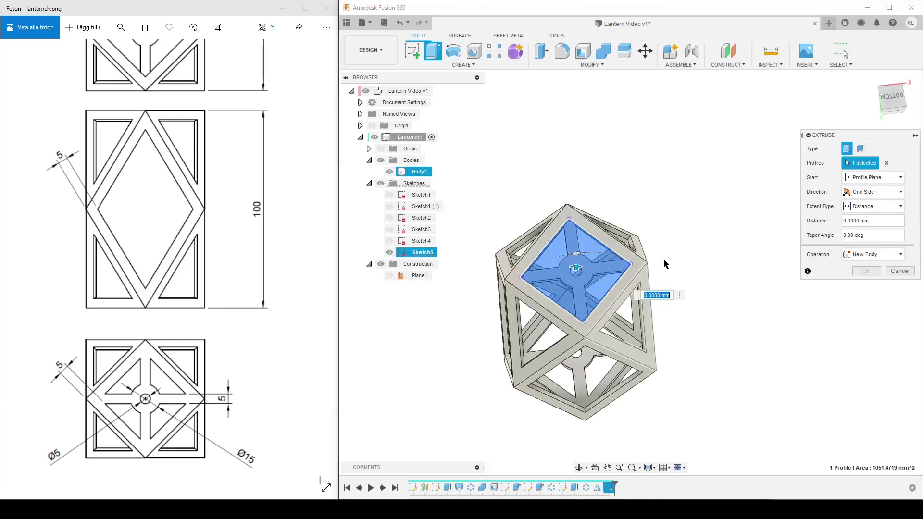
click(884, 210)
click(865, 230)
shift+middle_drag(625, 313, 615, 278)
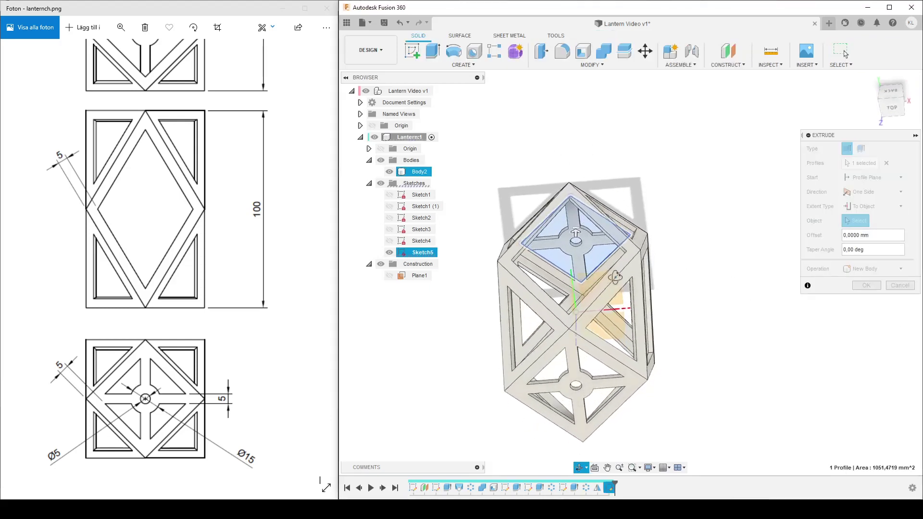
click(588, 246)
click(867, 315)
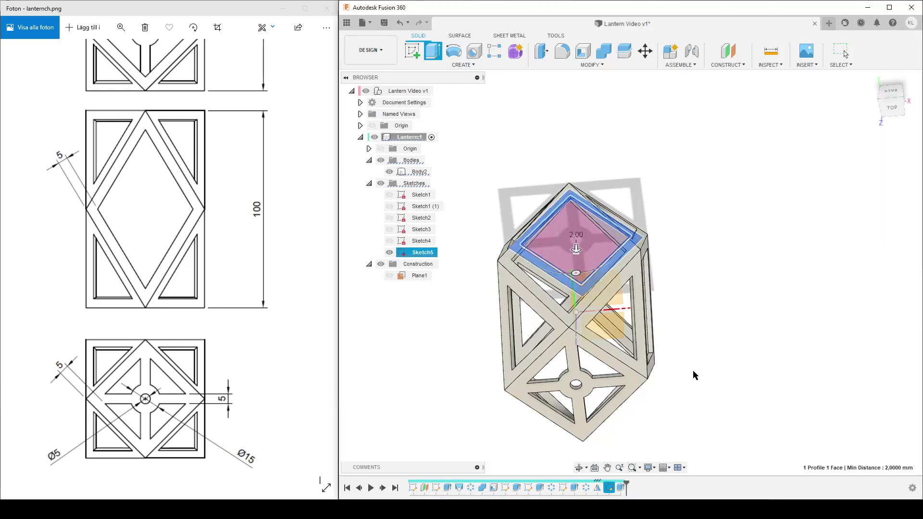
click(390, 253)
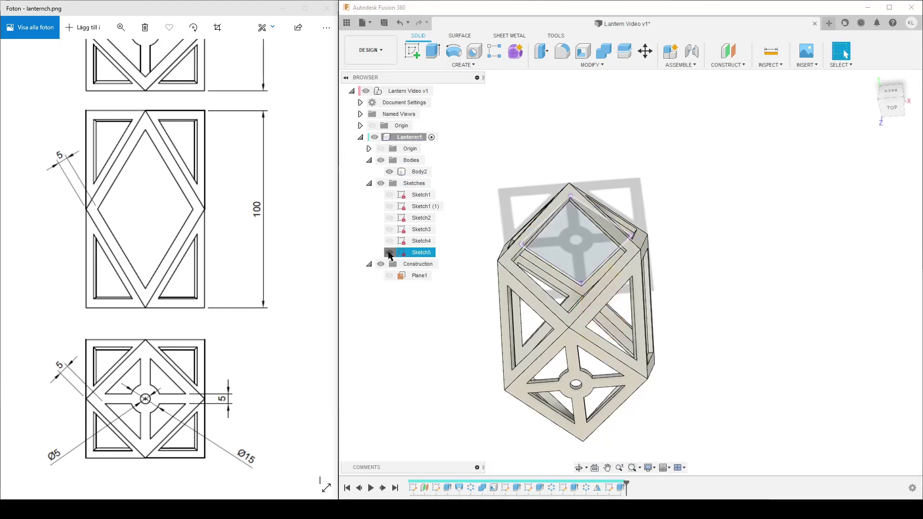
Check the finished lantern body's volume in its properties
mouse_move(721, 381)
shift+middle_down()
mouse_move(686, 274)
mouse_move(721, 276)
mouse_move(723, 337)
shift+middle_up()
right_click(415, 173)
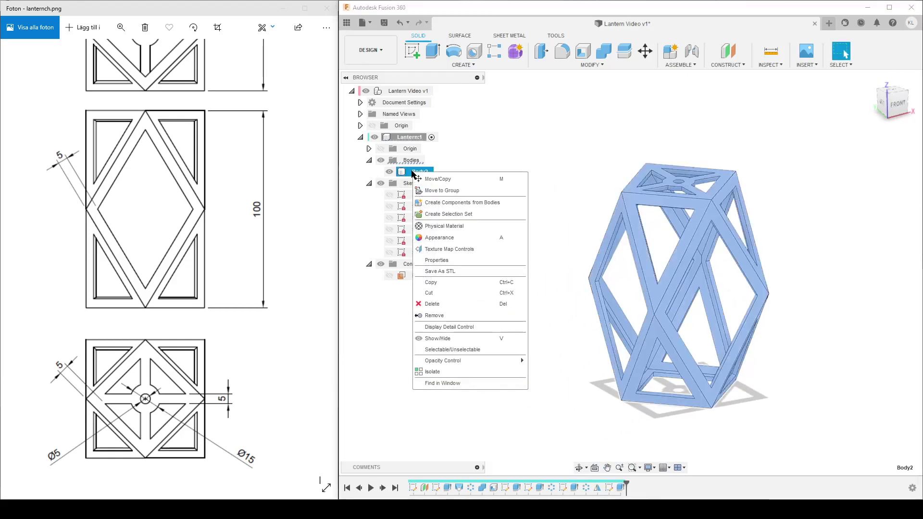
click(446, 263)
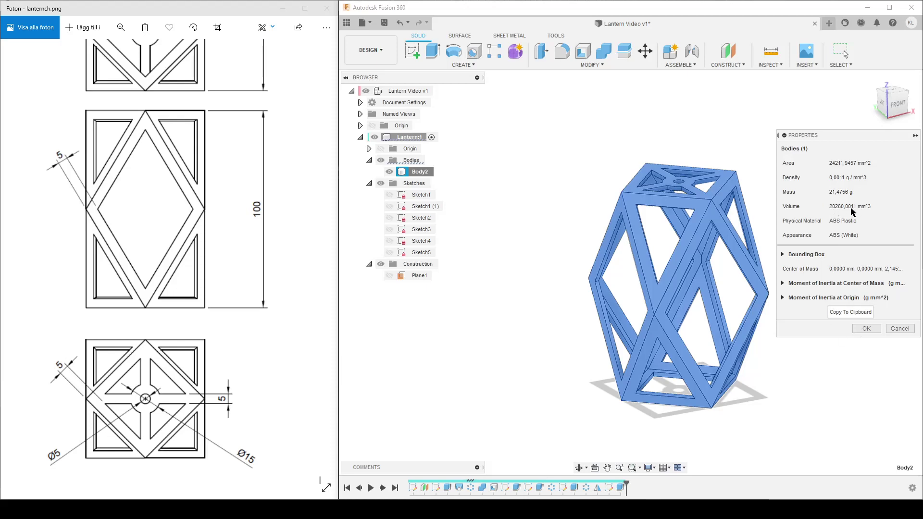
click(900, 328)
shift+middle_drag(818, 322, 687, 307)
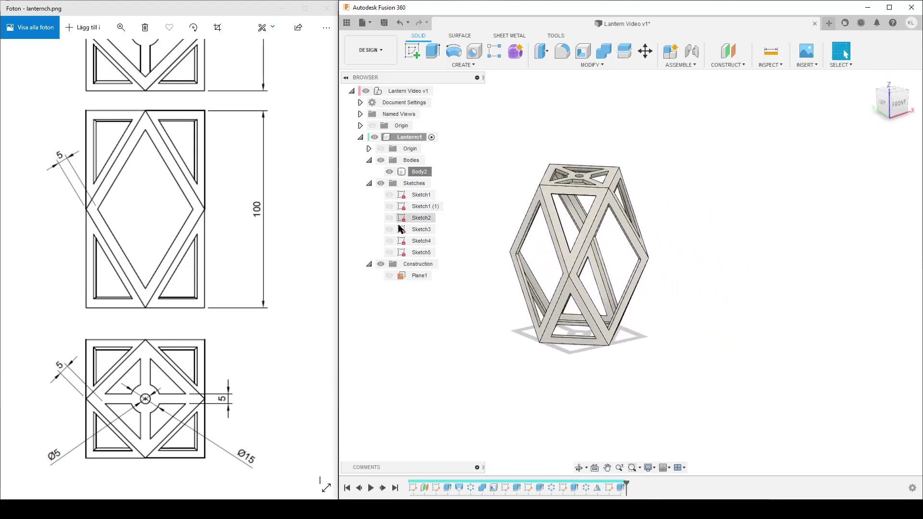
Open the design's parameters and maximize the modelling window, keeping the parameter list beside the lantern
click(584, 67)
click(536, 267)
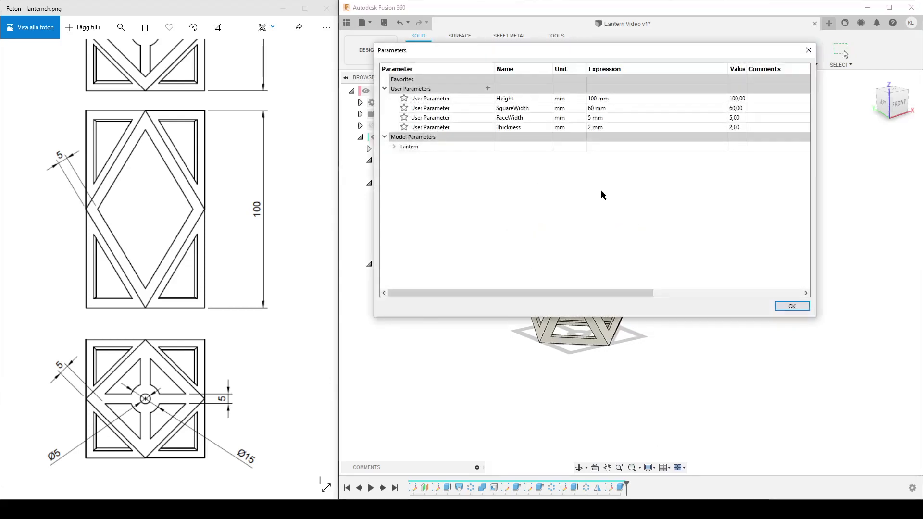
drag(528, 52, 689, 119)
click(890, 8)
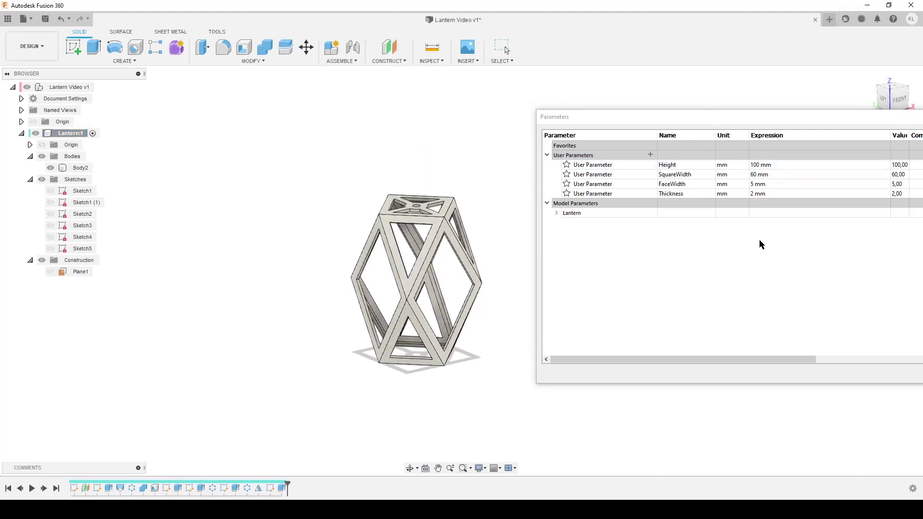
Test the parametric model by setting the Height parameter to 60 mm and inspect the lantern's shape
click(766, 165)
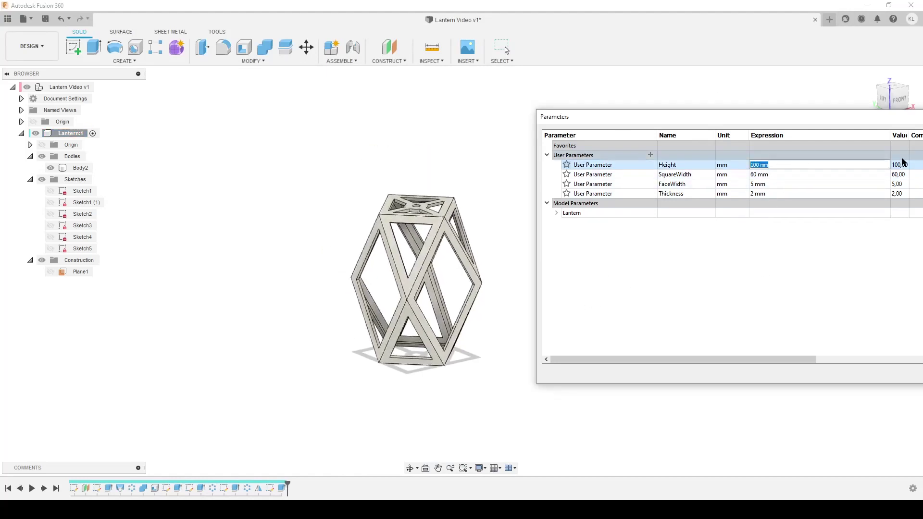
text(60)
key(Return)
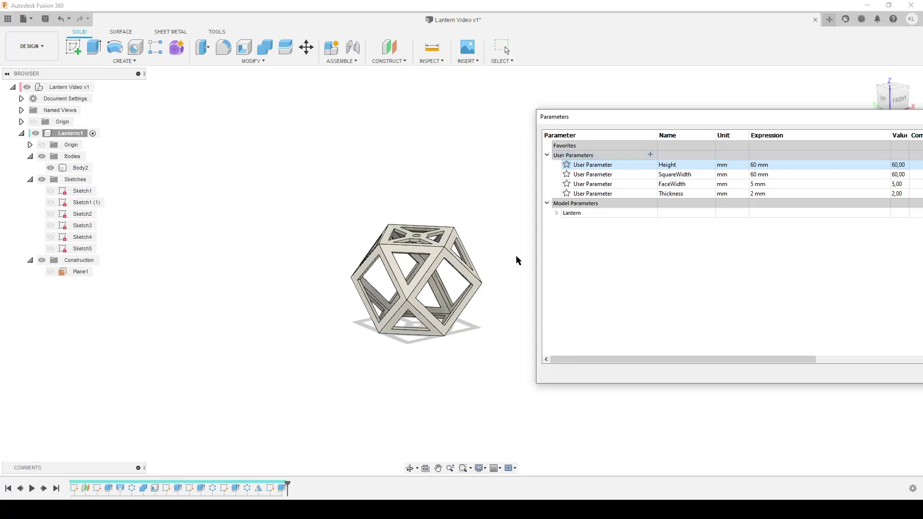
shift+middle_drag(464, 309, 476, 281)
Set the Height parameter to 120 mm and inspect the lantern from above
click(765, 169)
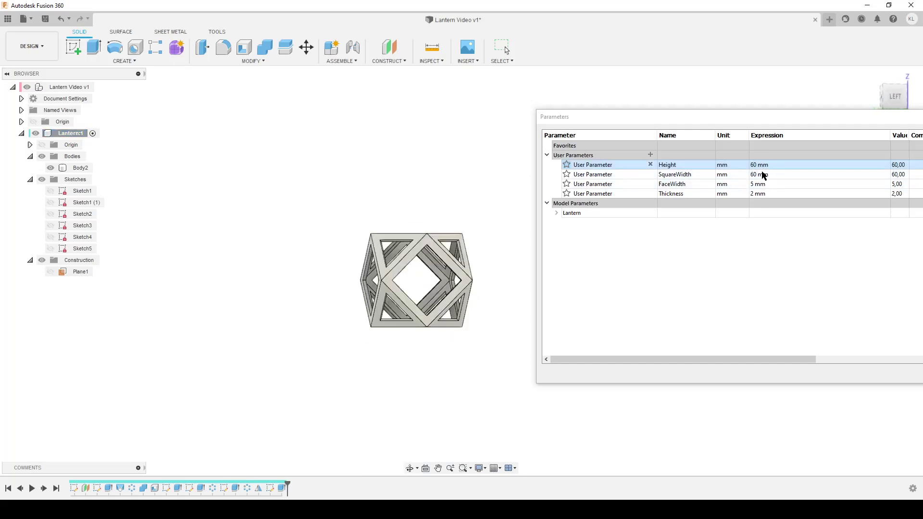
click(809, 162)
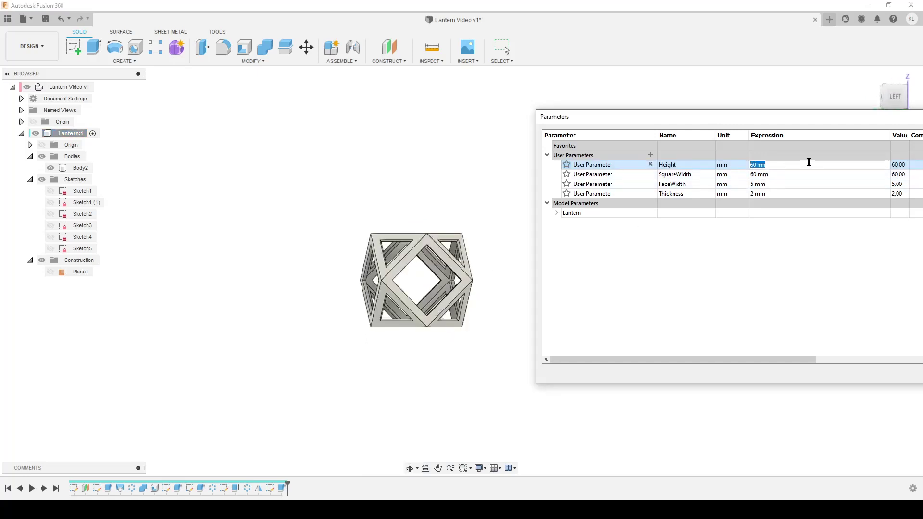
key(Return)
shift+middle_drag(466, 303, 491, 283)
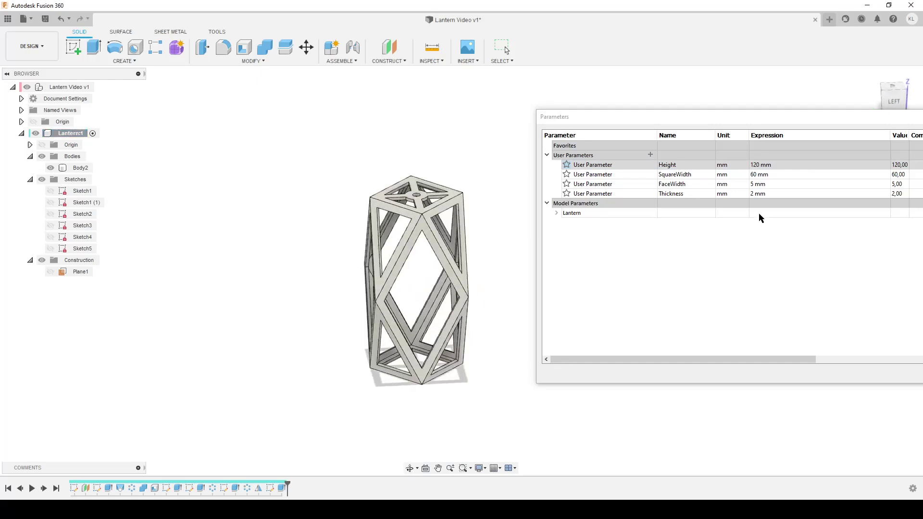
Set the FaceWidth parameter to 8 mm and inspect the frame's bars around the openings
click(769, 186)
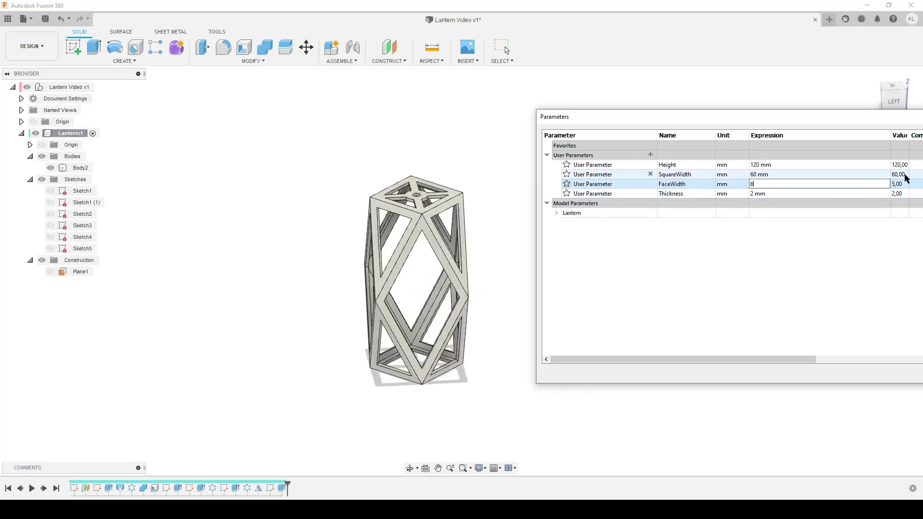
text(8)
key(Return)
shift+middle_drag(482, 284, 412, 189)
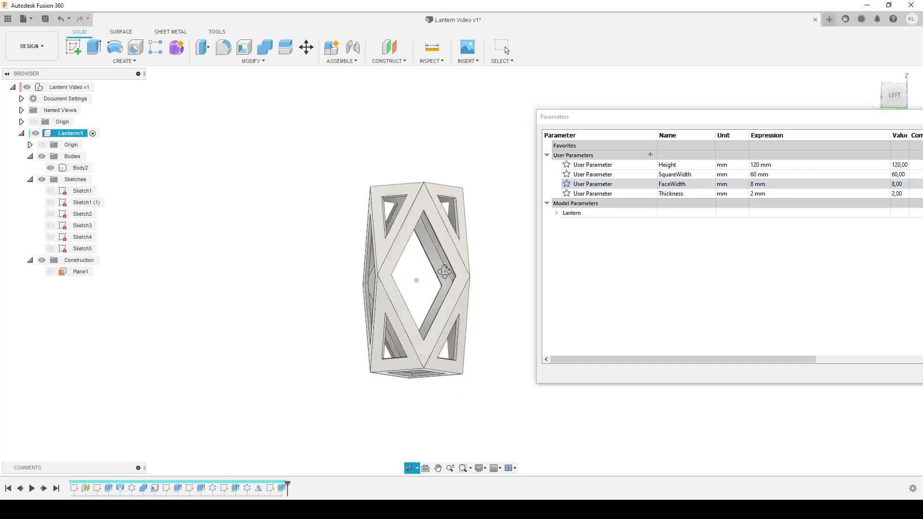
Restore the drawing's values by setting FaceWidth to 5 mm and Height to 100 mm
click(850, 183)
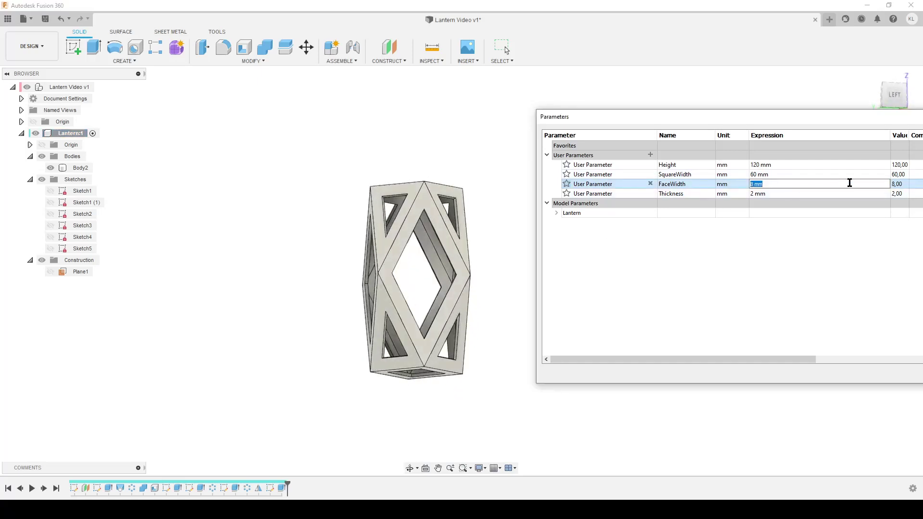
text(5)
key(Return)
click(797, 164)
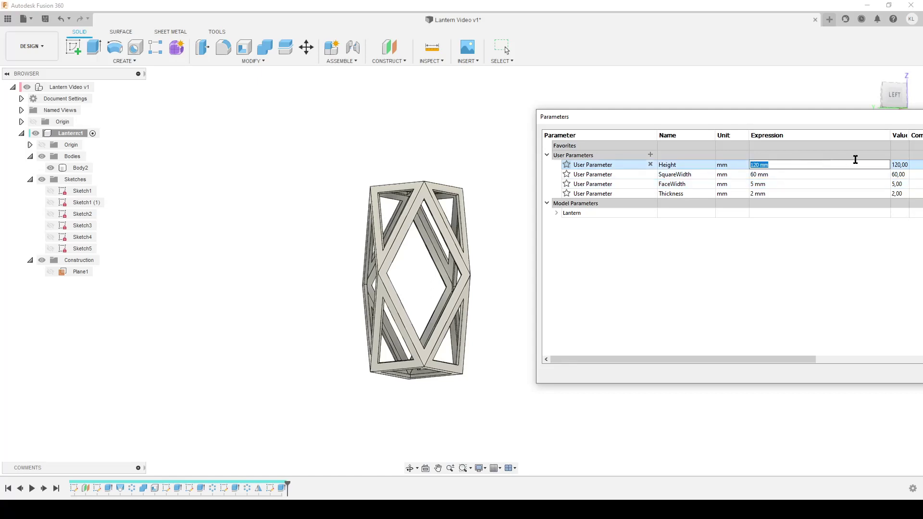
key(Return)
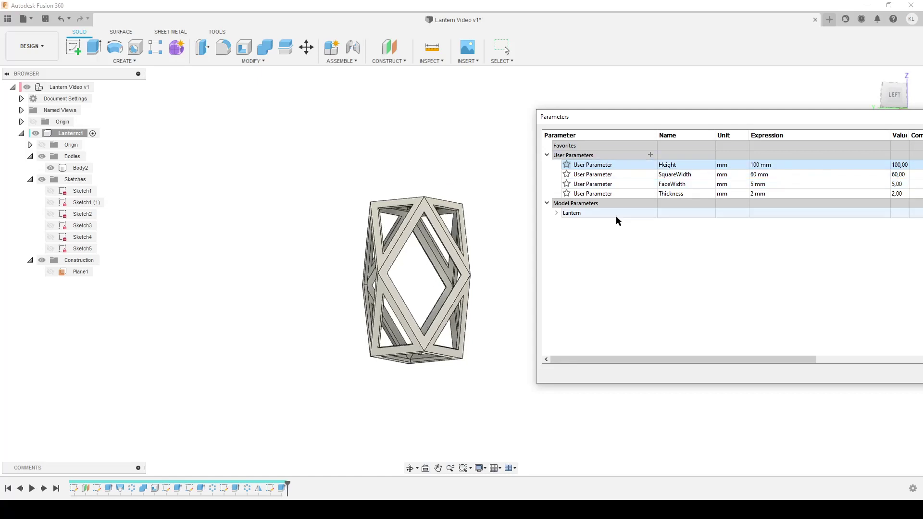
Inspect the finished lantern frame from below, above and the side, closing the parameter list and centring the model
shift+middle_drag(432, 277, 226, 172)
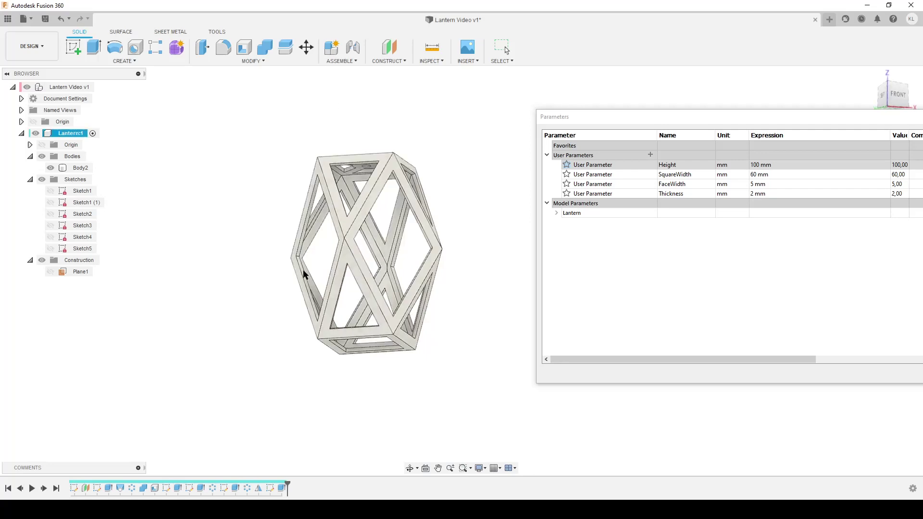
shift+middle_drag(478, 183, 545, 196)
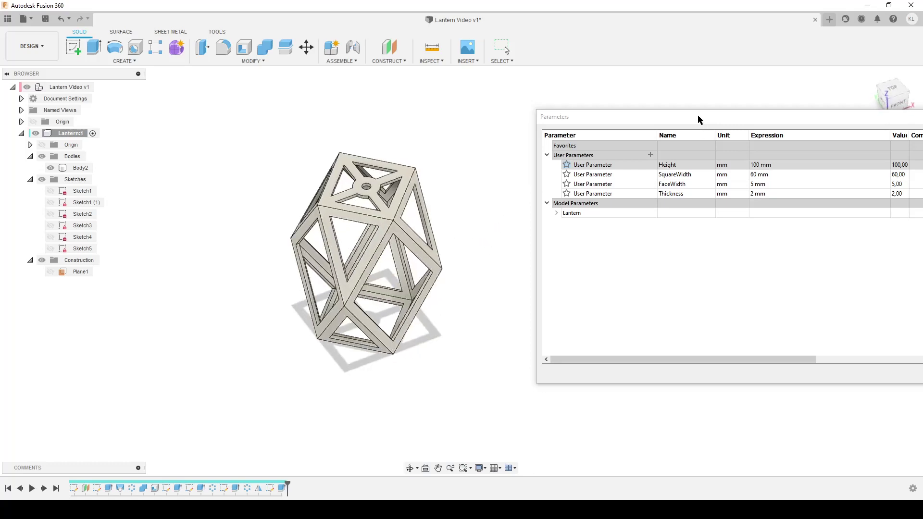
drag(698, 120, 642, 115)
scroll(376, 252, up, 2)
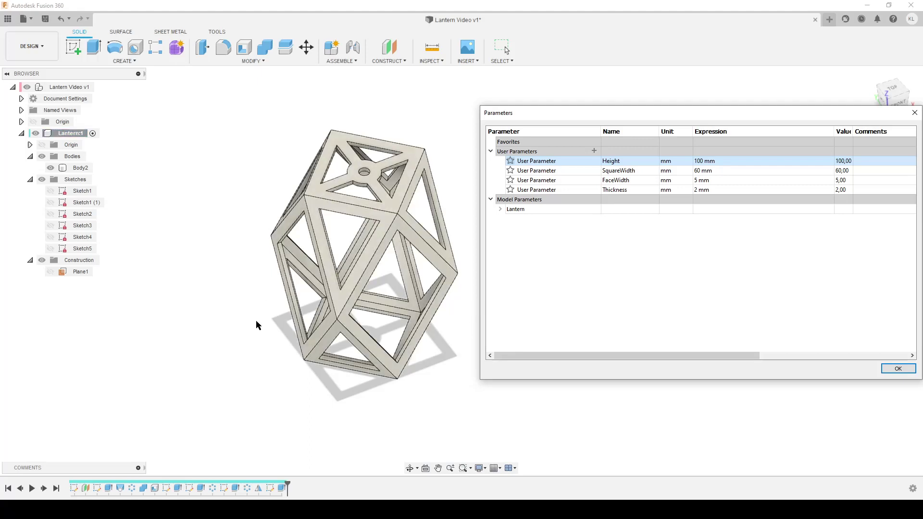
shift+middle_drag(417, 367, 460, 333)
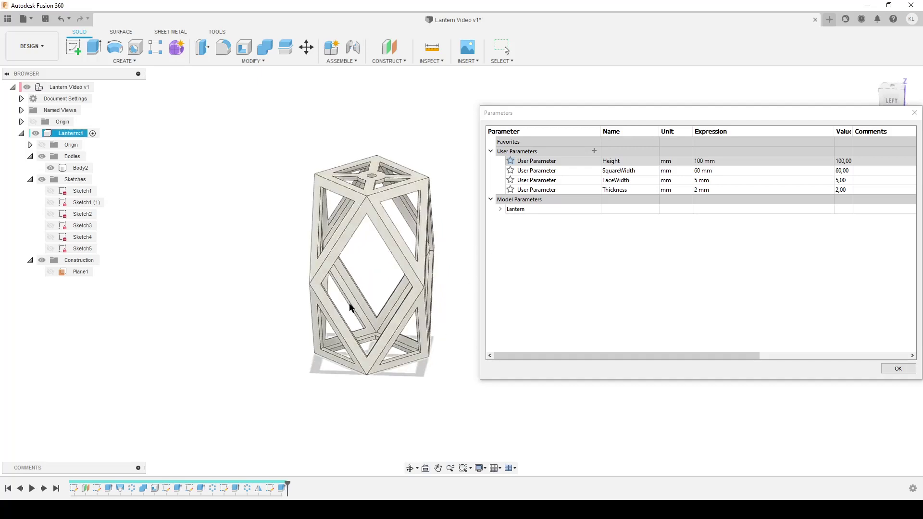
click(899, 369)
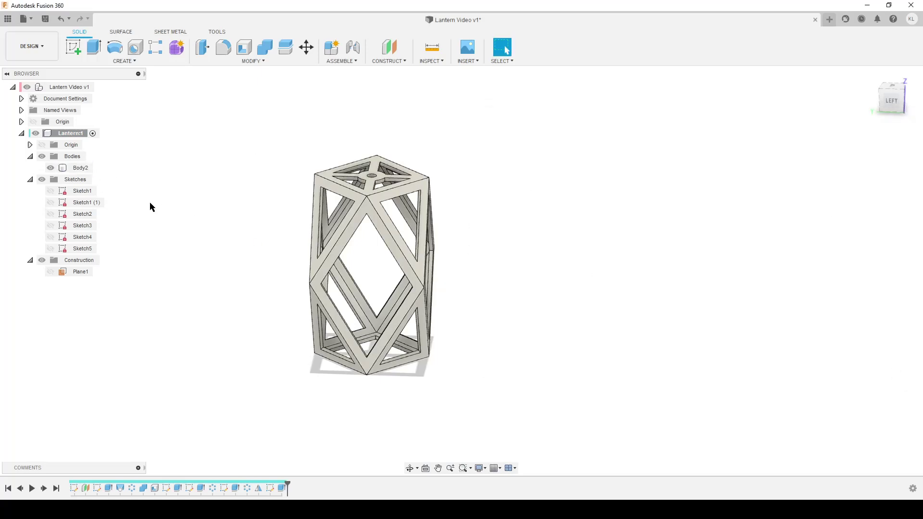
middle_drag(408, 259, 478, 262)
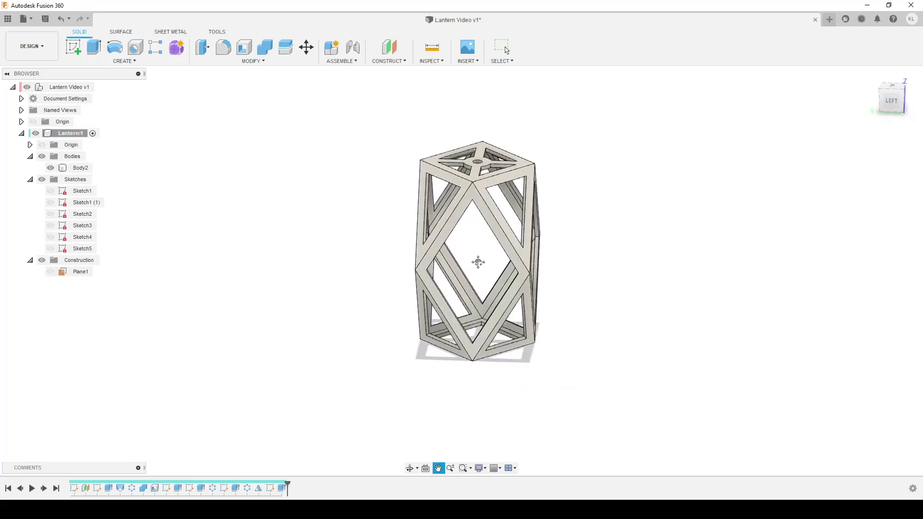
scroll(478, 264, up, 2)
scroll(479, 265, down, 1)
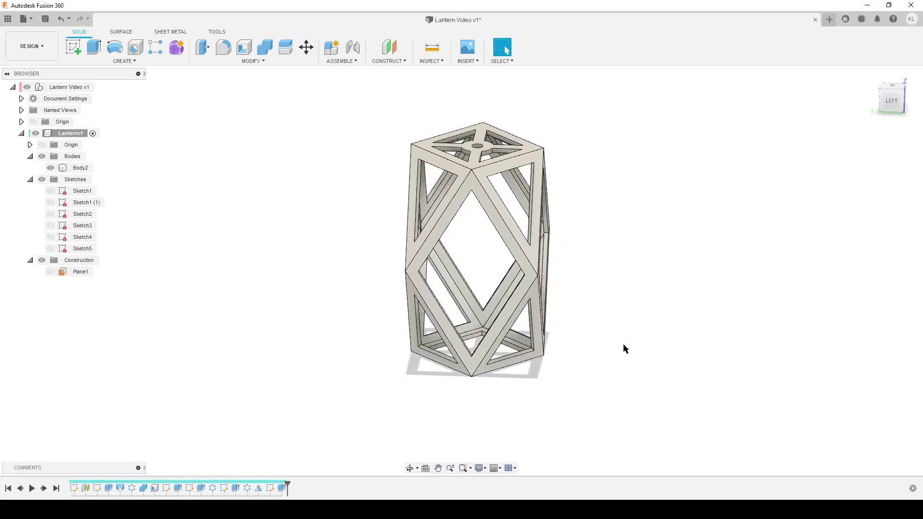